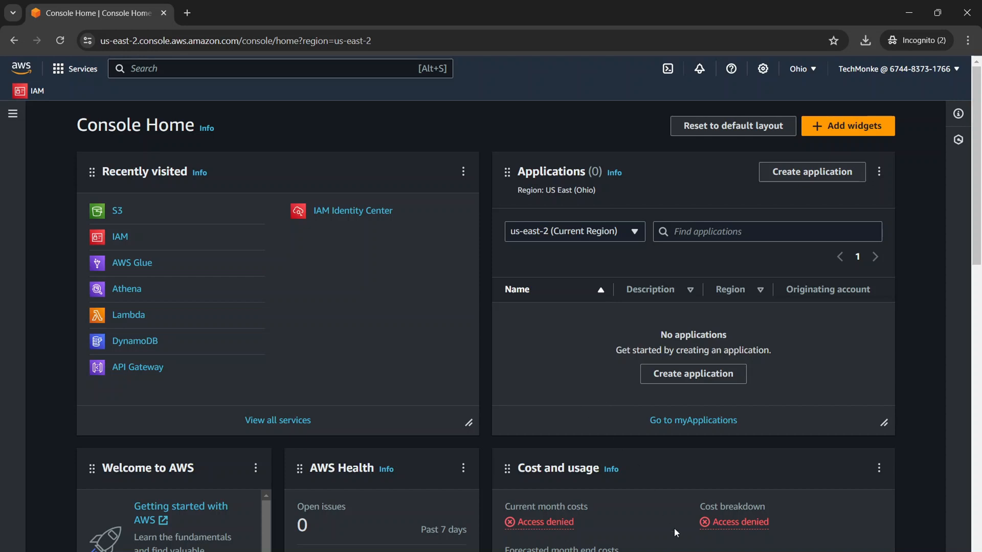
Switch to the iris_all workbook in Excel and review the sepal, petal and class columns of the first record.
click(692, 548)
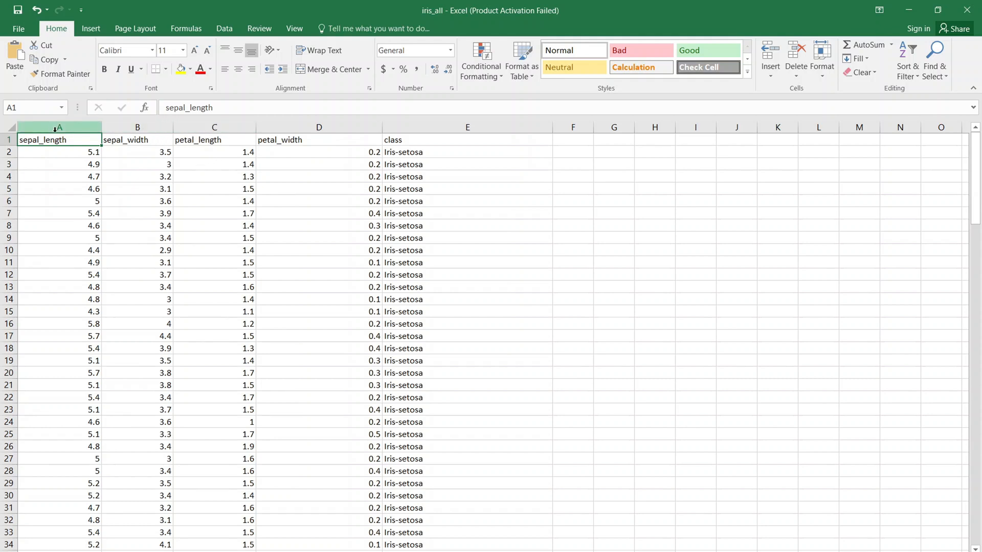
click(68, 155)
click(161, 156)
click(213, 153)
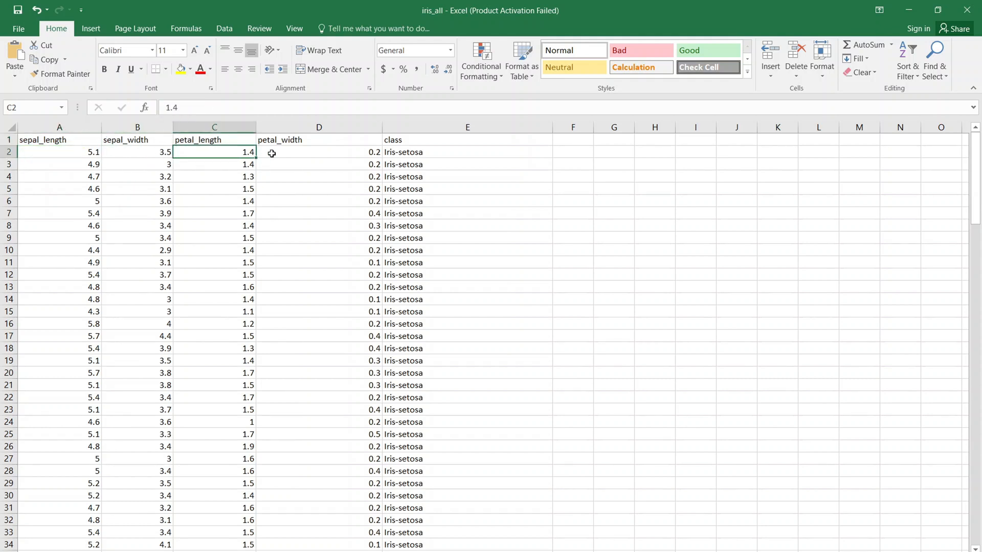
click(303, 152)
click(432, 161)
click(446, 153)
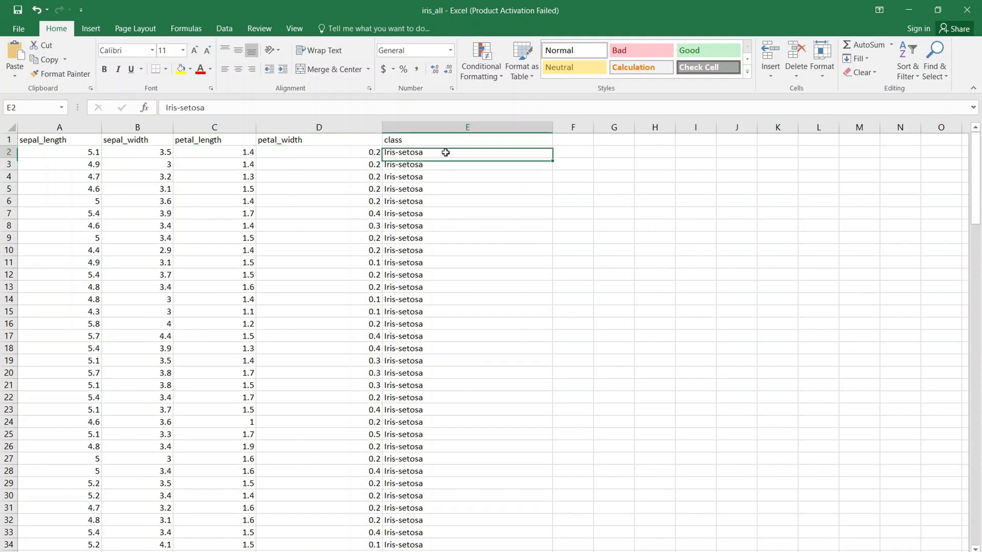
click(913, 10)
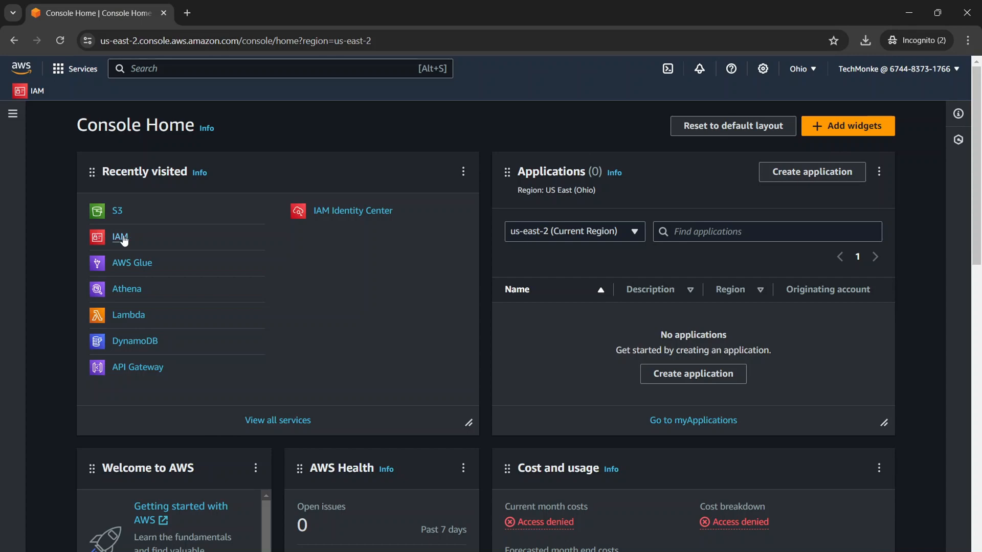
Start a new IAM role for an AWS service with Glue as the use case and proceed to its permissions.
click(121, 237)
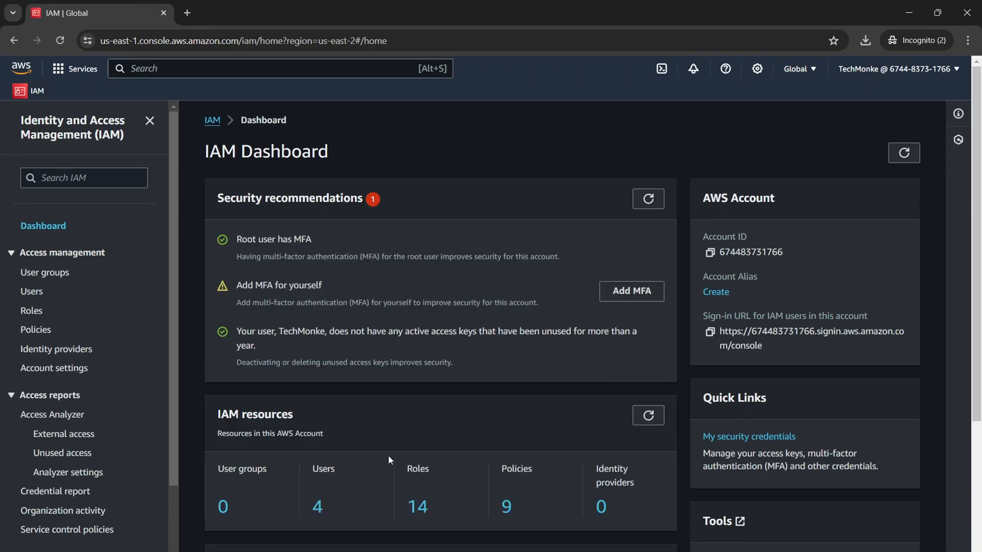
click(418, 508)
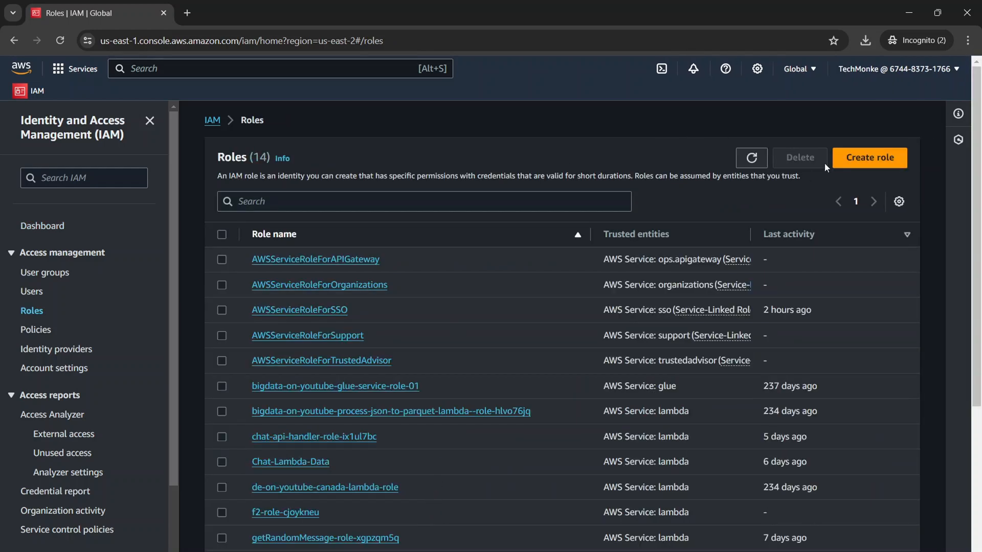
click(857, 162)
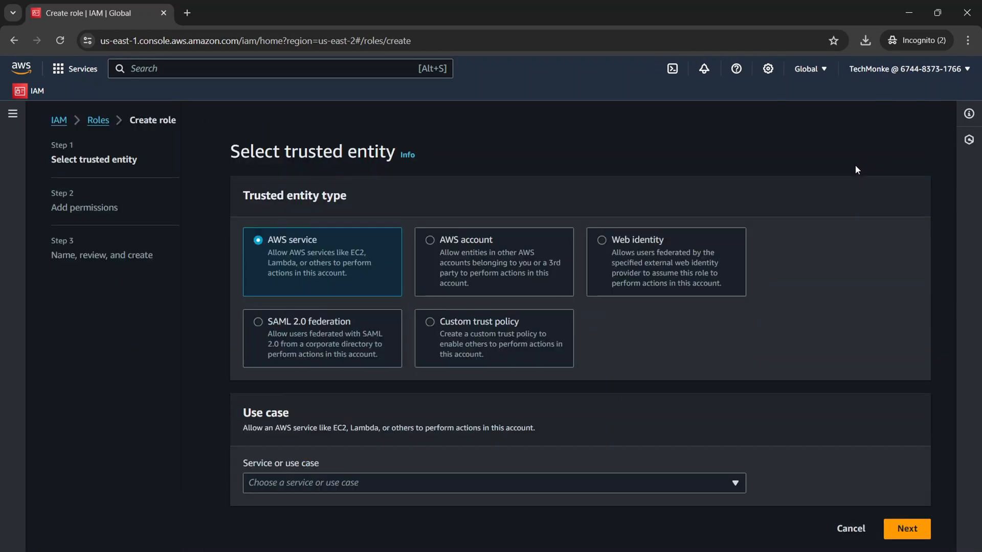
click(537, 483)
text(glue)
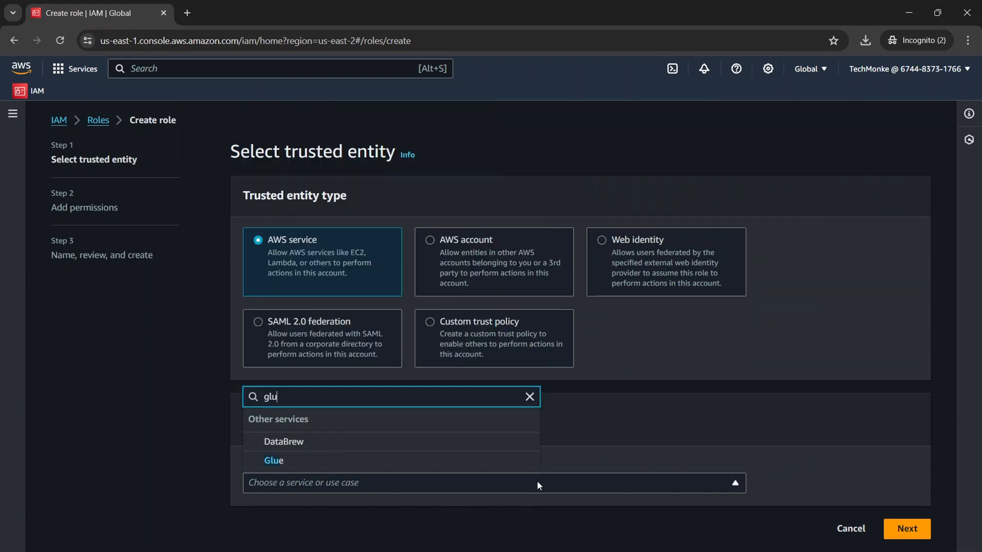
click(343, 468)
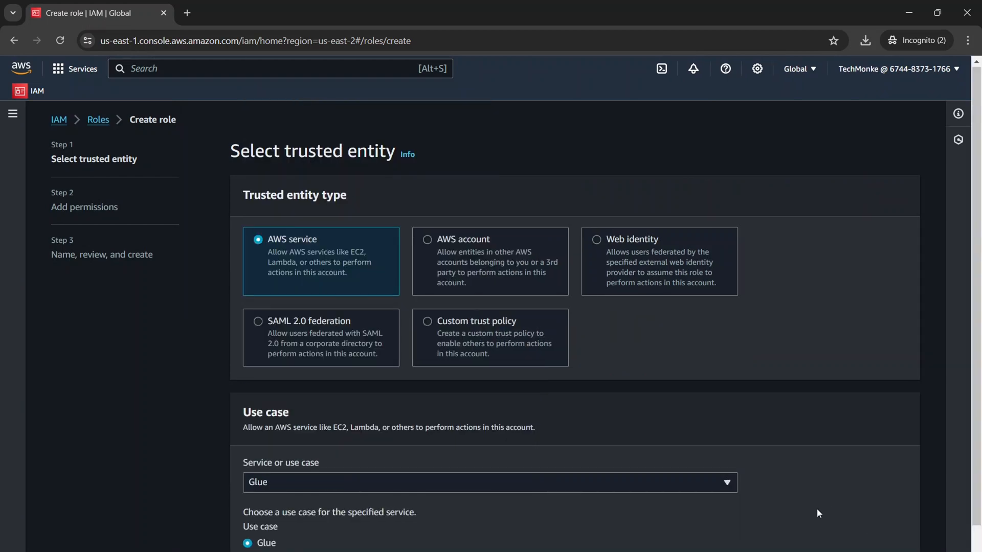
scroll(817, 508, down, 1)
click(895, 542)
Search the permissions policies for "glue" and select the AWSGlueServiceRole policy for the role.
click(313, 204)
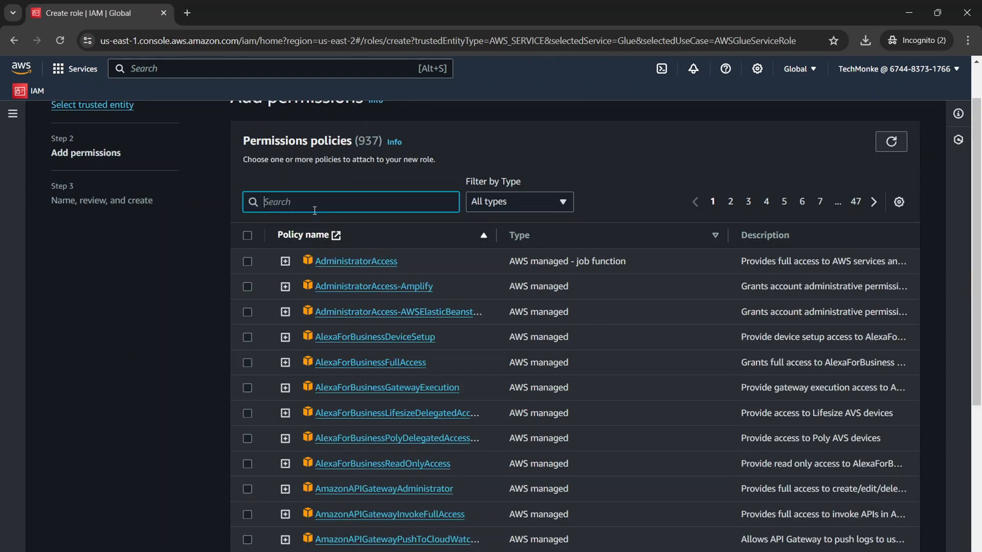
text(glue)
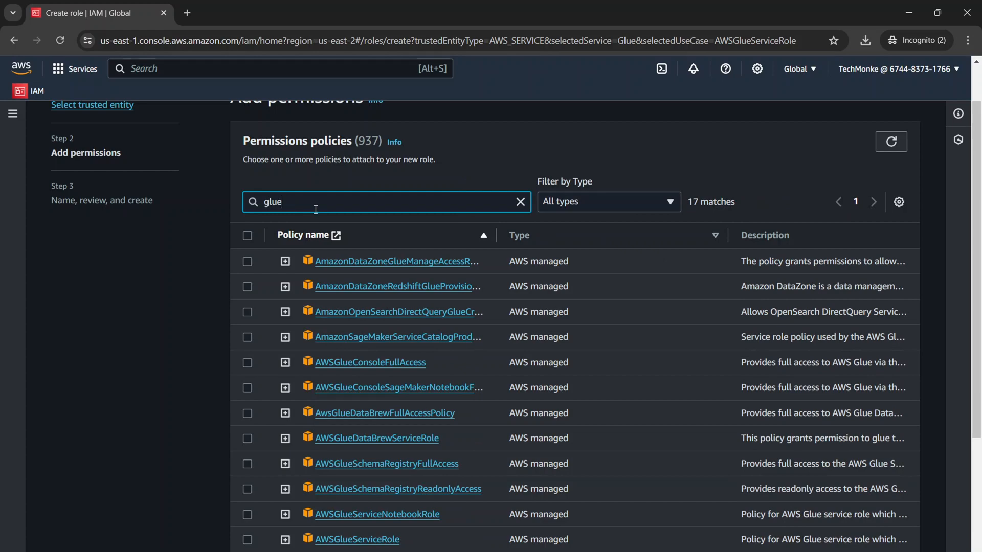
scroll(388, 321, down, 4)
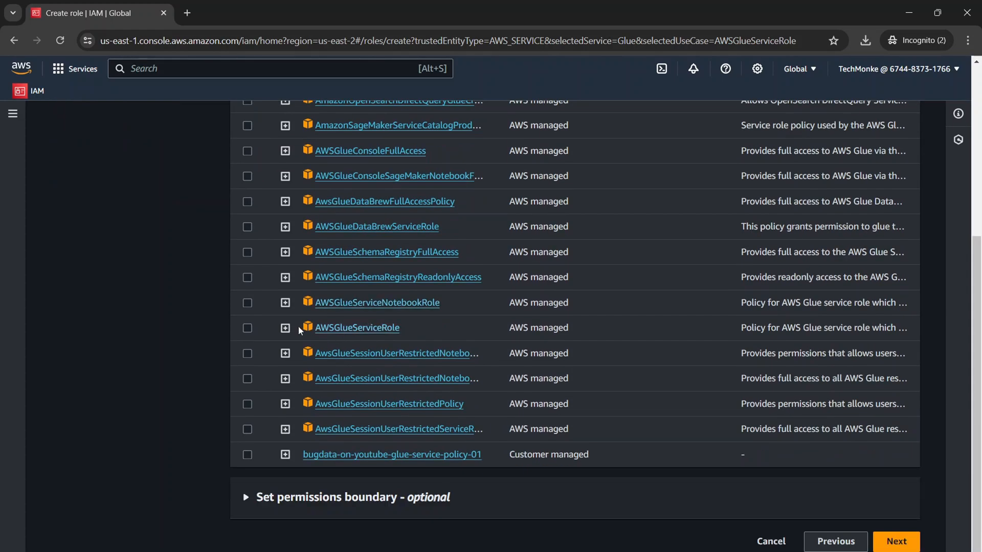
click(260, 329)
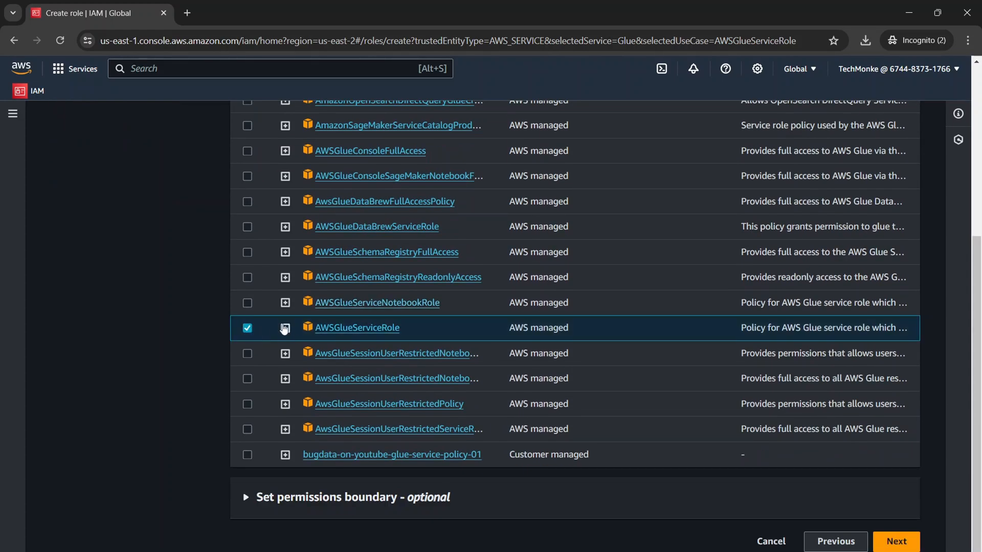
Examine the AWSGlueServiceRole policy JSON, especially its S3 object actions and the aws-glue- bucket resource patterns.
click(285, 328)
scroll(460, 379, down, 5)
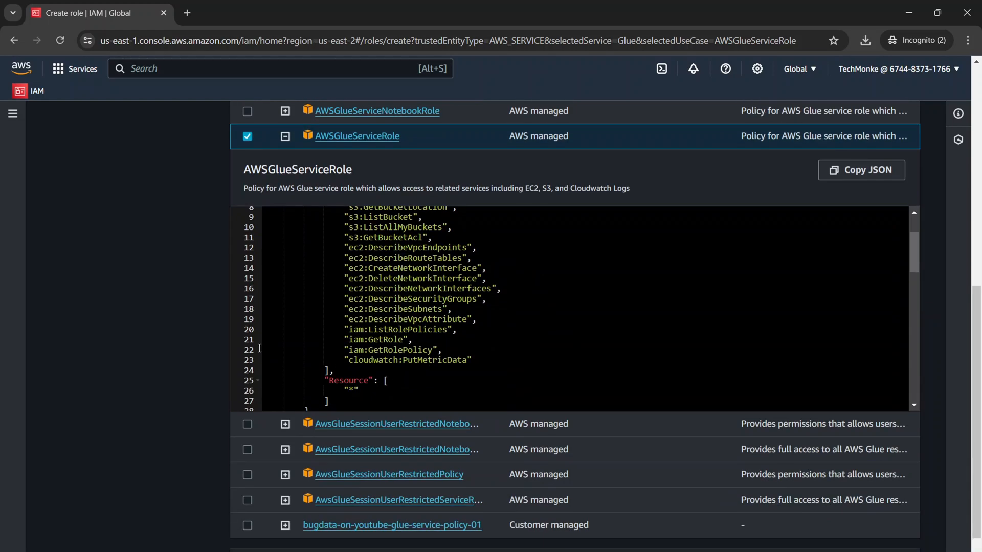
scroll(425, 362, up, 5)
scroll(444, 365, down, 7)
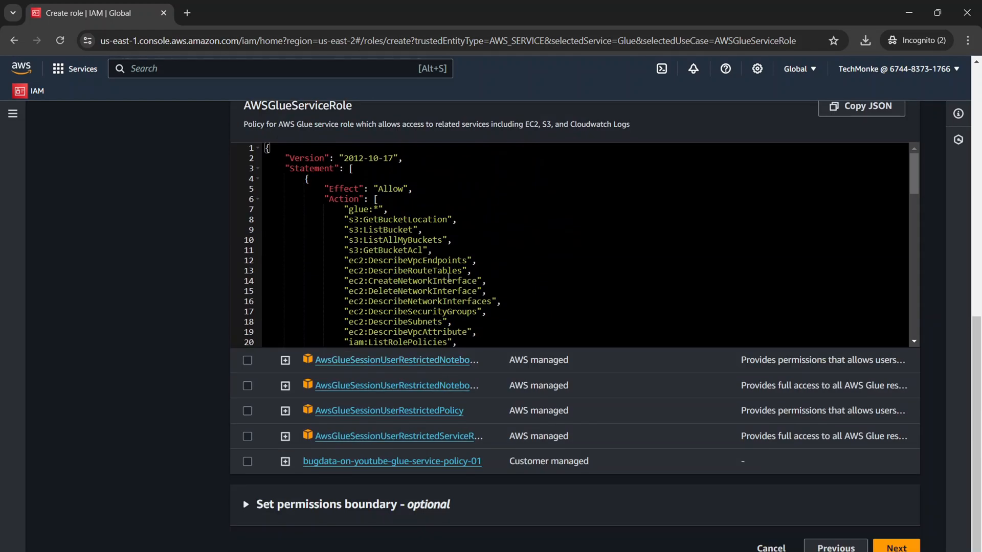
scroll(450, 270, down, 4)
scroll(160, 230, up, 2)
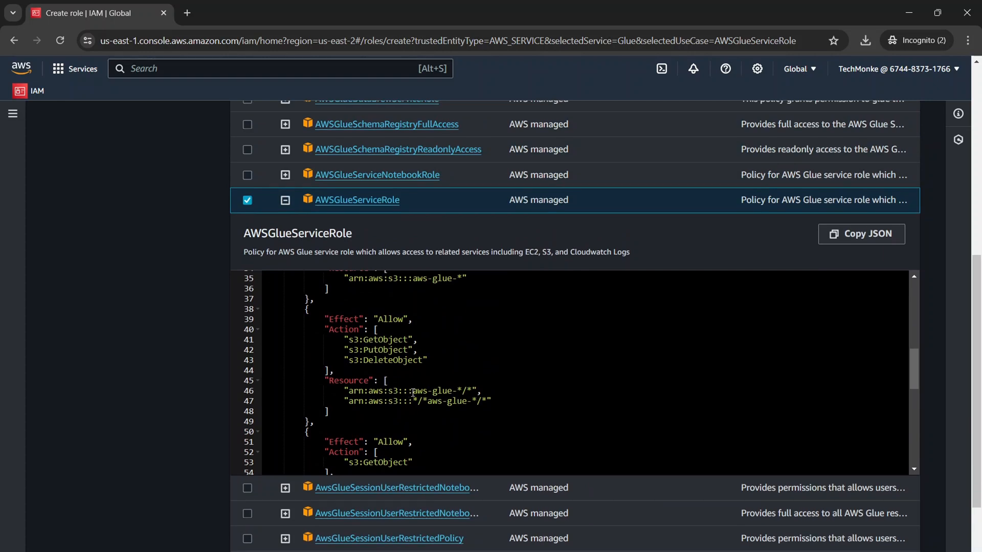
drag(413, 392, 471, 401)
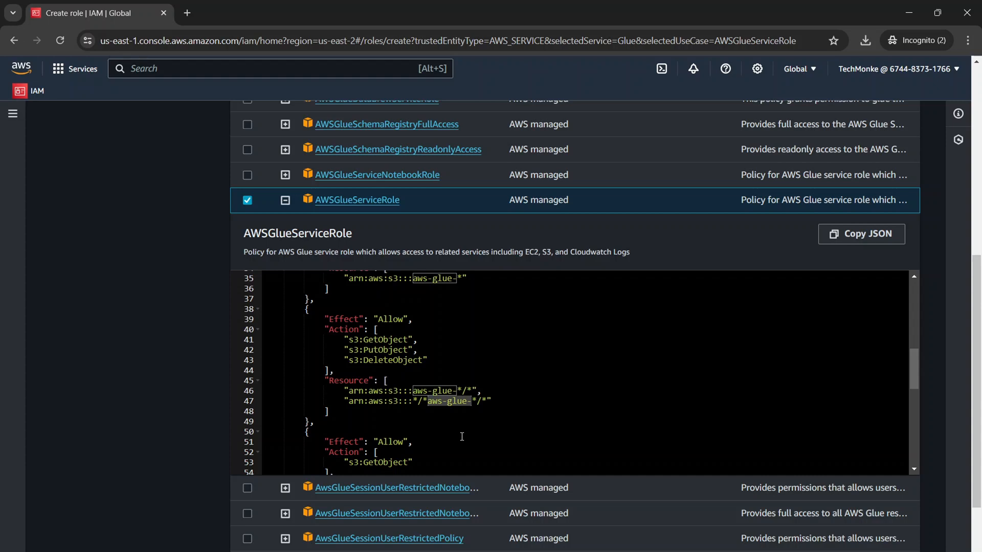
click(414, 390)
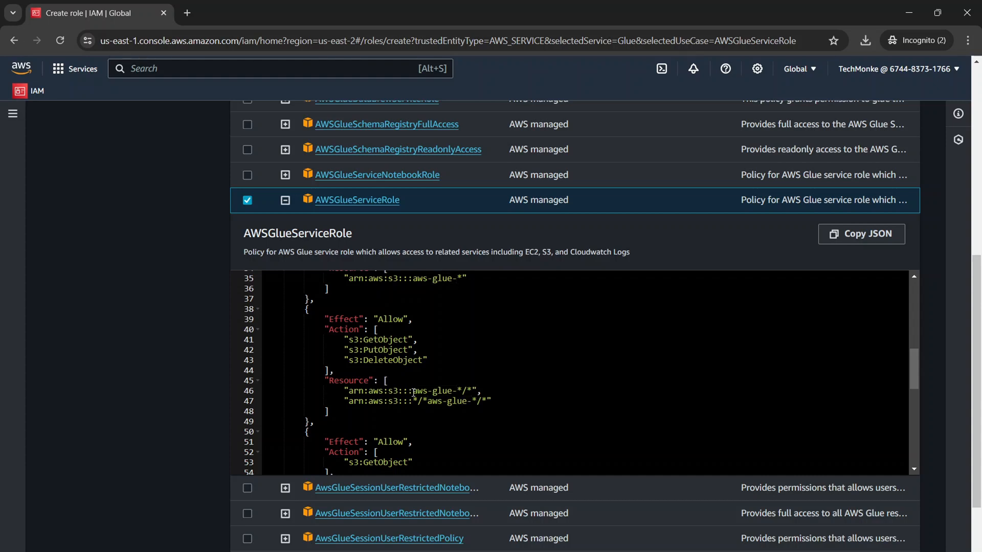
drag(414, 392, 456, 388)
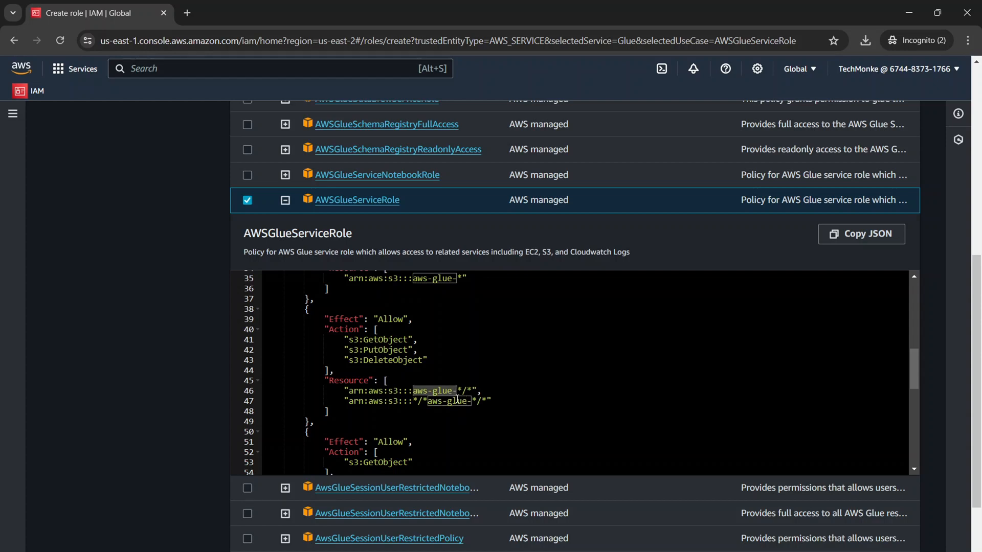
click(345, 339)
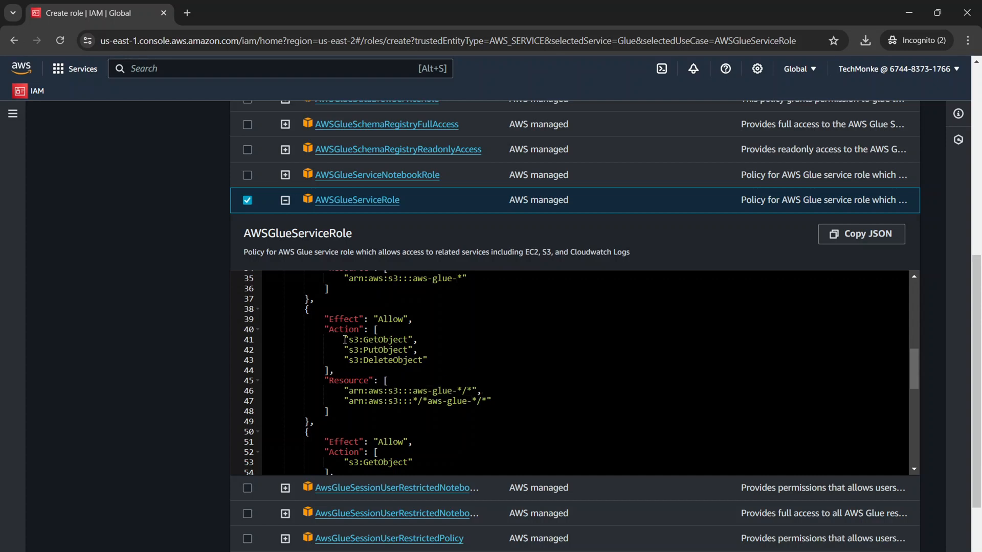
drag(345, 339, 430, 357)
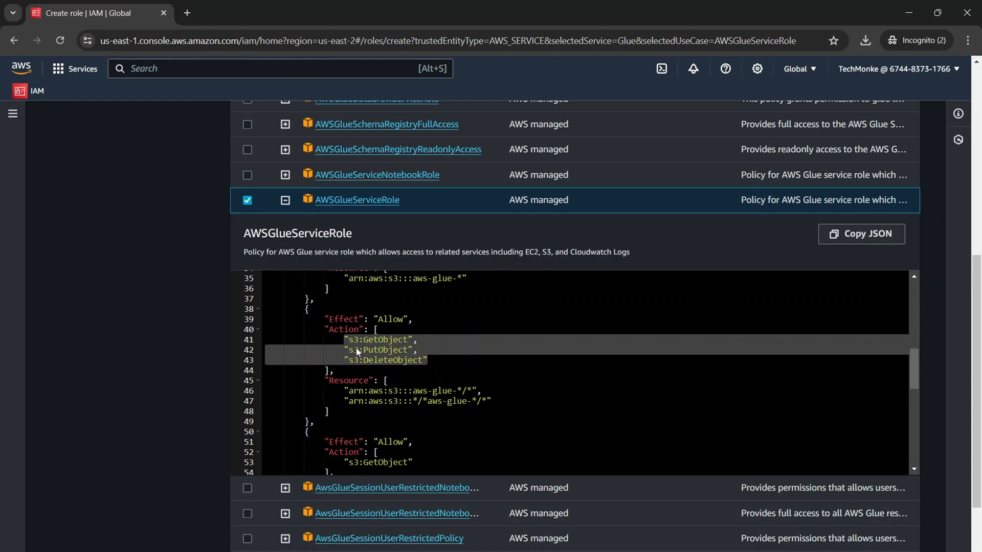
scroll(416, 384, down, 3)
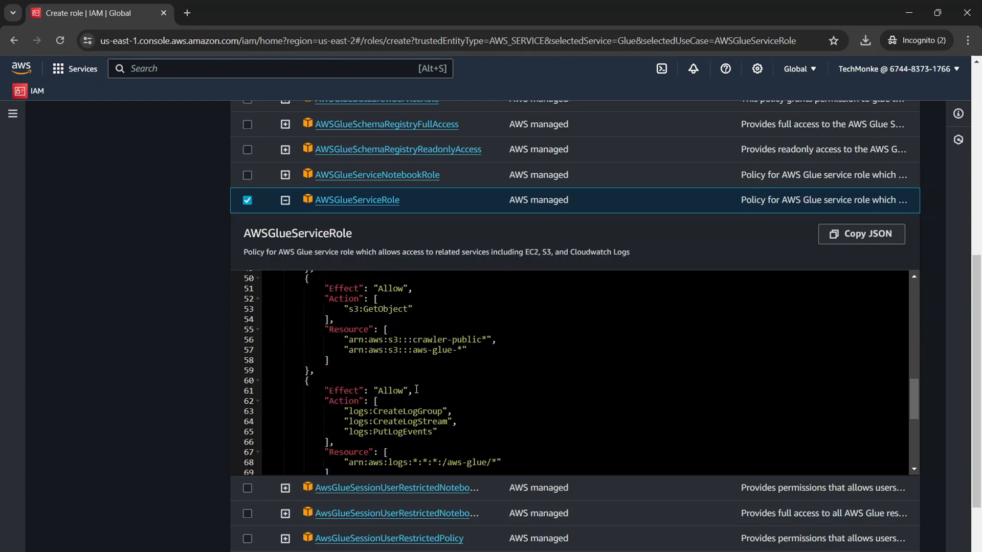
scroll(416, 390, down, 3)
scroll(409, 386, up, 13)
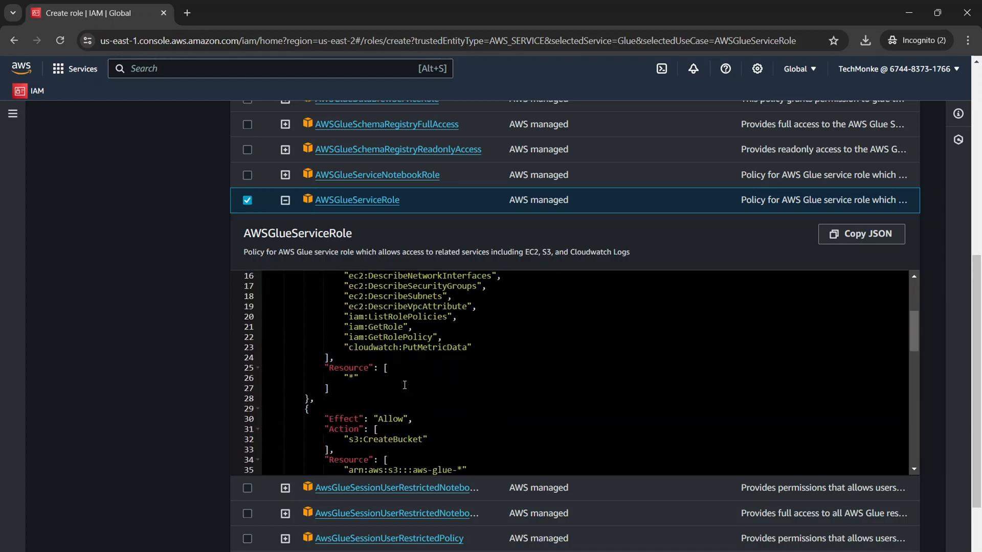
scroll(405, 382, down, 1)
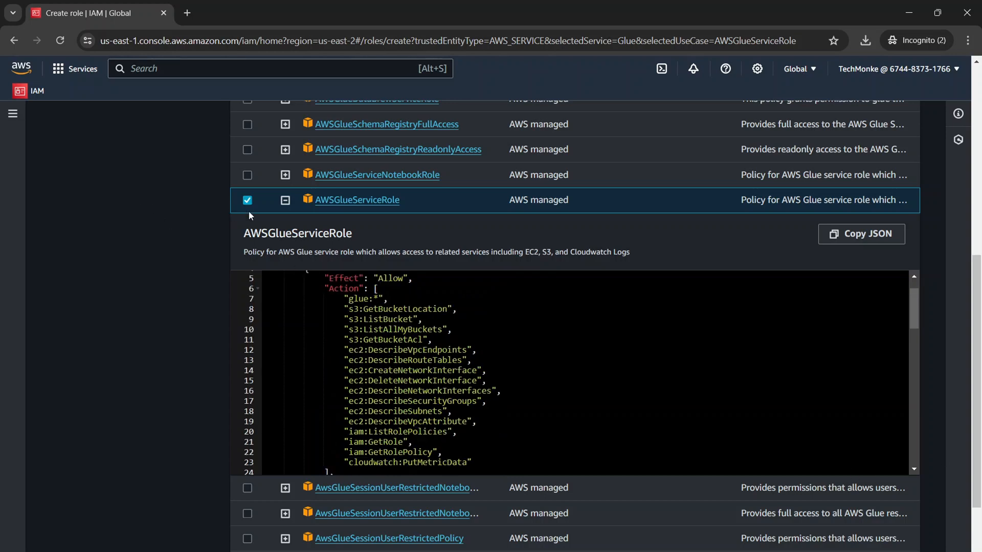
Proceed to the role details, name the role DefaultGlueRole and create it.
scroll(176, 273, down, 3)
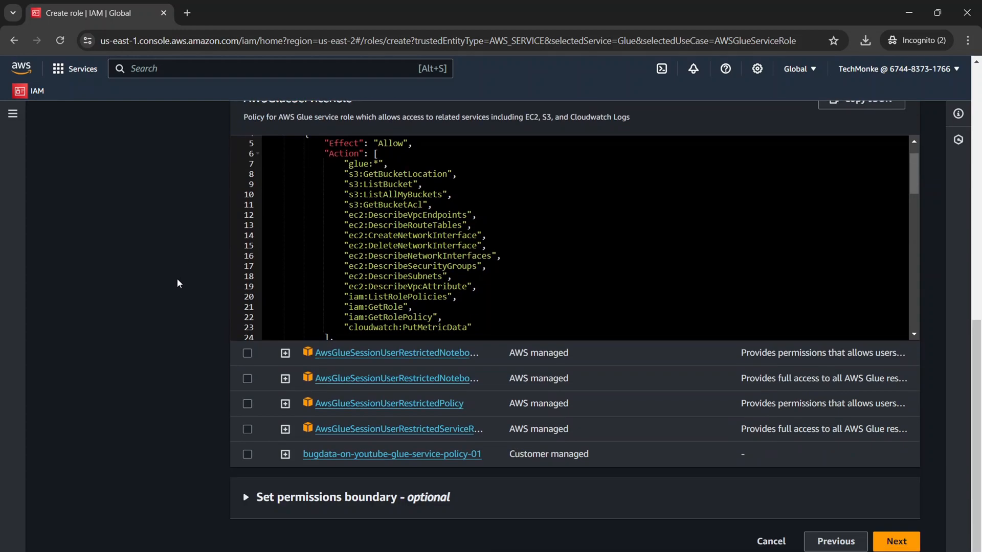
click(895, 543)
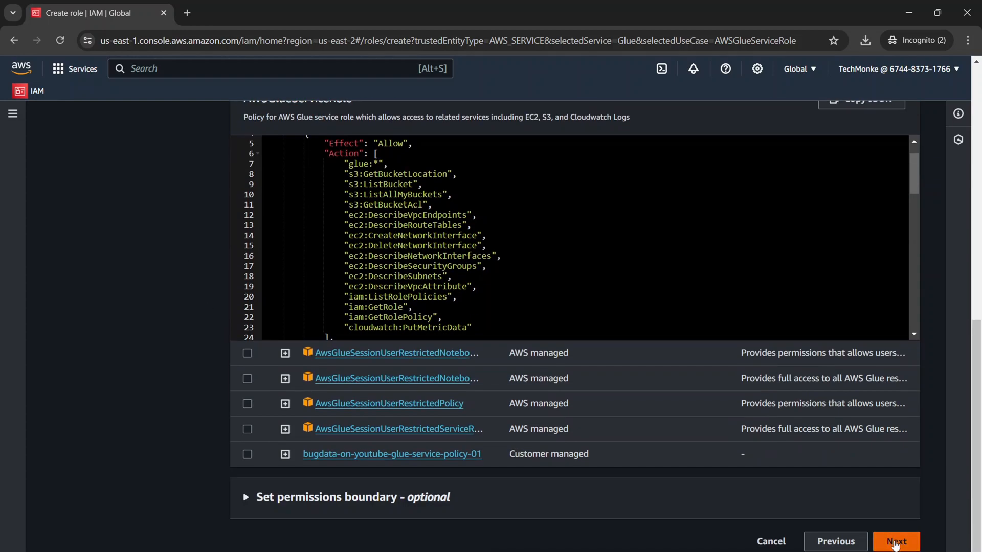
click(367, 187)
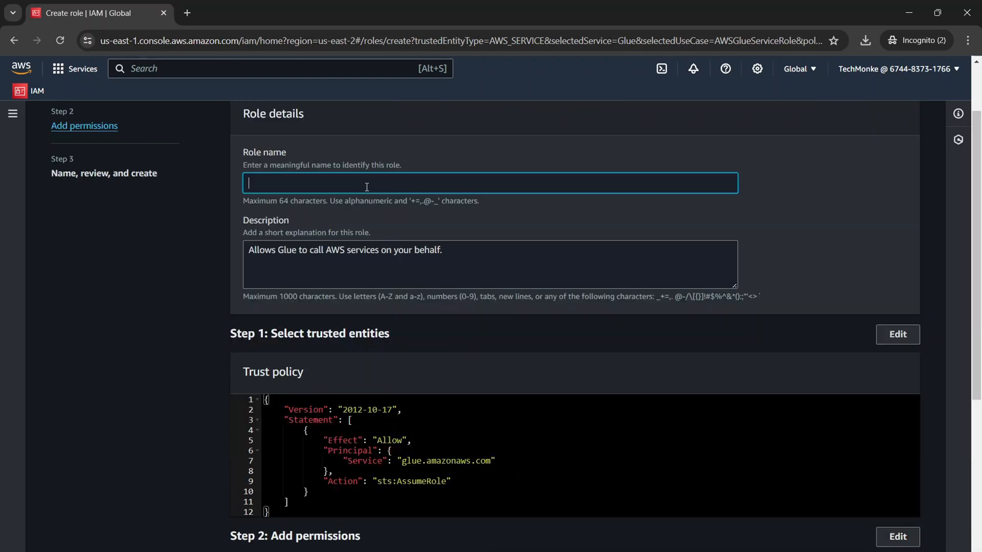
text(DefaultGlueRole)
scroll(910, 501, down, 6)
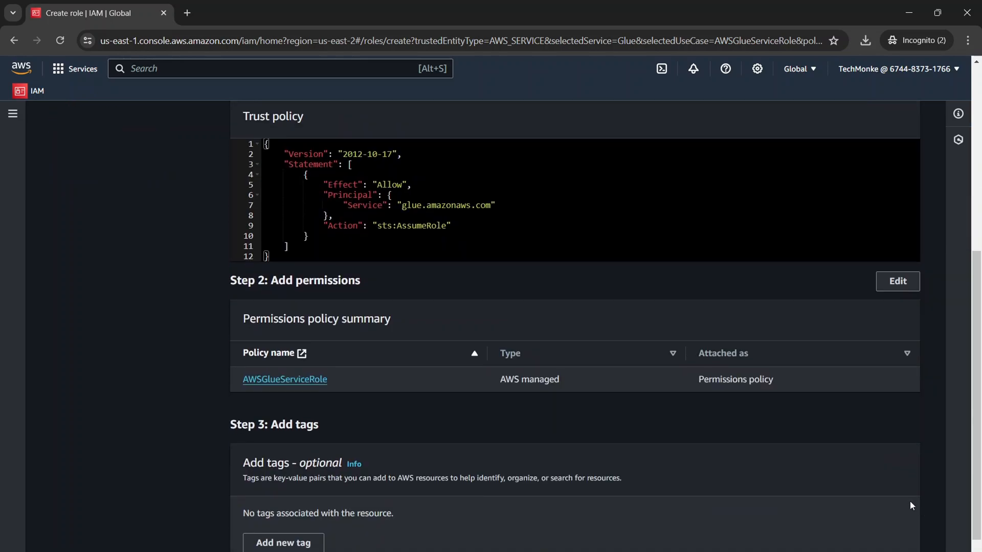
click(915, 546)
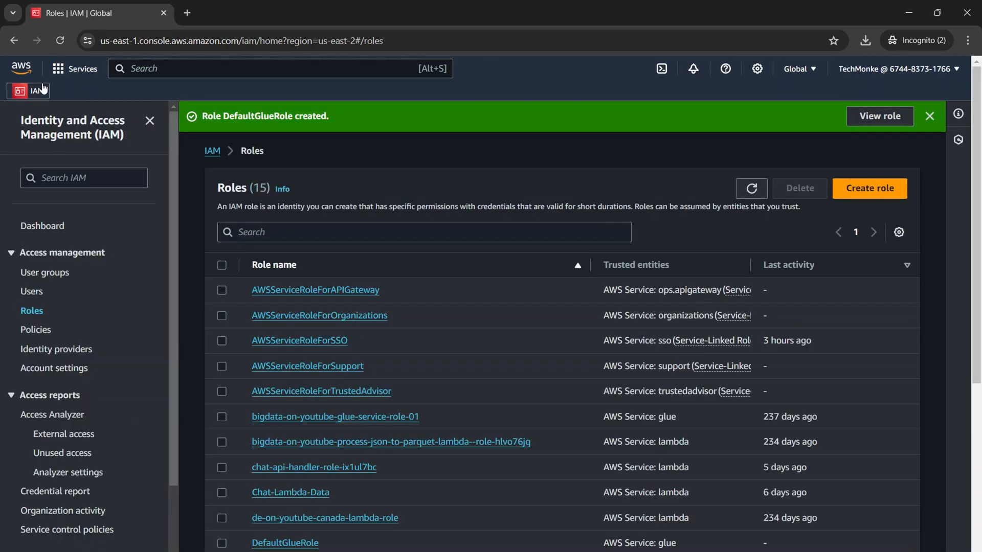
Go to the S3 service and create a bucket named aws-glue-iris227007 with the default settings.
click(76, 69)
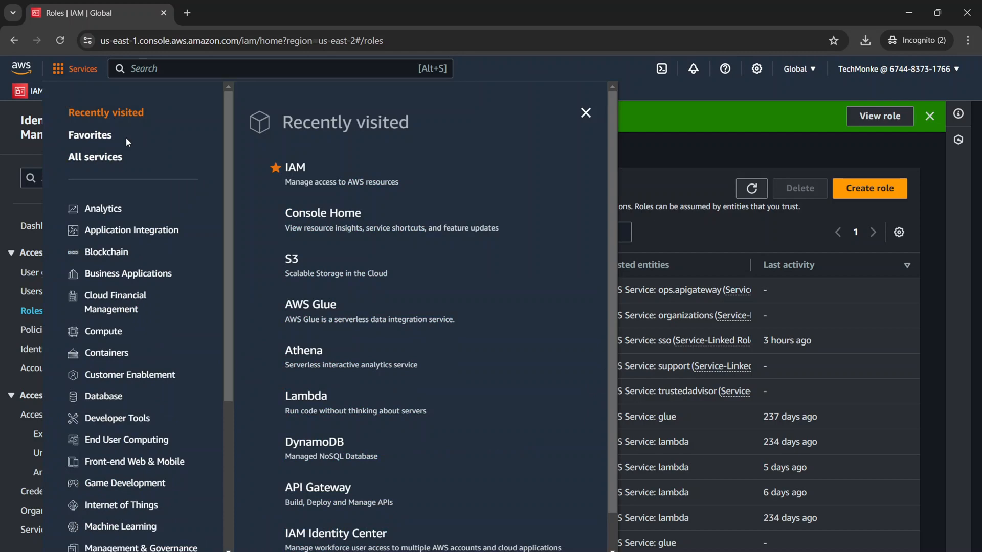
click(295, 263)
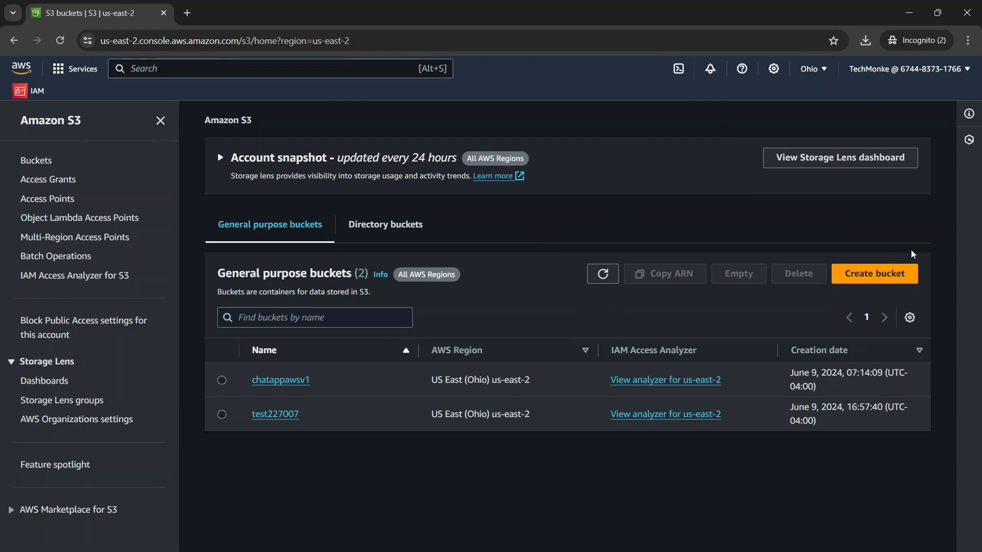
click(892, 278)
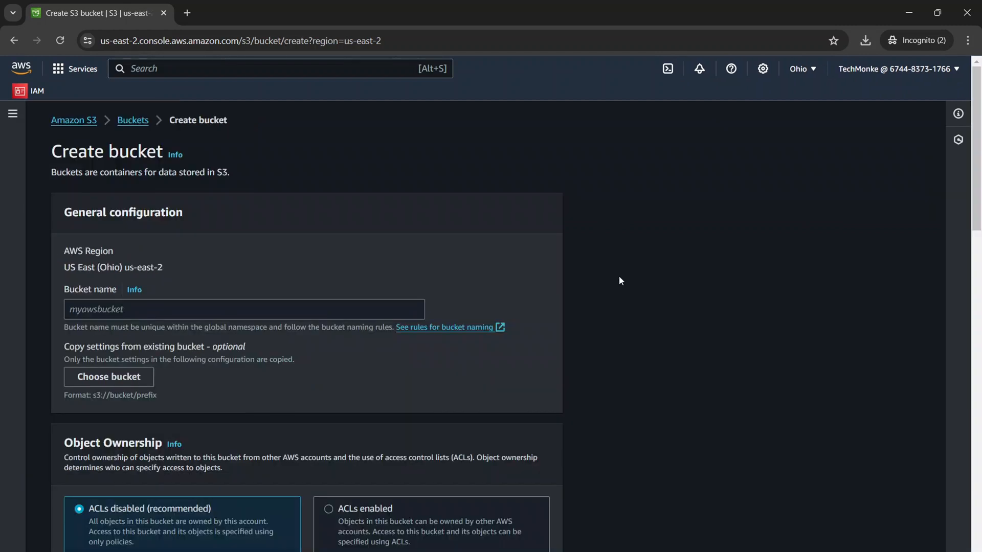
click(325, 316)
text(aws-glue-)
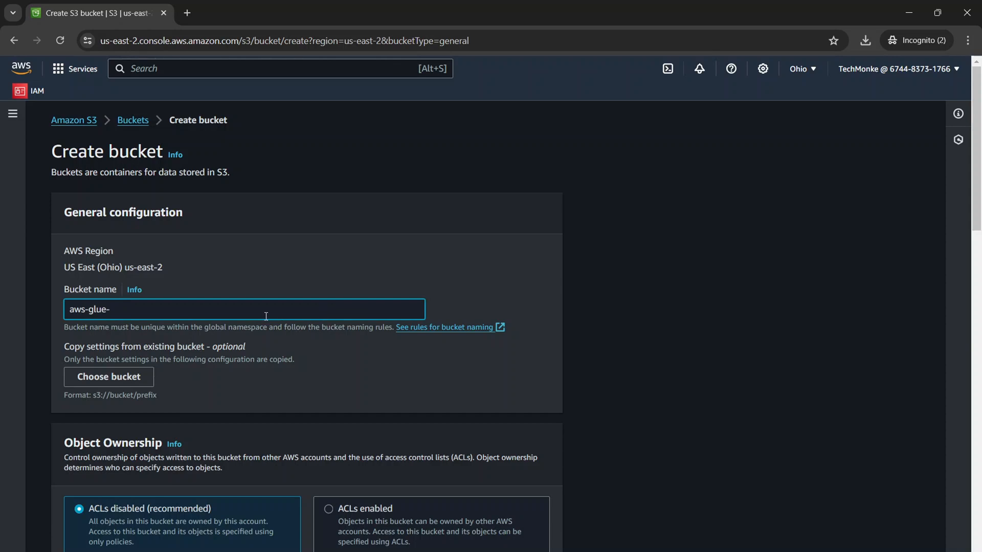
drag(65, 267, 188, 268)
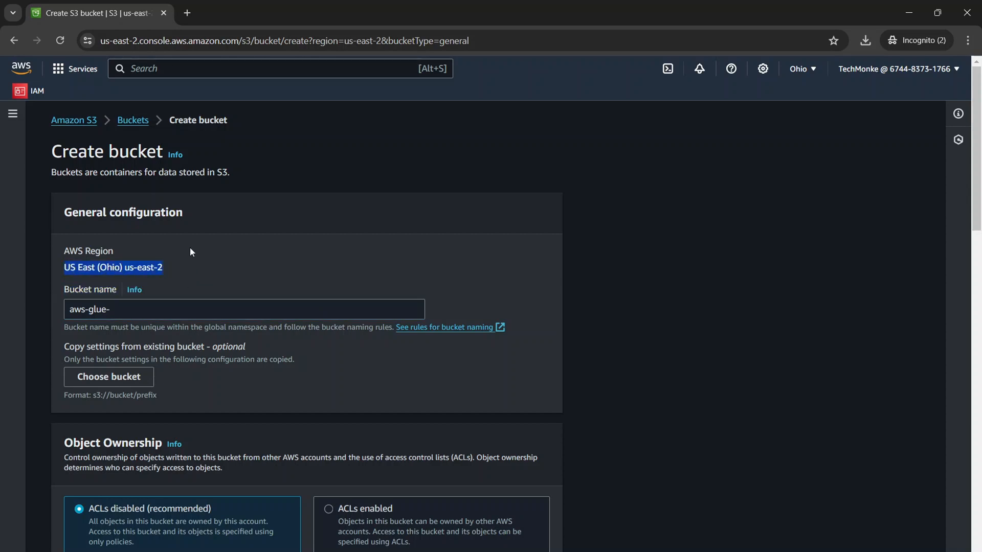
click(126, 309)
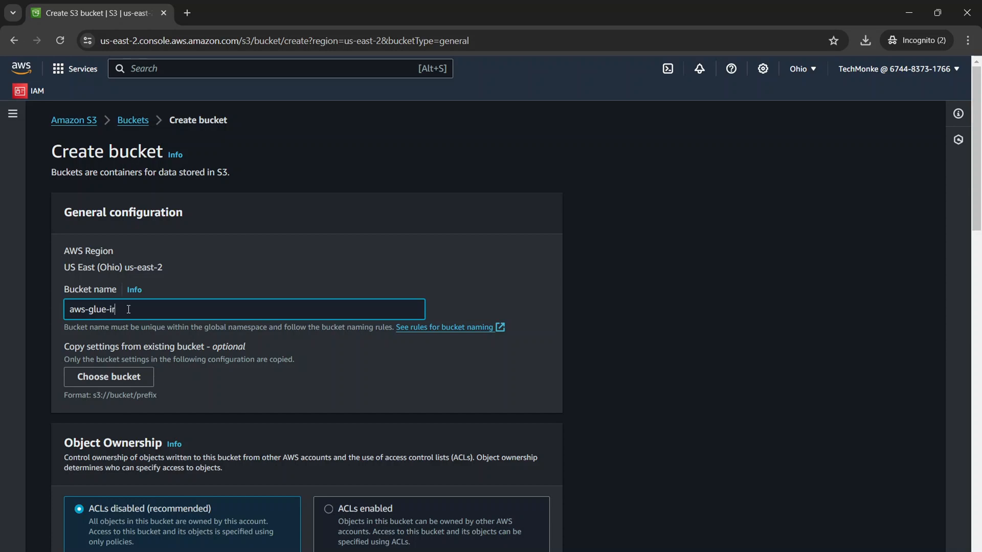
text(iris227007)
scroll(228, 318, down, 20)
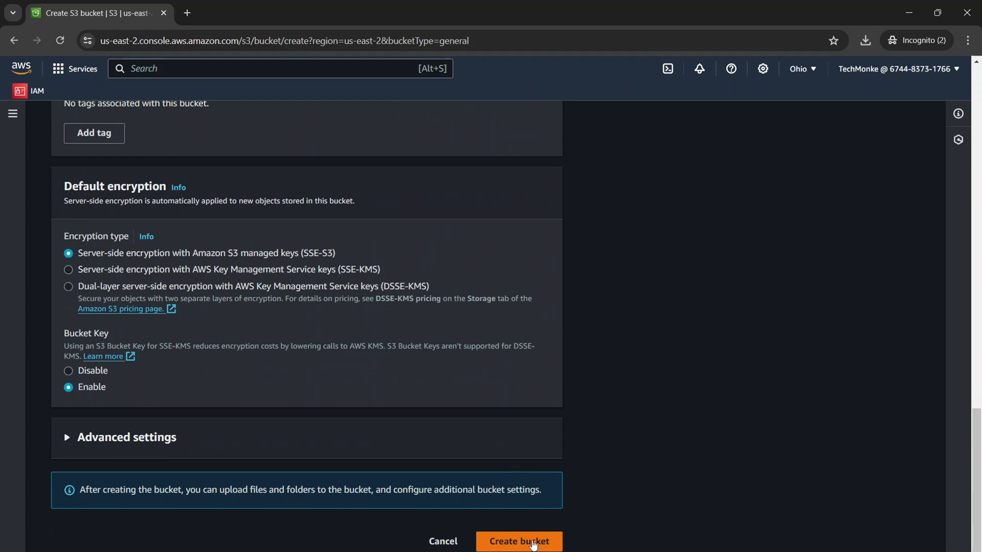
click(533, 544)
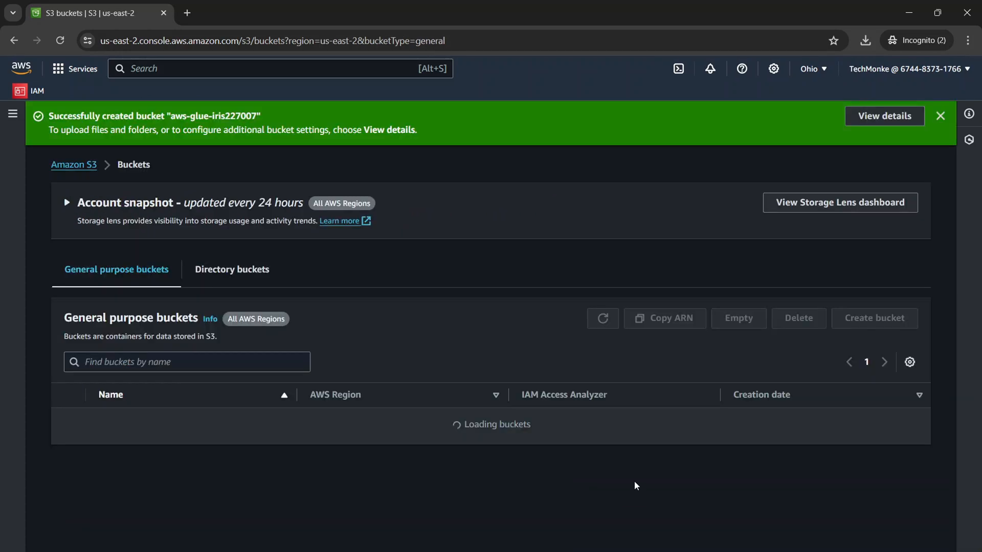
Open the aws-glue-iris227007 bucket and create a folder named iris in it.
click(143, 422)
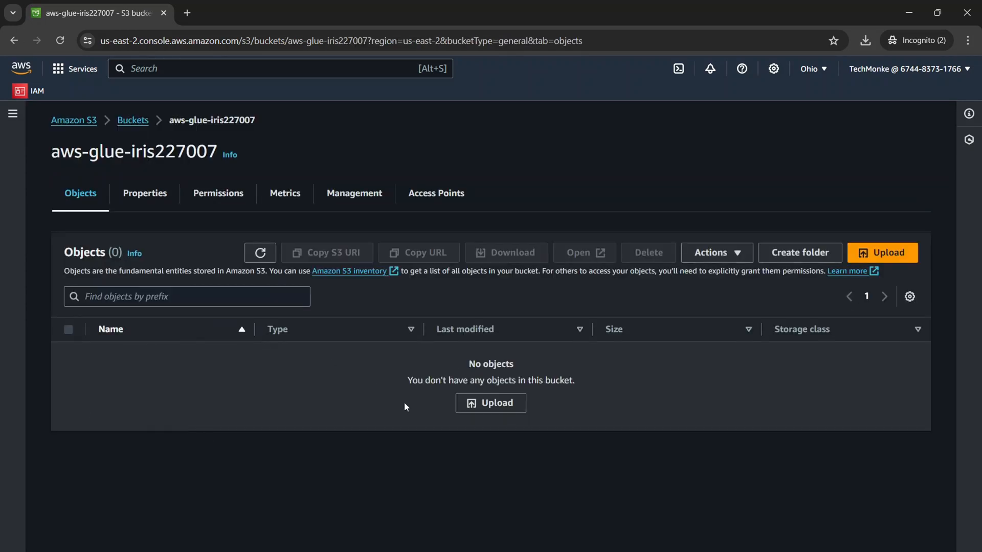
click(503, 414)
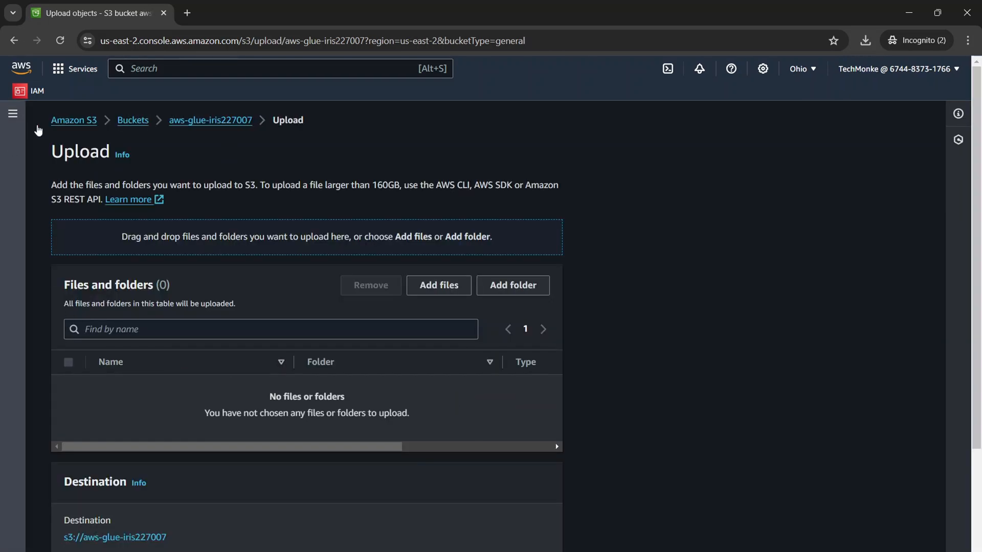
click(174, 121)
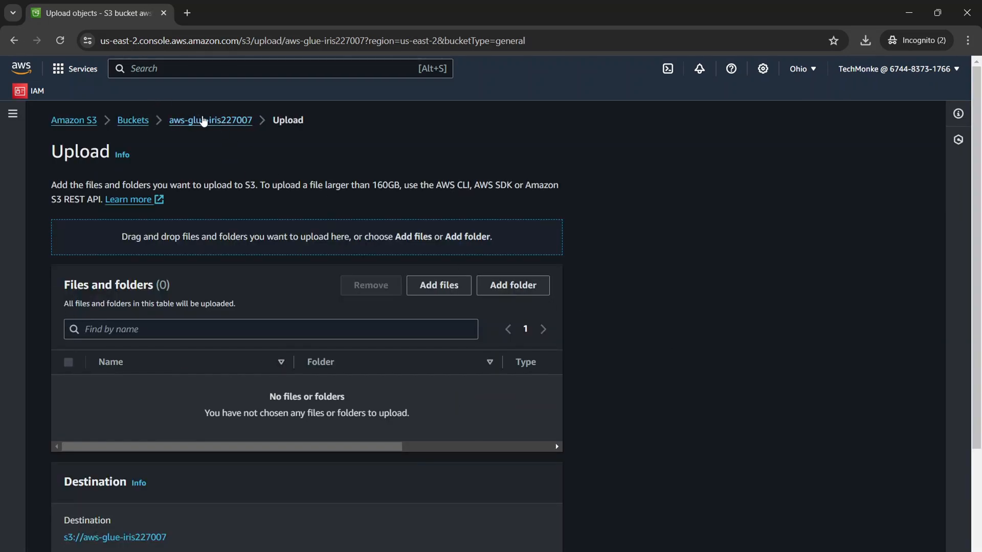
click(783, 255)
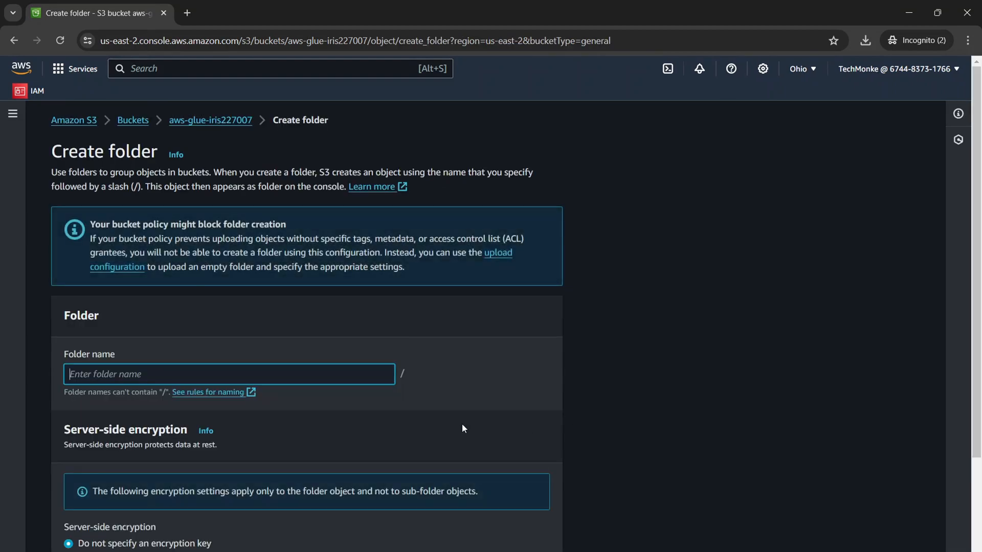
text(iris)
scroll(282, 374, down, 3)
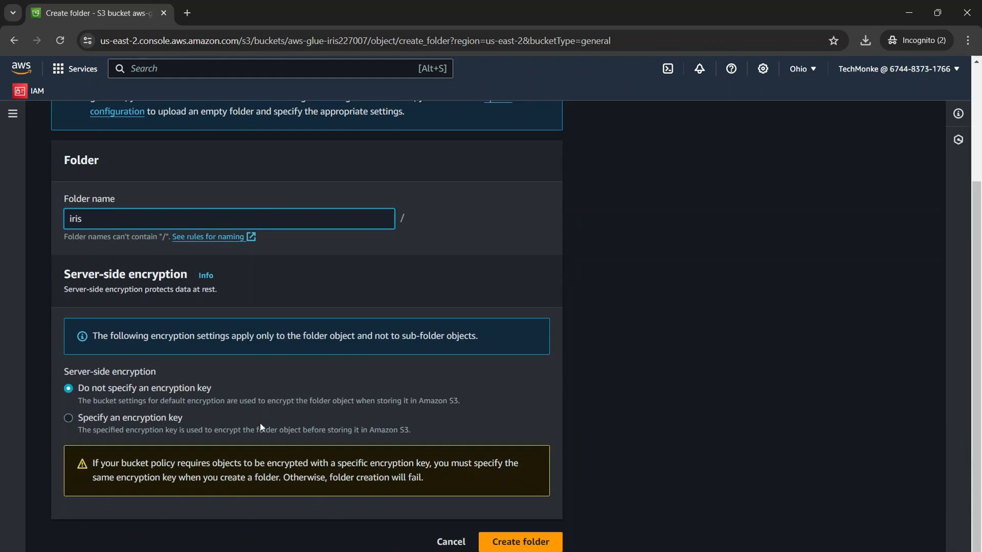
click(520, 542)
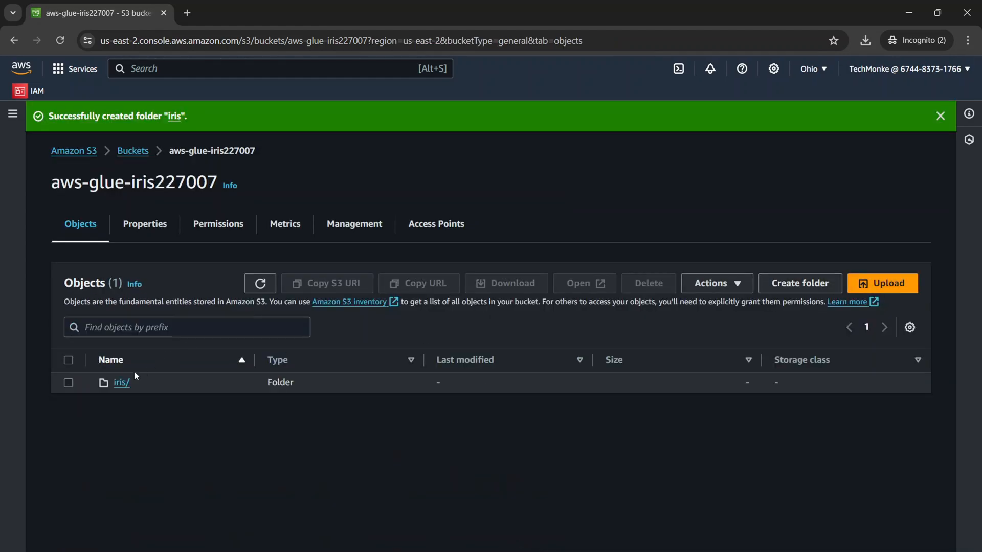
Create a subfolder named csv inside the iris folder.
click(121, 383)
click(797, 254)
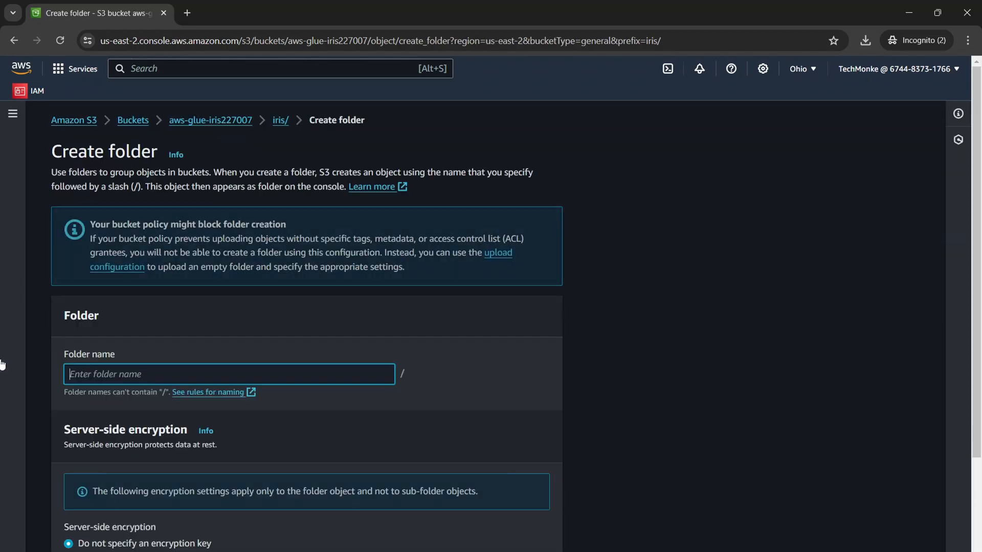
text(csv)
scroll(304, 426, down, 3)
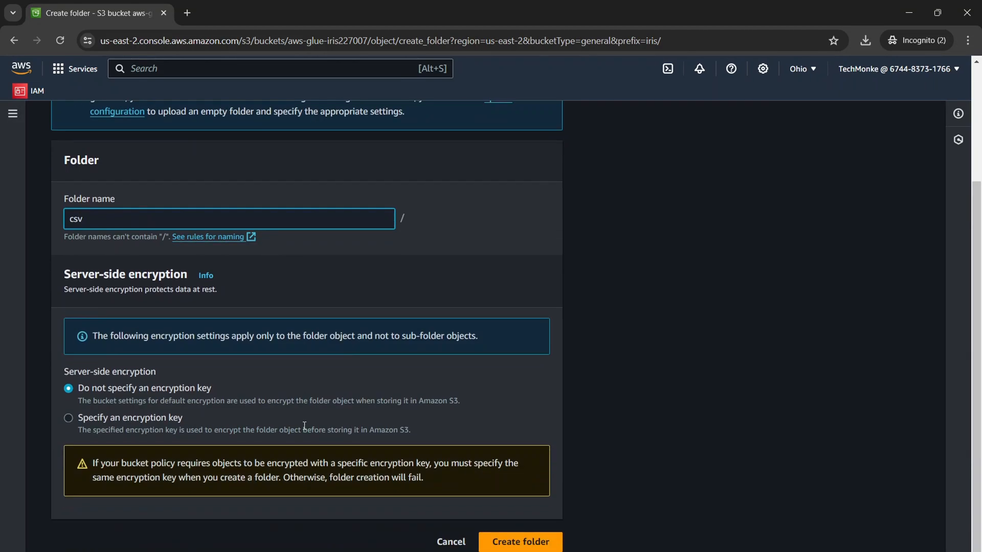
click(517, 541)
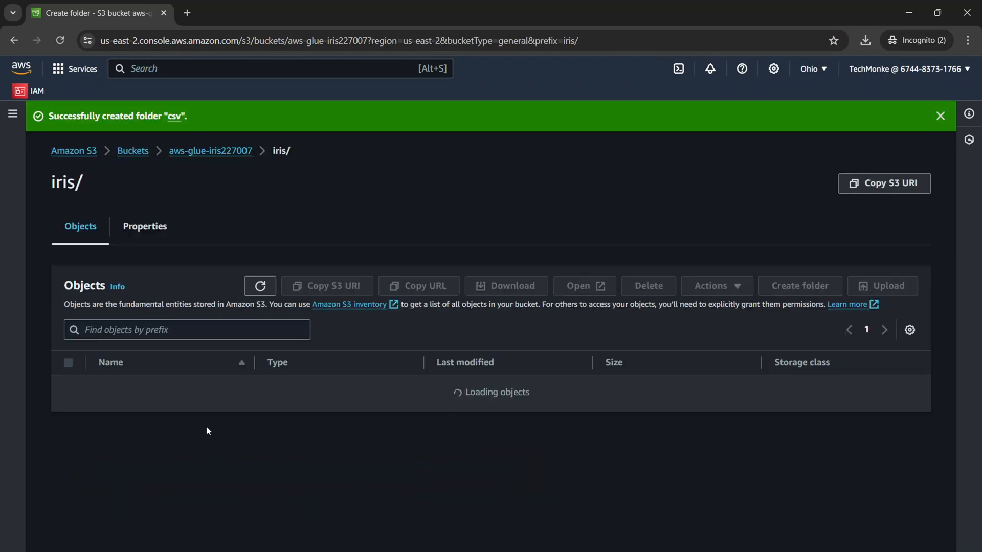
Upload the file iris_all.csv into the iris/csv folder of the bucket.
click(121, 385)
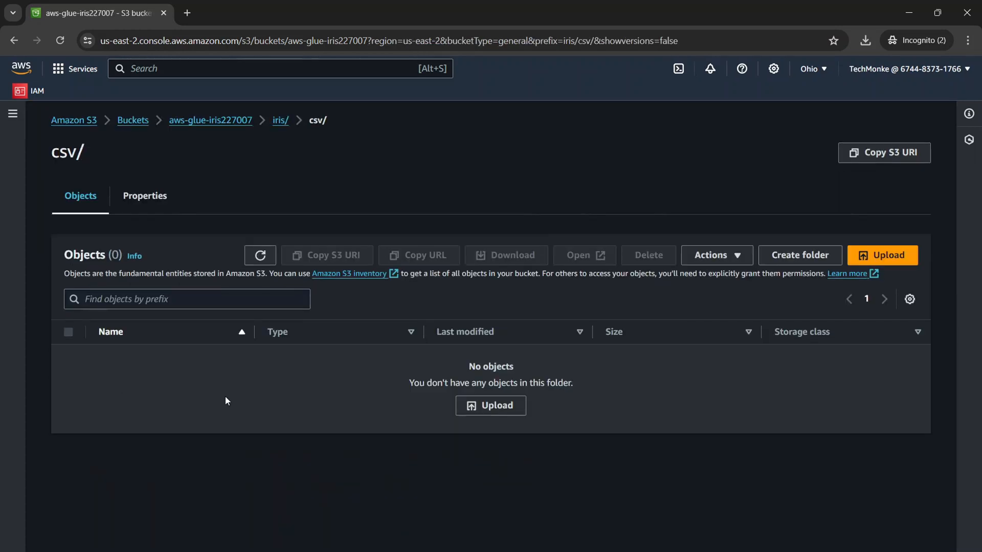
click(493, 408)
click(450, 285)
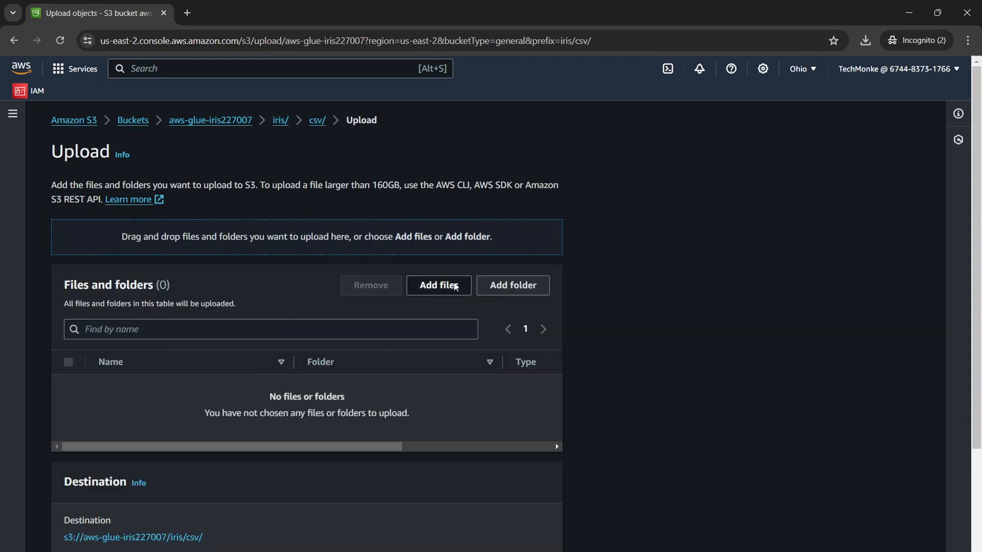
double_click(457, 223)
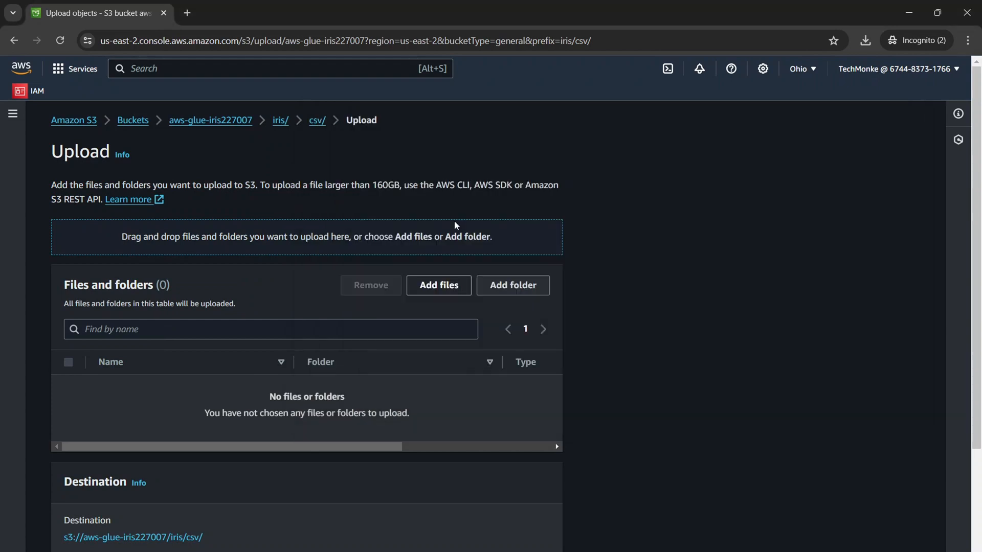
scroll(284, 401, down, 3)
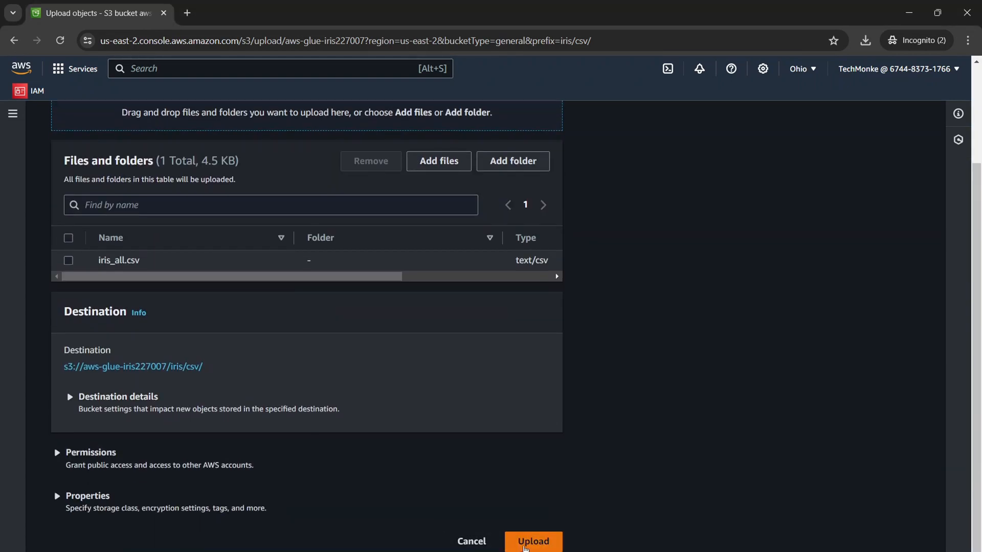
click(533, 542)
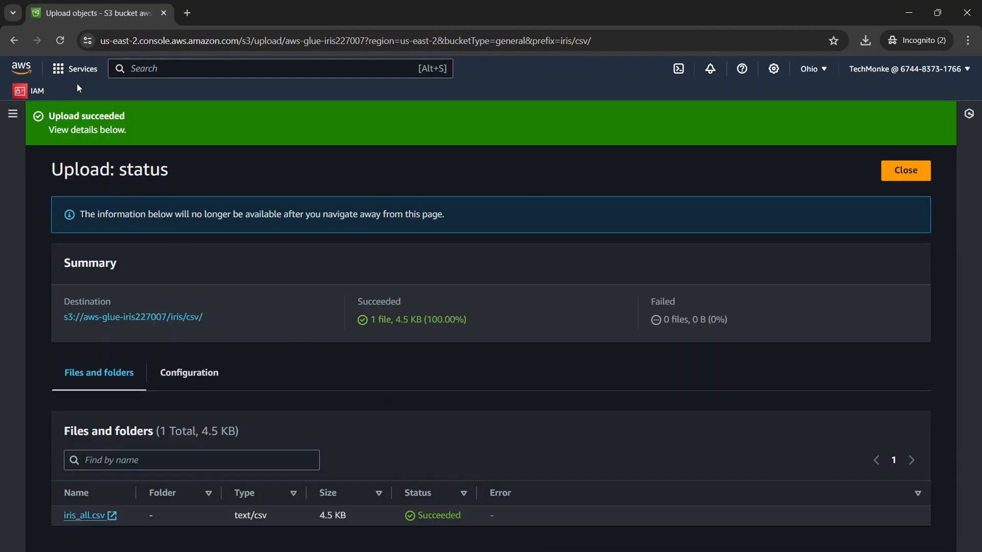
Search the AWS services for "glue", switch to AWS Glue and show its list of crawlers.
click(171, 75)
text(glue)
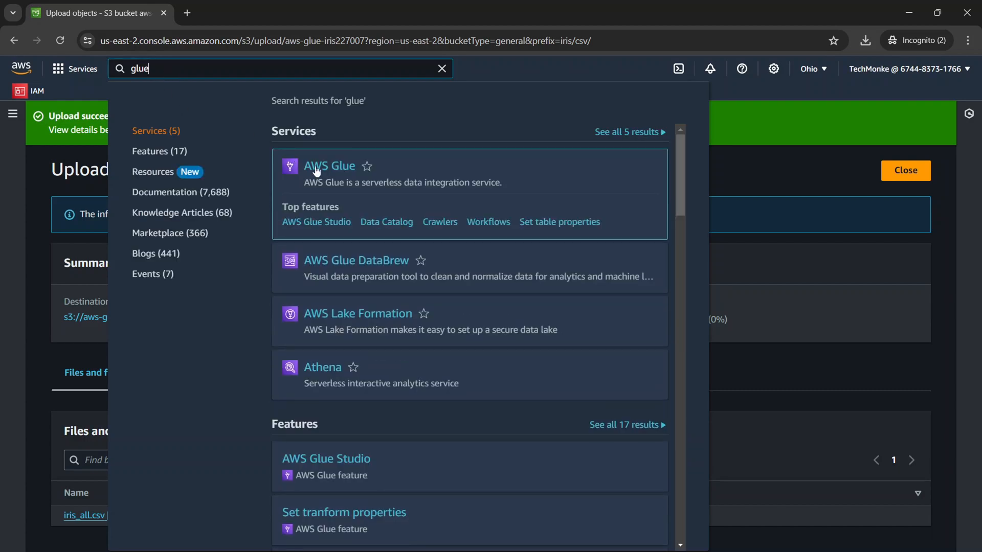
click(316, 171)
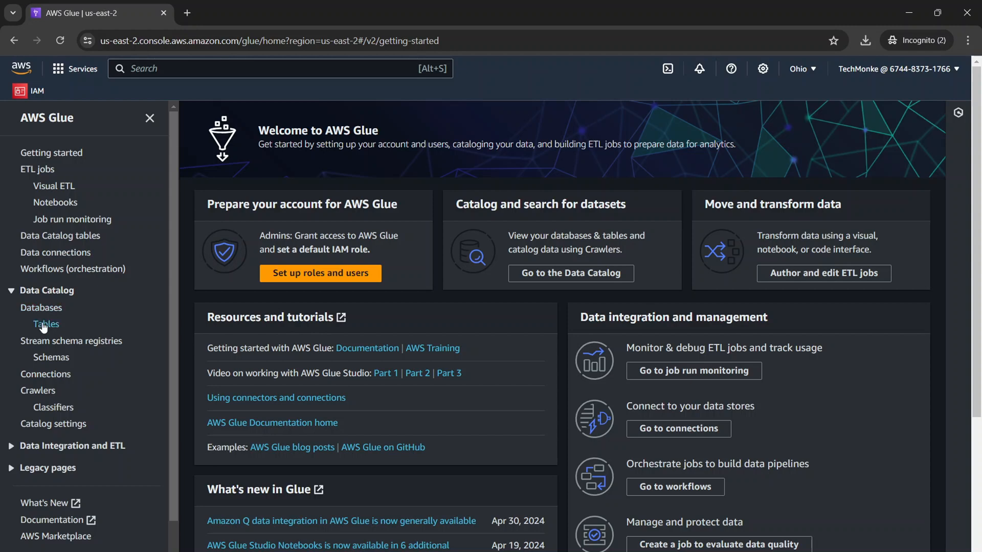
click(47, 391)
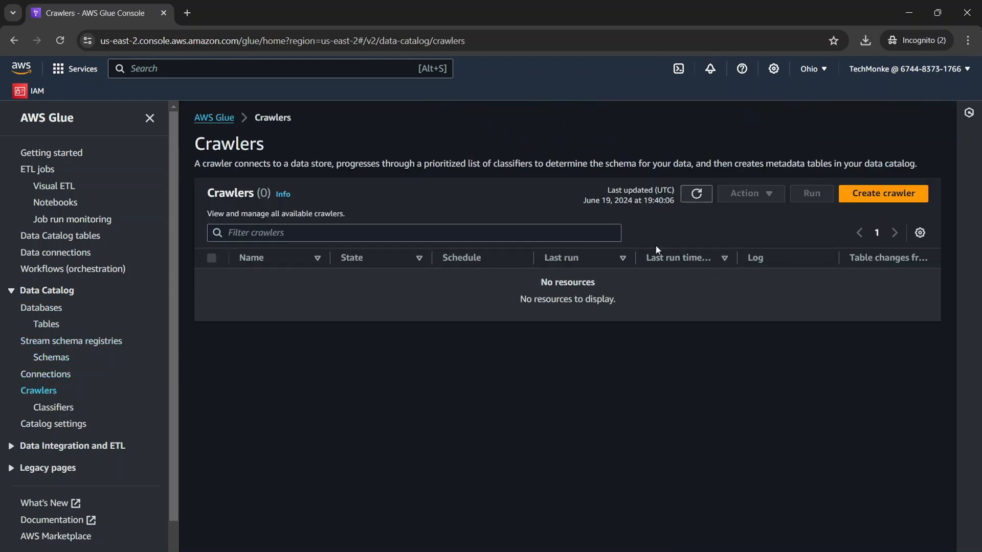
Start a new crawler named IrisCrawler227 and proceed to its data sources and classifiers.
click(872, 197)
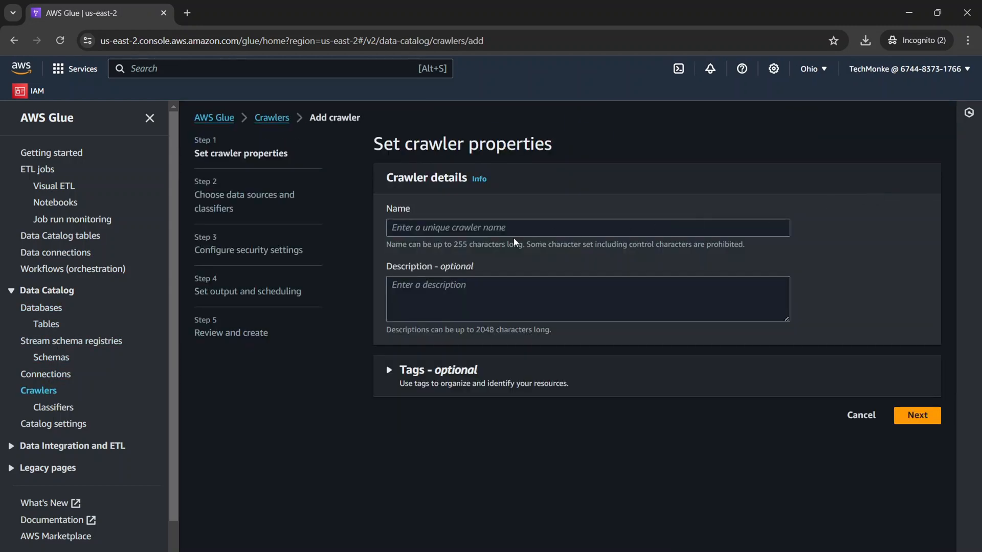
click(512, 227)
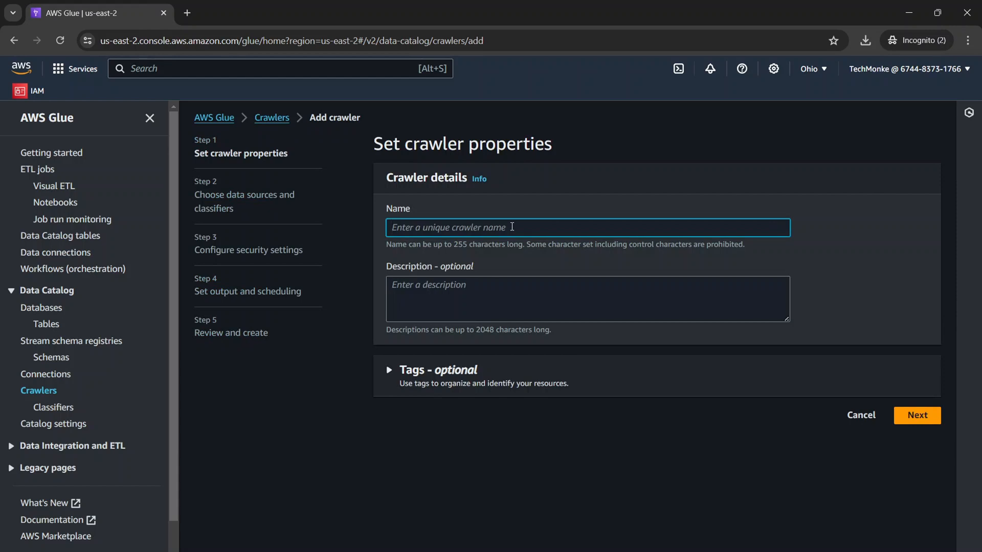
text(IrisCrawl)
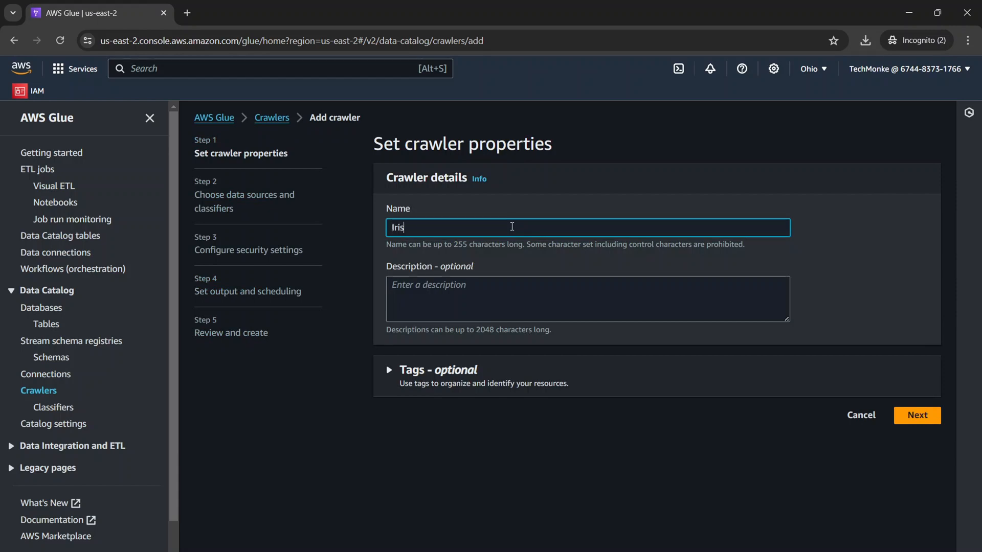
text(227)
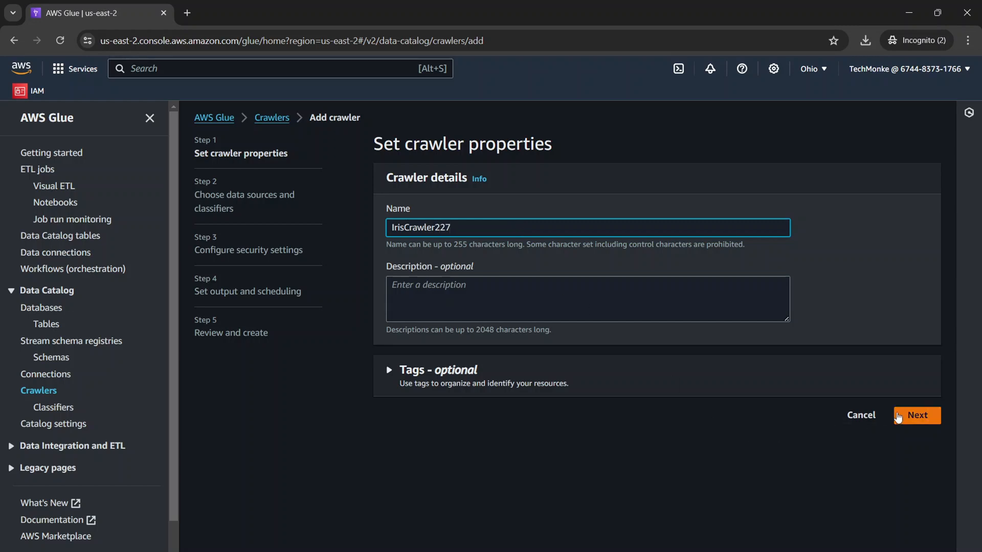
click(916, 415)
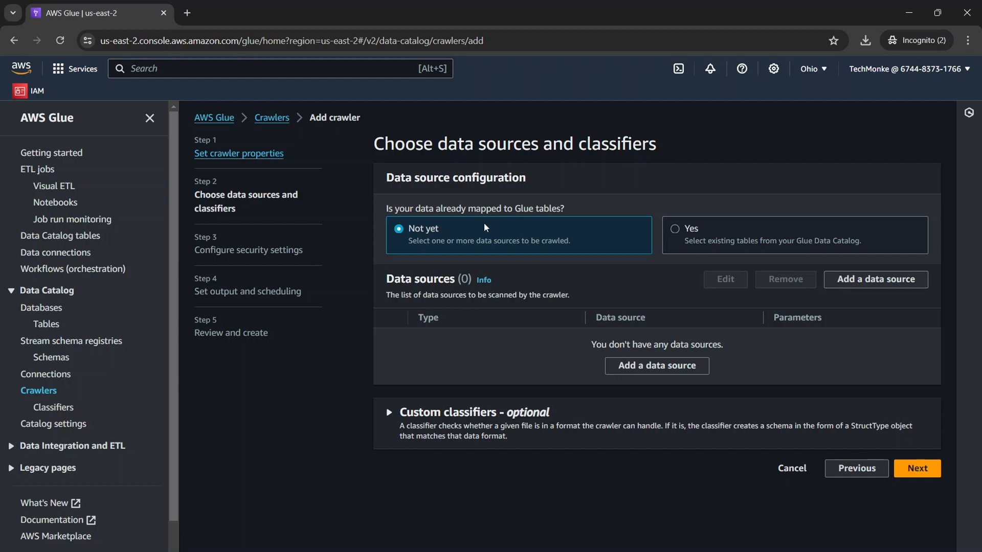
Check the Data Catalog tables in a separate browser tab for existing Glue tables and return to the crawler setup.
drag(385, 209, 572, 210)
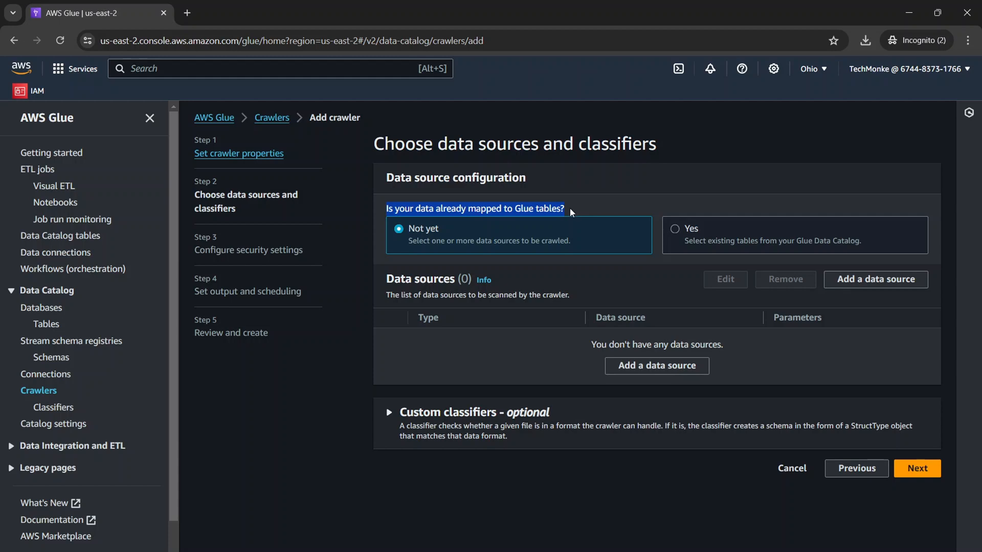
right_click(45, 328)
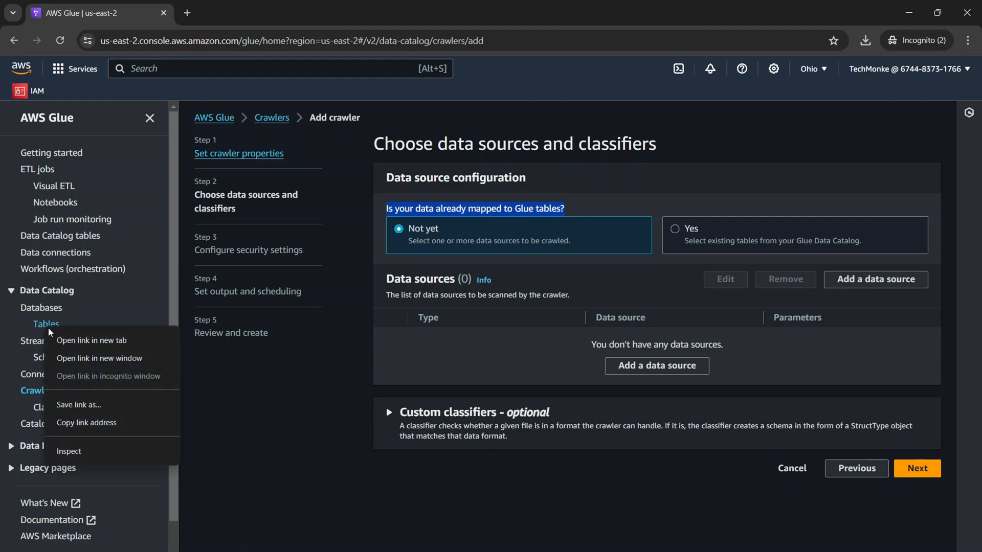
click(94, 341)
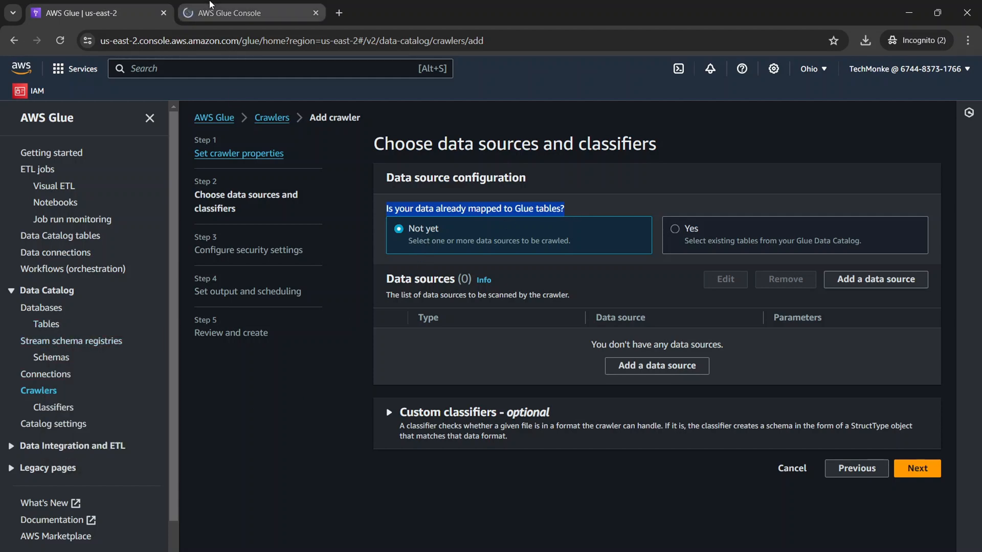
click(241, 13)
click(97, 11)
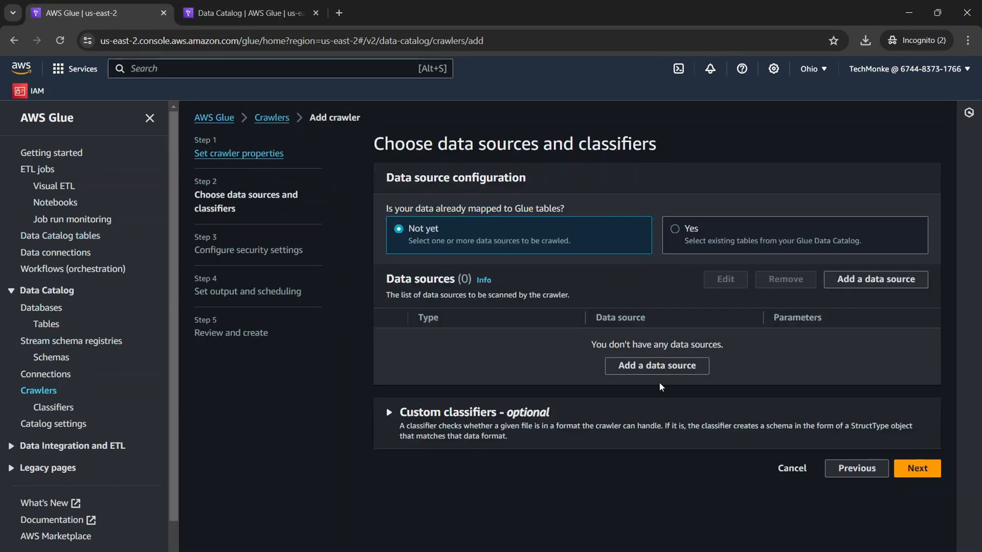
Start adding an S3 data source to the crawler and choose the path s3://aws-glue-iris227007/iris/csv/.
click(655, 367)
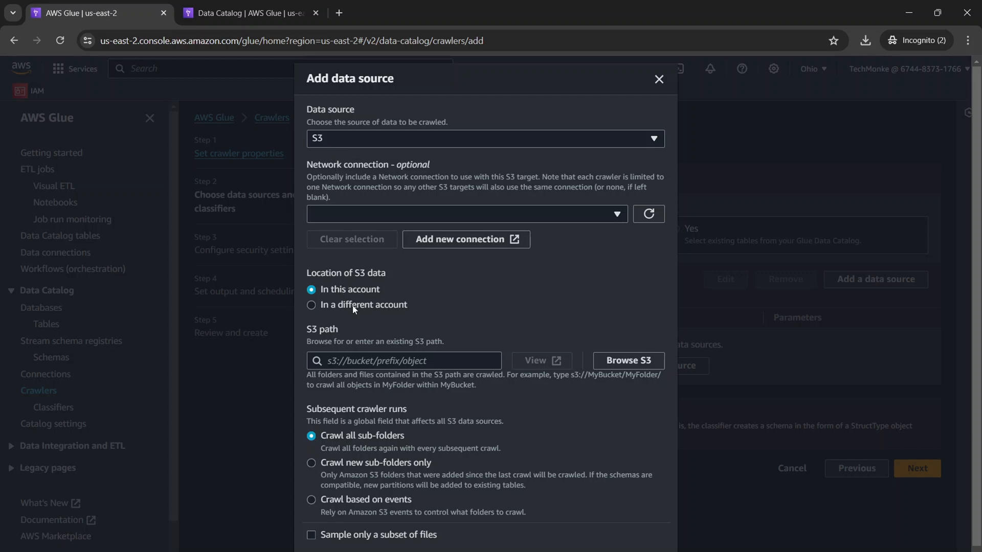
click(628, 361)
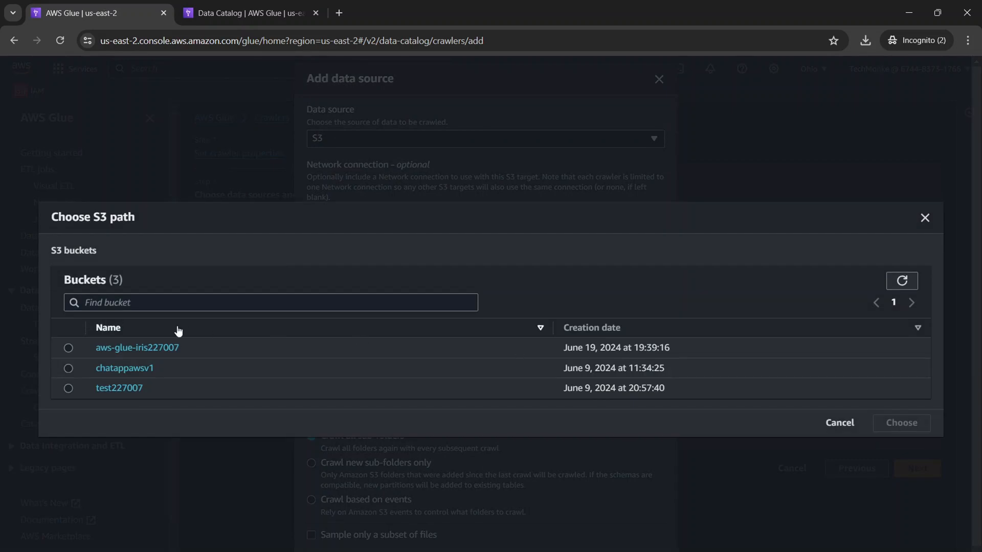
click(122, 348)
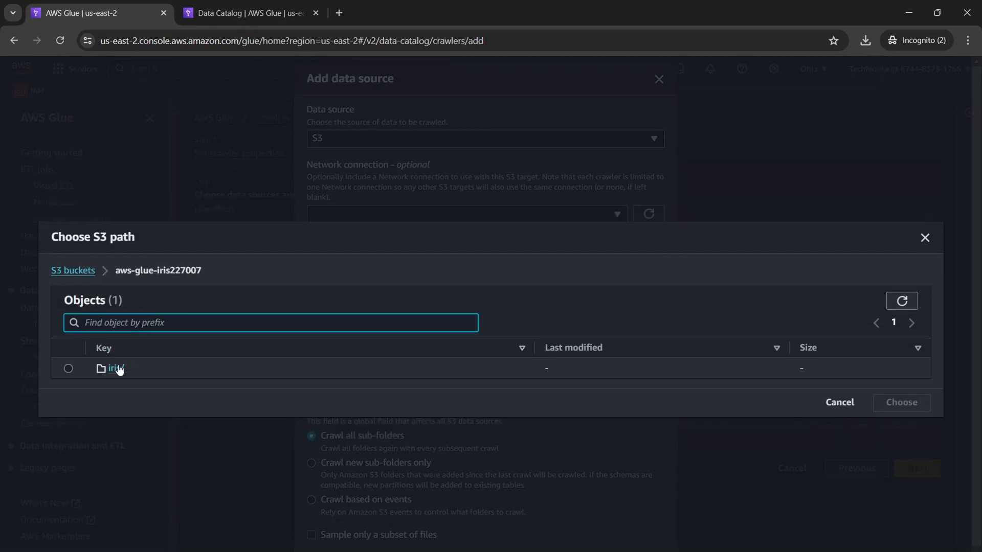
click(112, 372)
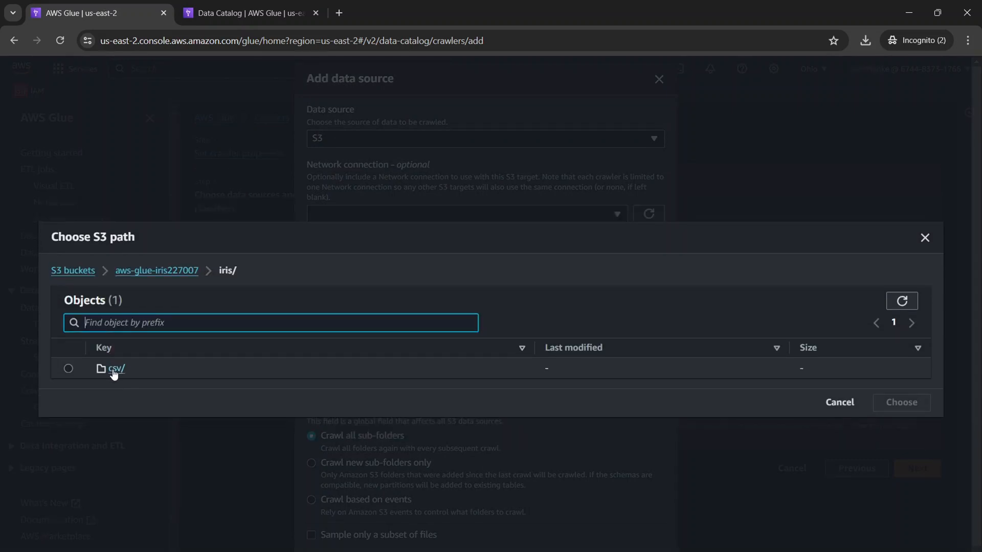
click(114, 372)
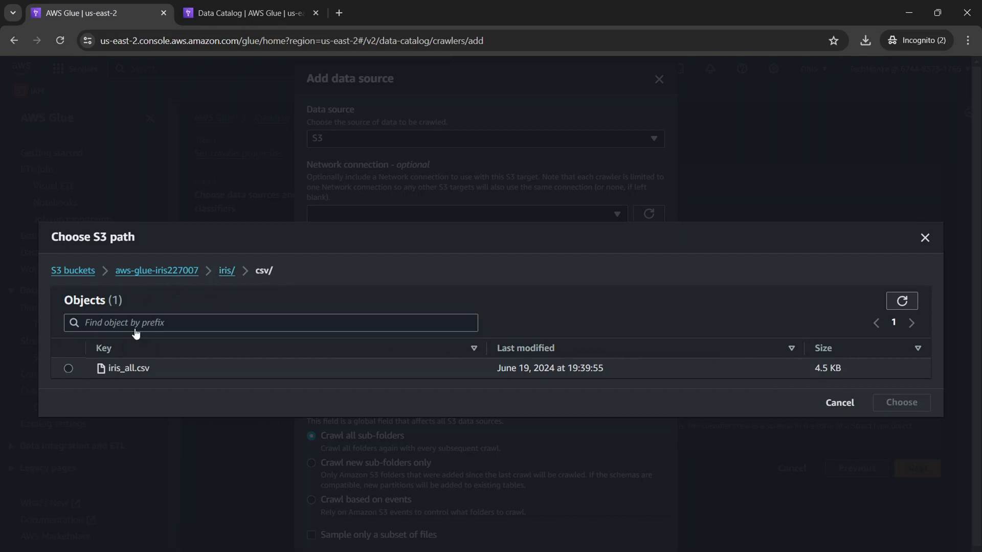
click(226, 271)
click(68, 369)
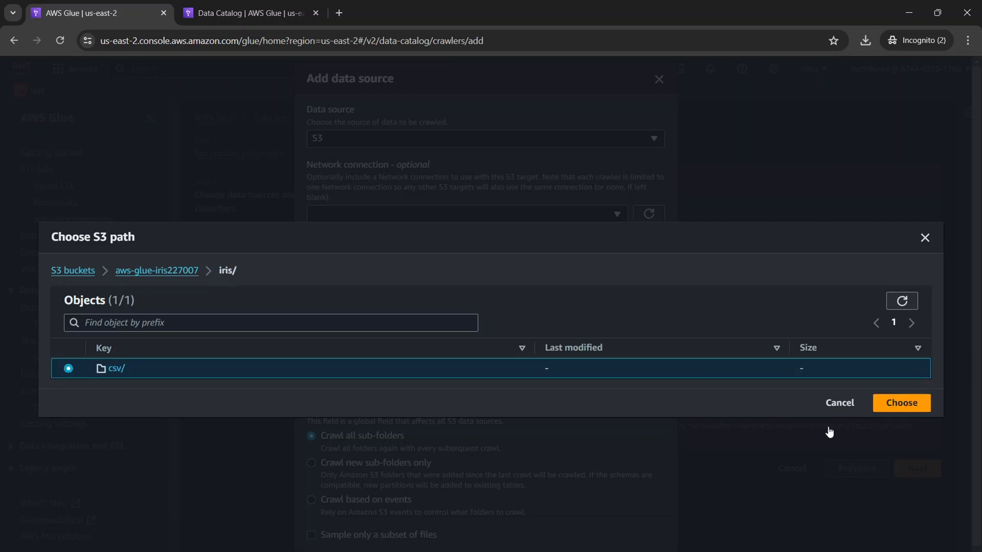
click(925, 412)
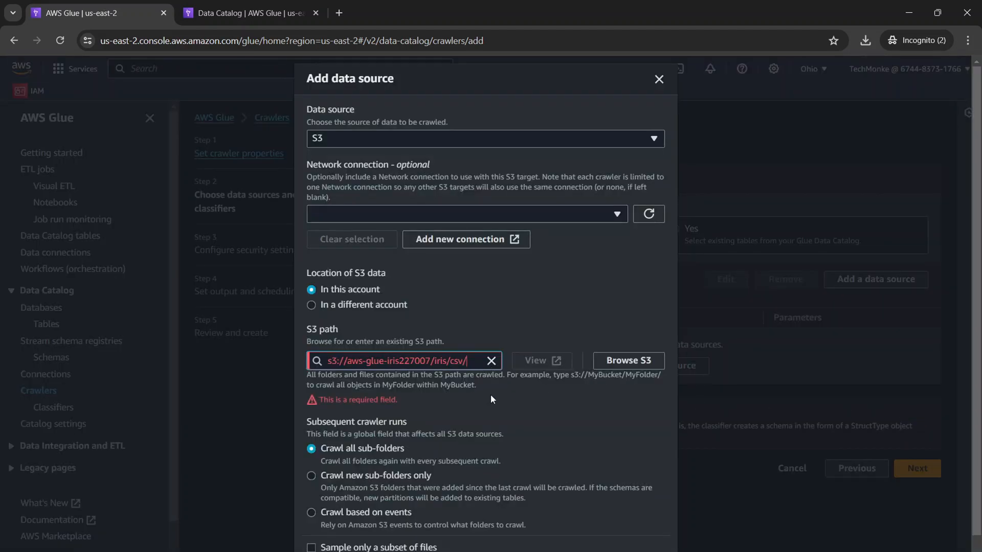
Examine the chosen S3 path and its csv folder, then check the iris_all data in Excel and return to the crawler setup.
click(471, 401)
drag(468, 361, 309, 362)
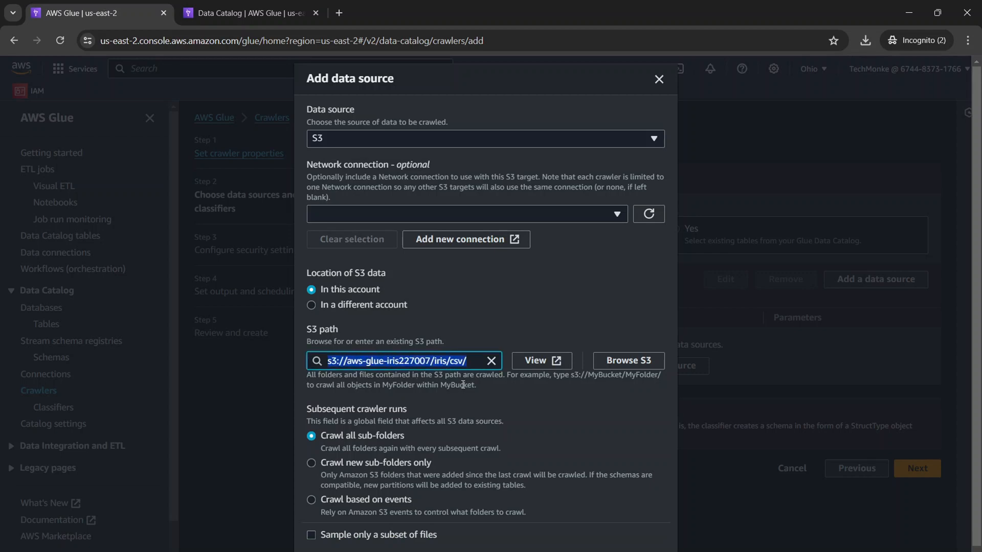
drag(468, 361, 449, 361)
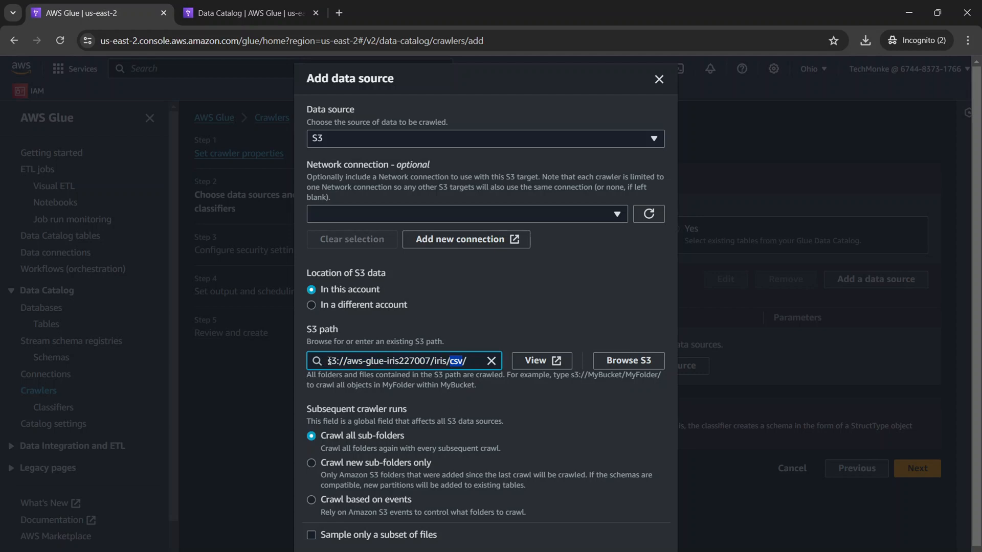
drag(328, 361, 466, 362)
scroll(438, 416, down, 1)
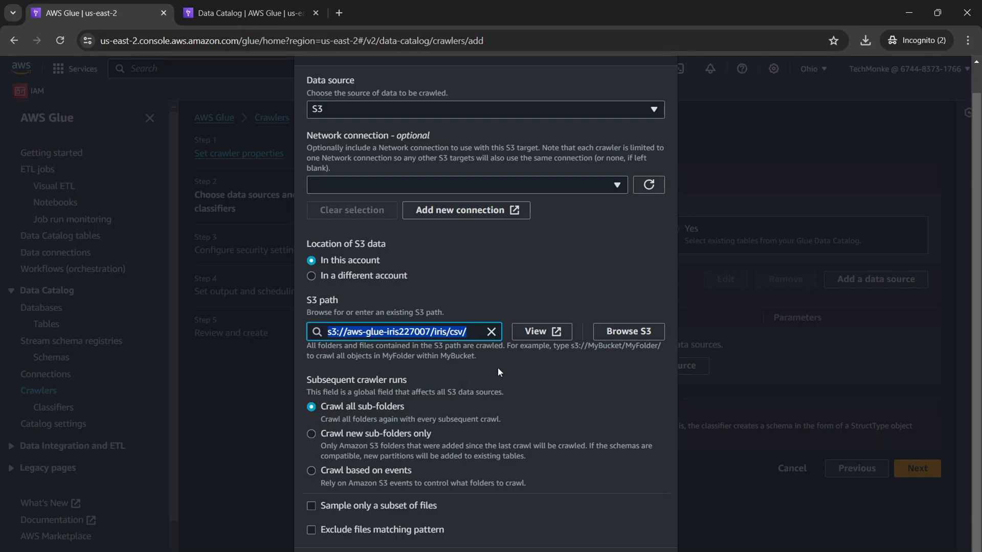
click(452, 346)
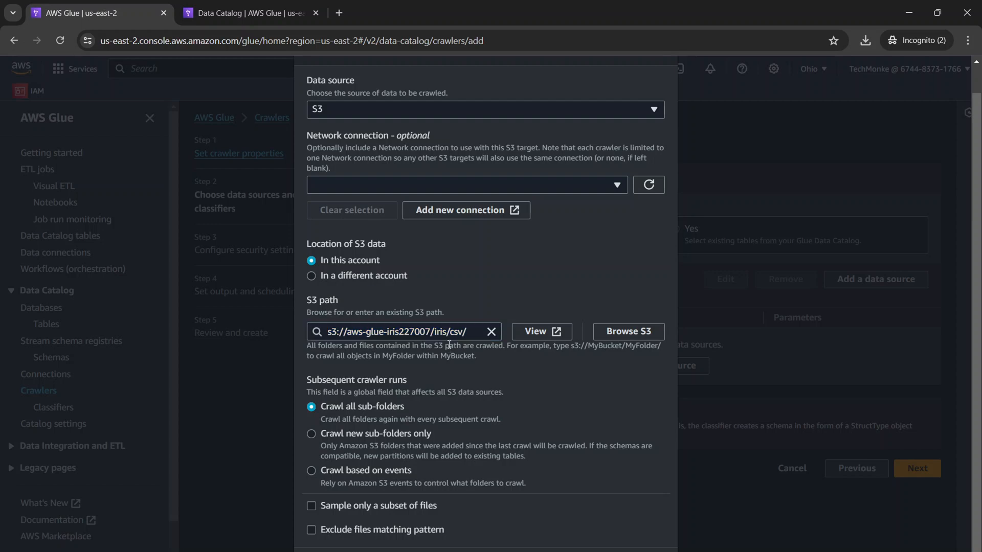
drag(451, 332, 464, 332)
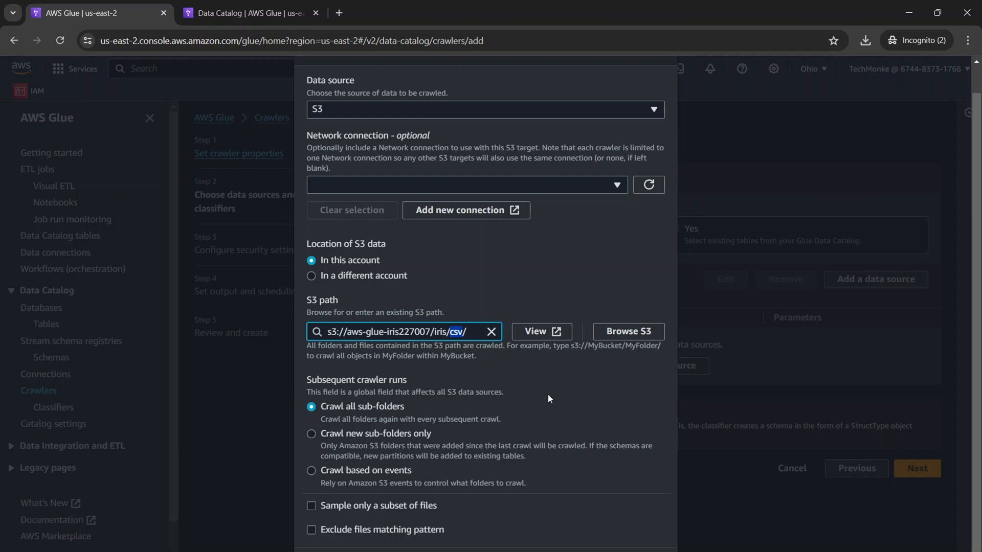
key(alt+Tab)
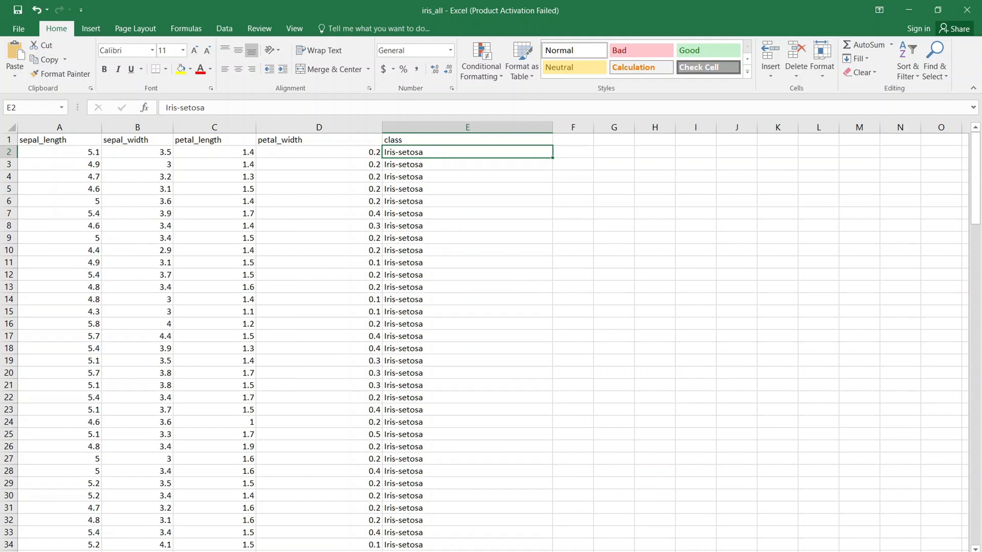
mouse_move(691, 551)
key(alt+Tab)
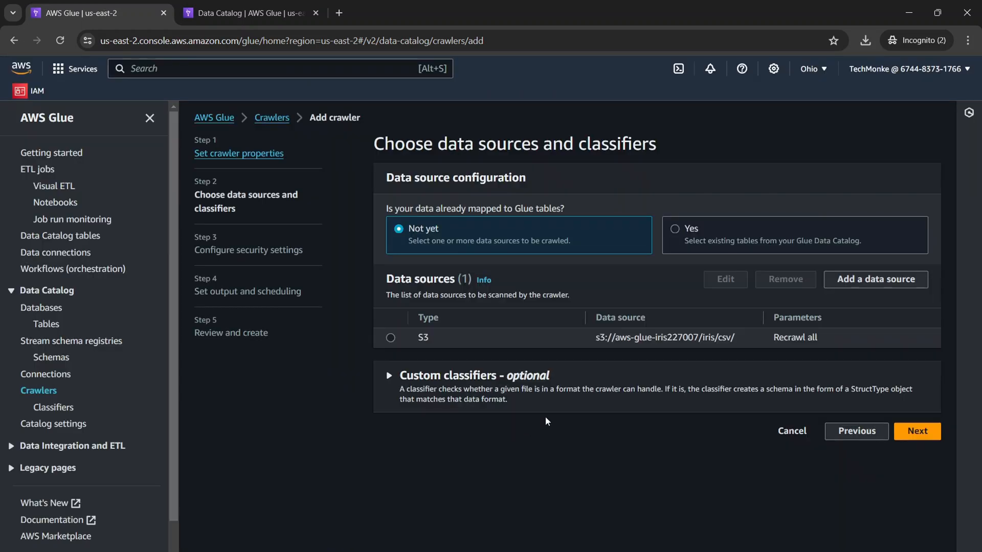
Proceed to the security settings, assign the existing IAM role DefaultGlueRole, and continue to output and scheduling.
click(918, 431)
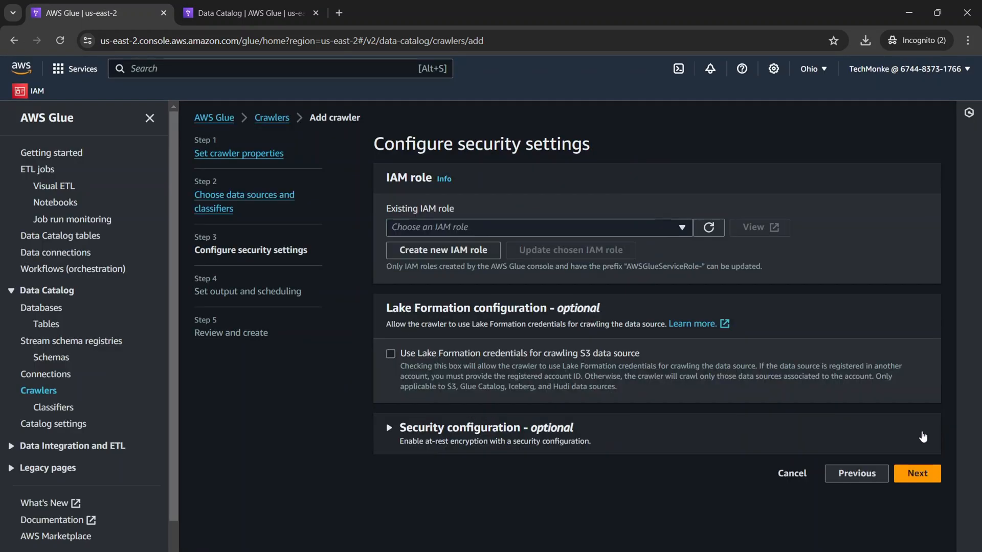
click(683, 229)
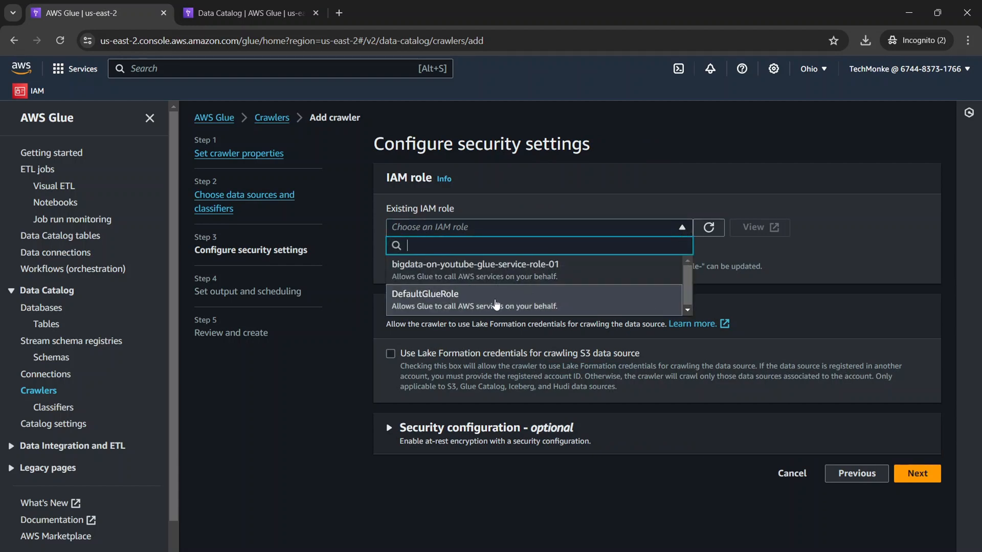
click(494, 305)
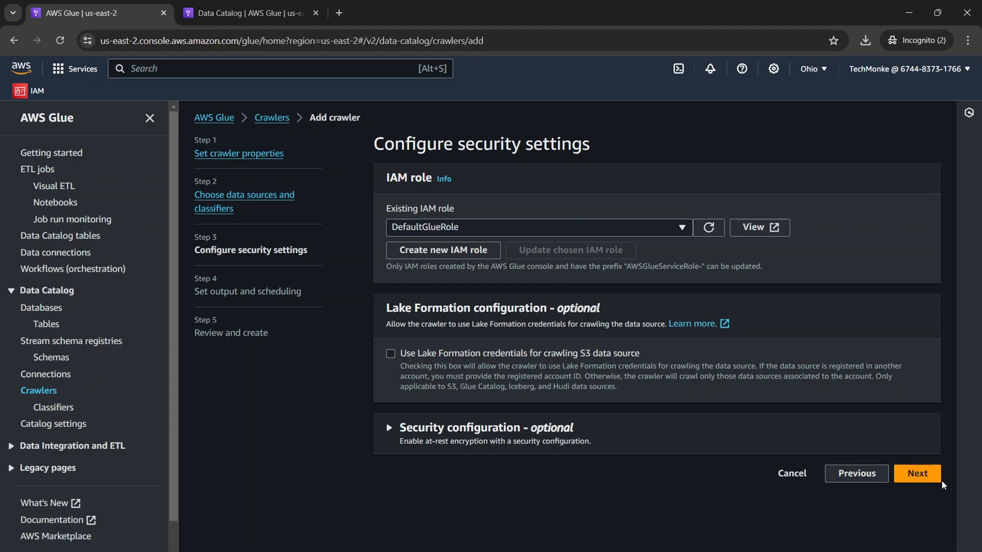
click(928, 478)
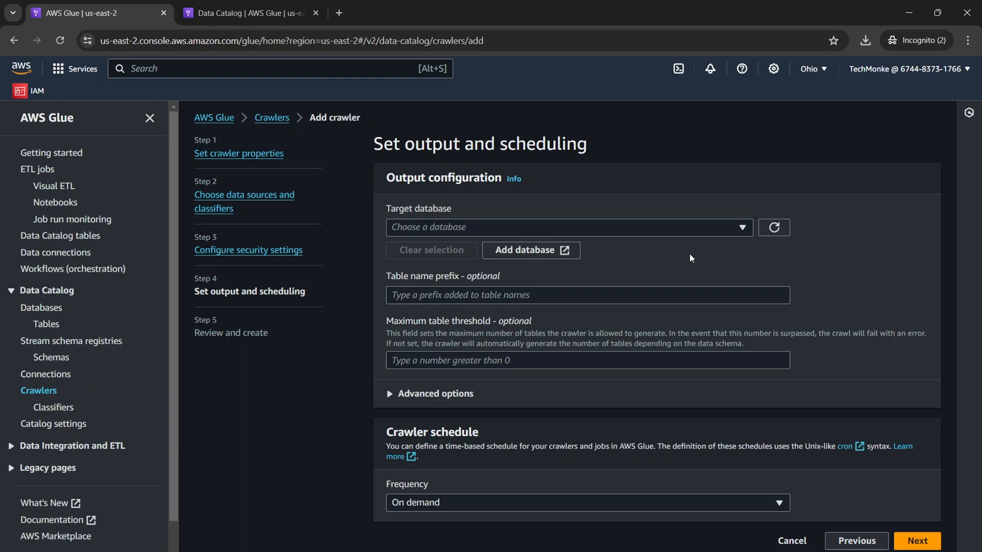
Open the form for adding a new target database in a separate browser tab.
click(661, 226)
click(658, 227)
click(536, 251)
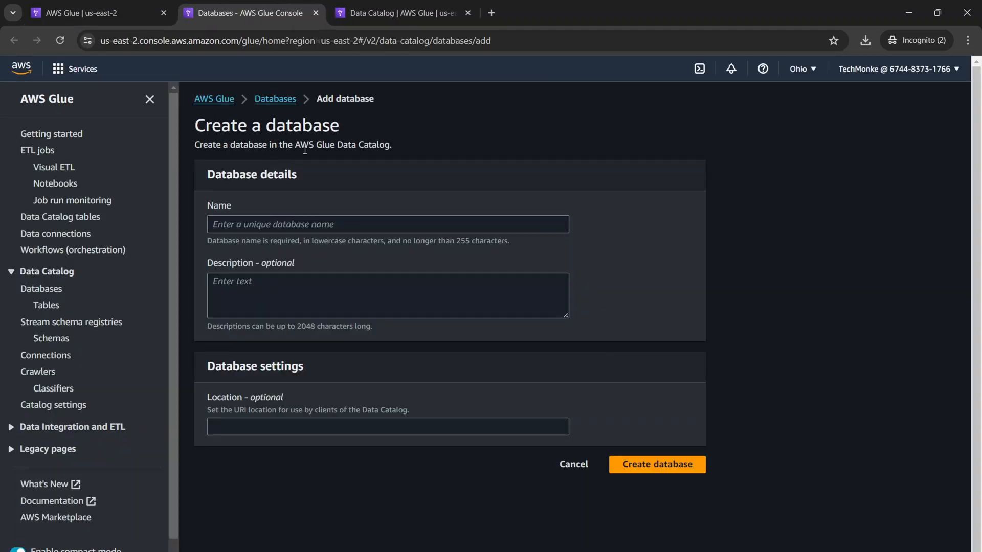
click(120, 6)
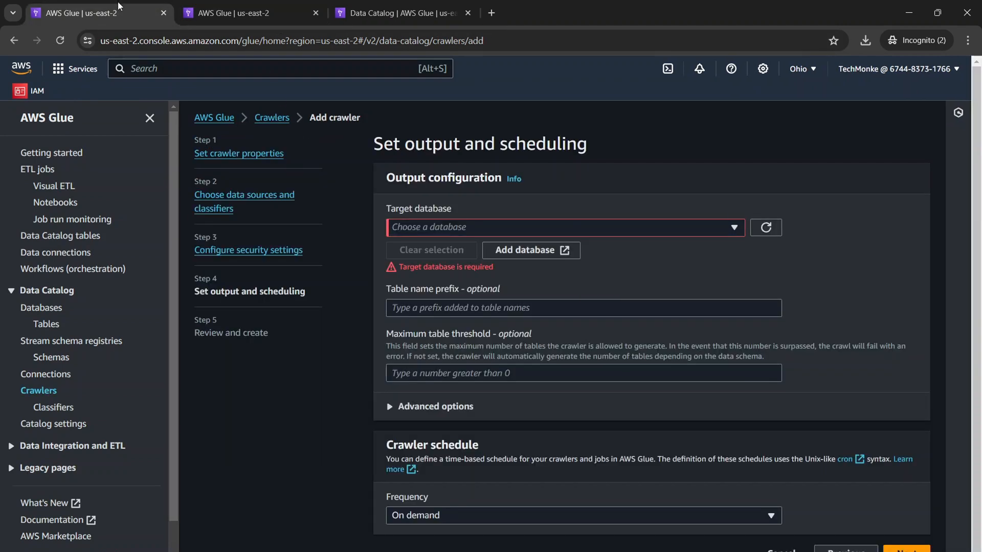
click(235, 12)
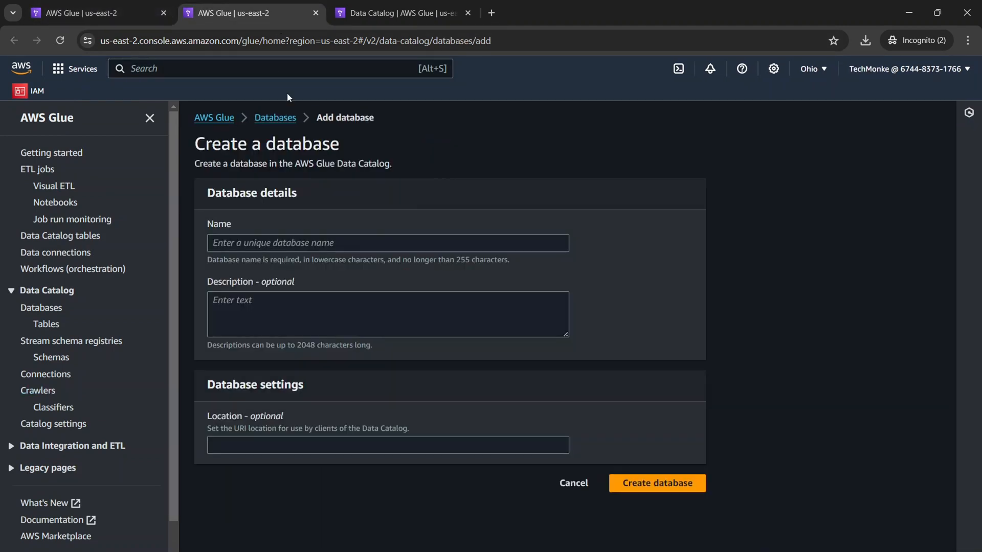
Try to create a database named IrisDB.
click(321, 244)
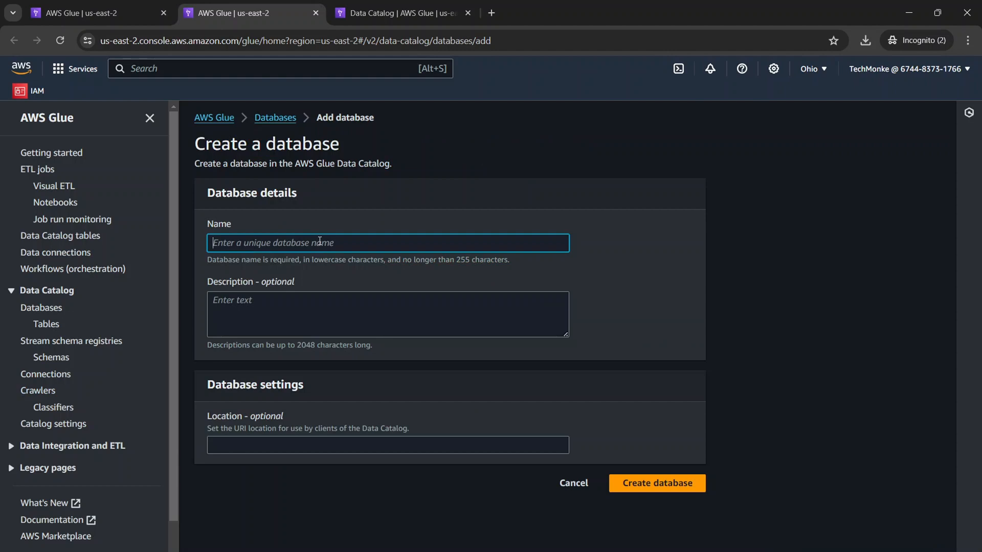
text(IrisDB)
click(670, 482)
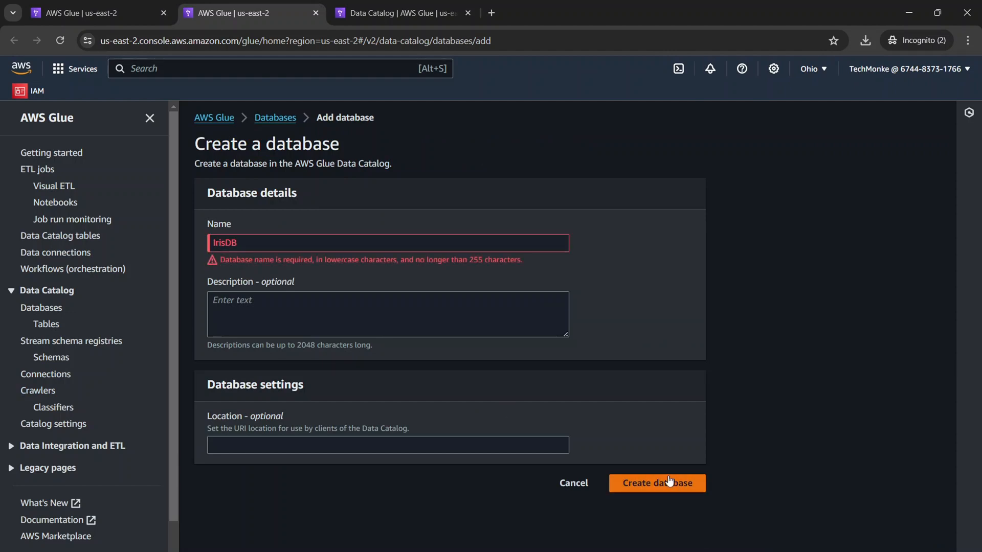
Replace the database name with the lowercase irisdb and create the database.
click(390, 233)
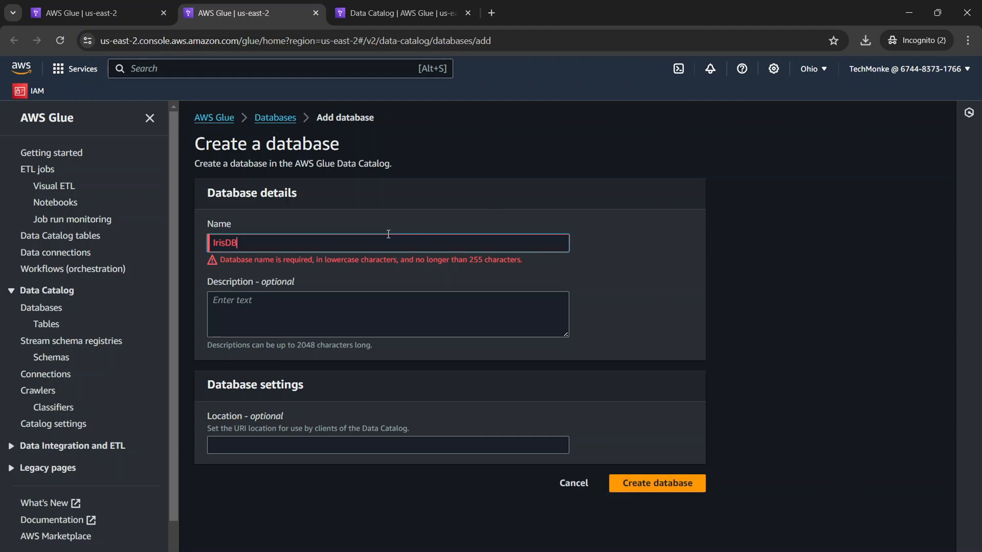
key(ctrl+a)
text(irisdb)
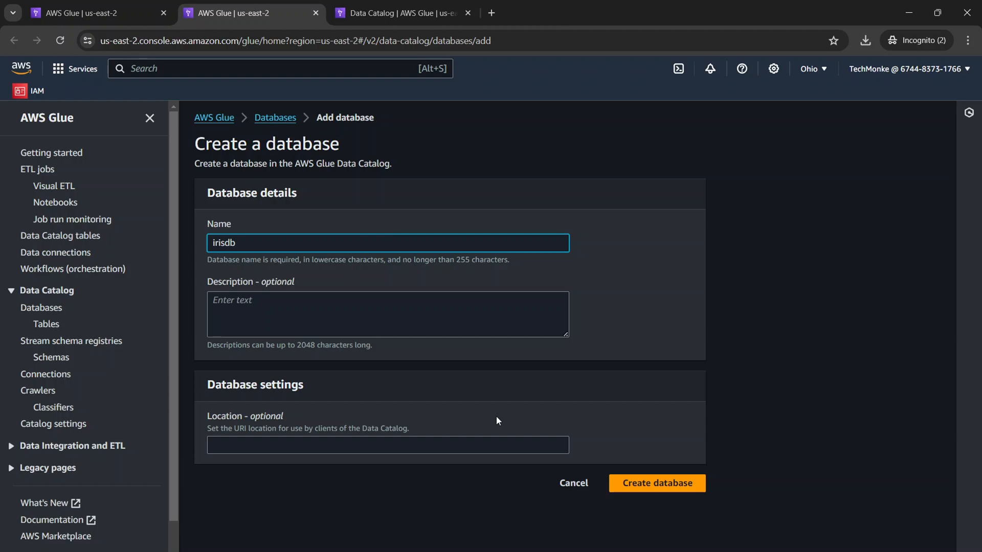
click(664, 484)
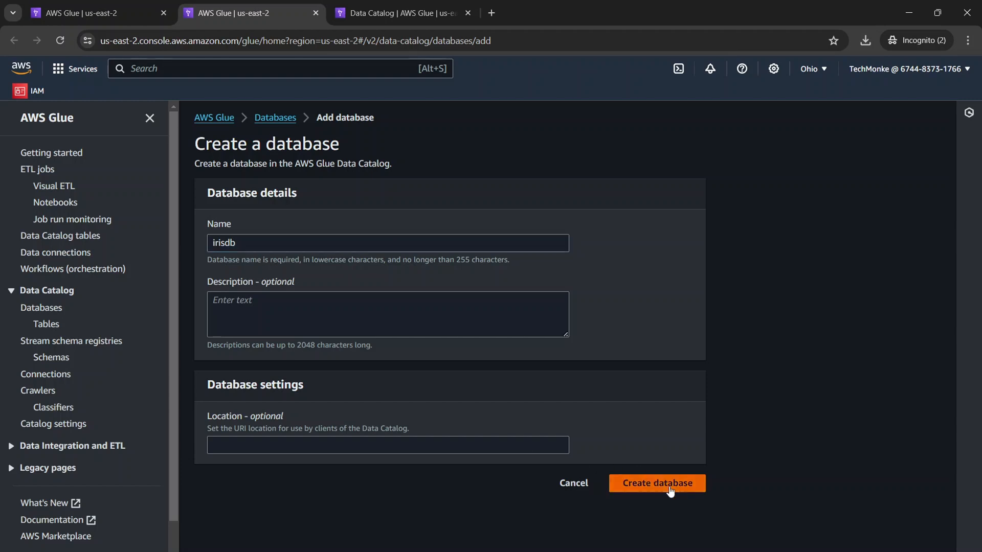
Return to the crawler setup and select irisdb as its target database.
click(144, 5)
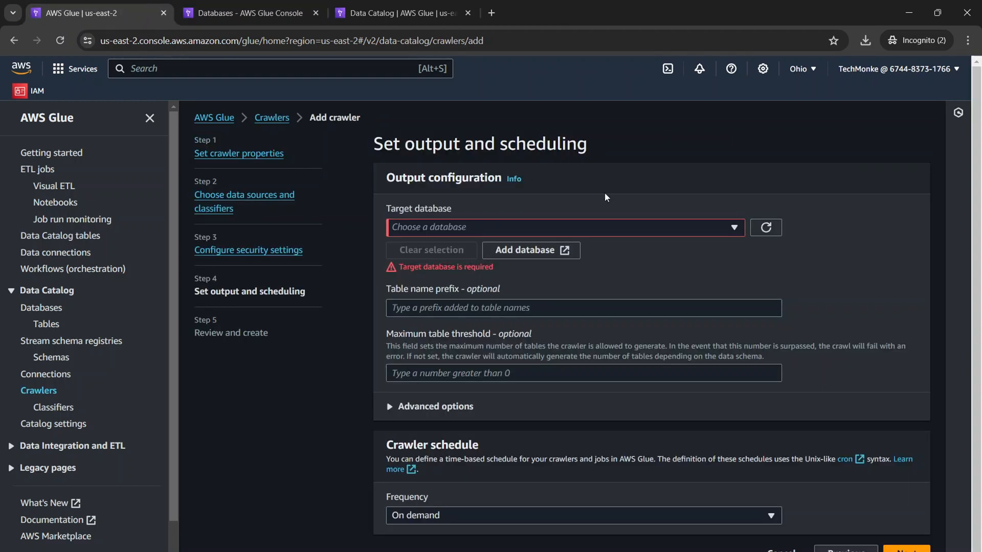
click(736, 228)
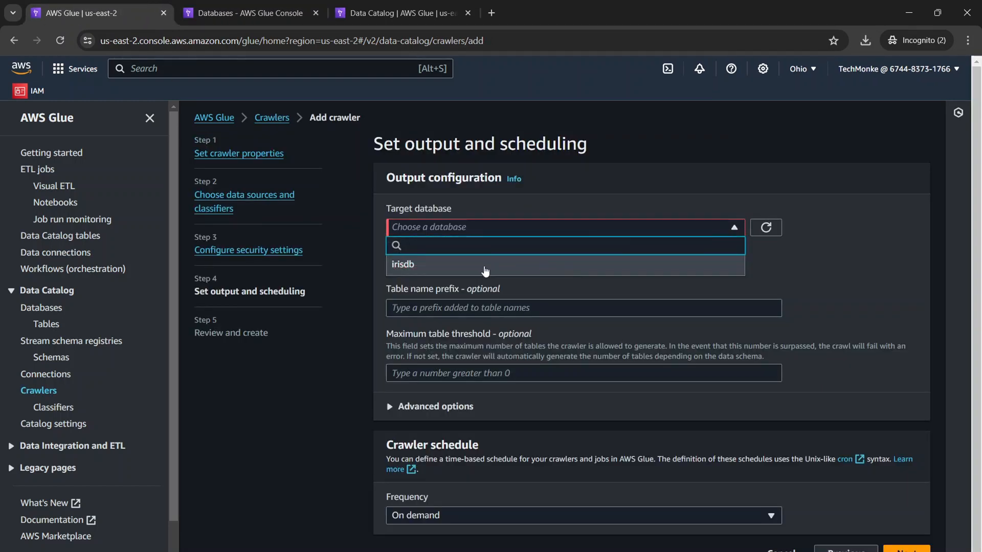
click(404, 263)
Set the crawler's table name prefix to iris_ and read the optional maximum table threshold setting.
click(438, 300)
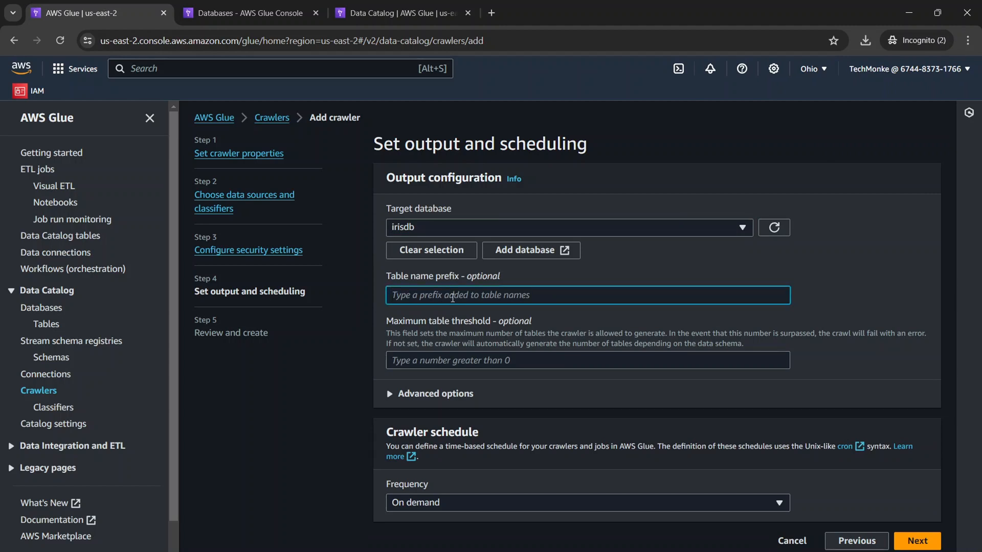
drag(388, 277, 464, 279)
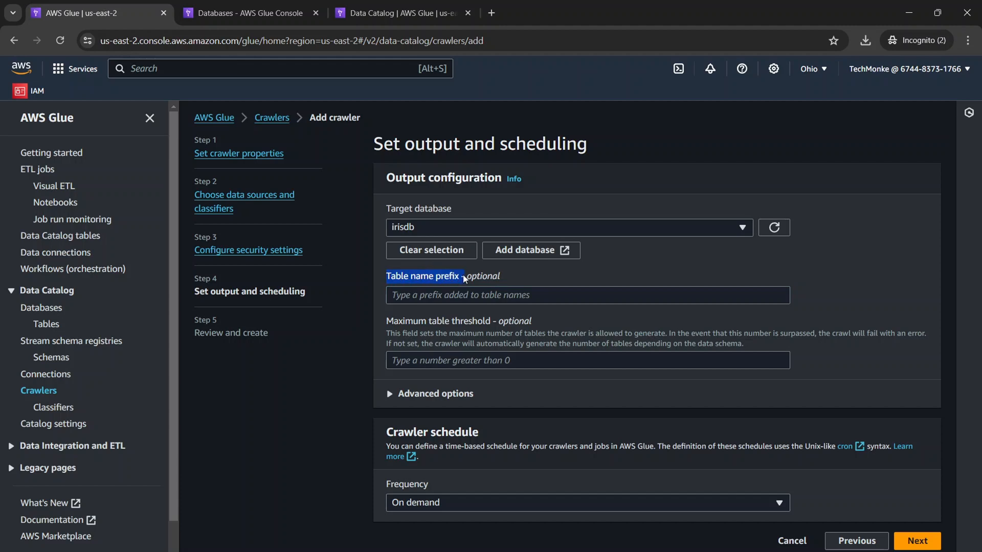
click(458, 279)
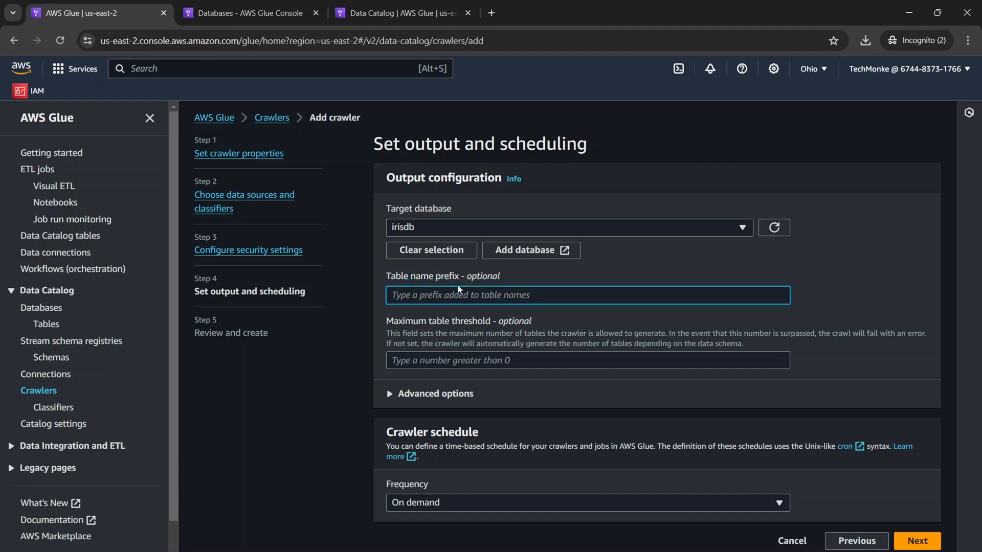
text(iris_)
drag(418, 296, 385, 293)
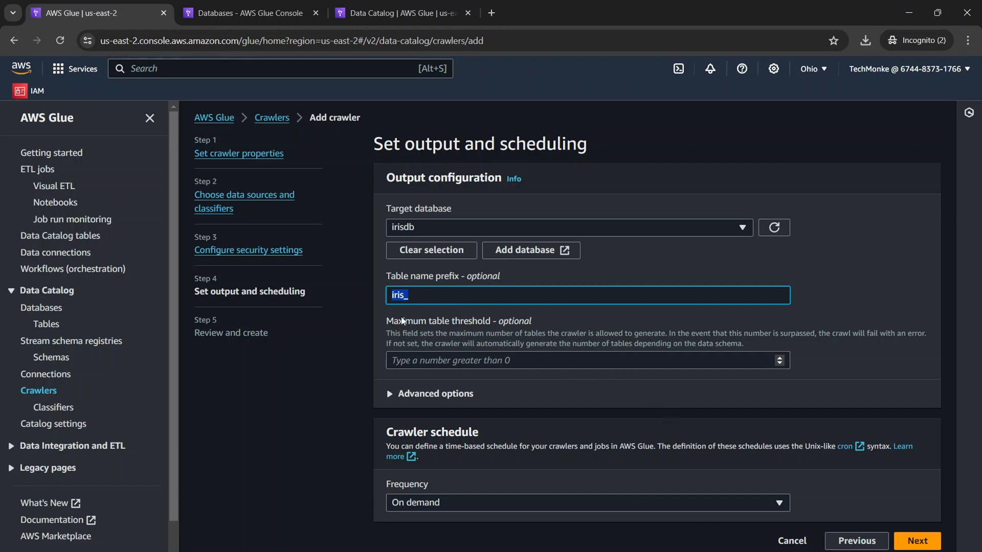
drag(402, 320, 529, 323)
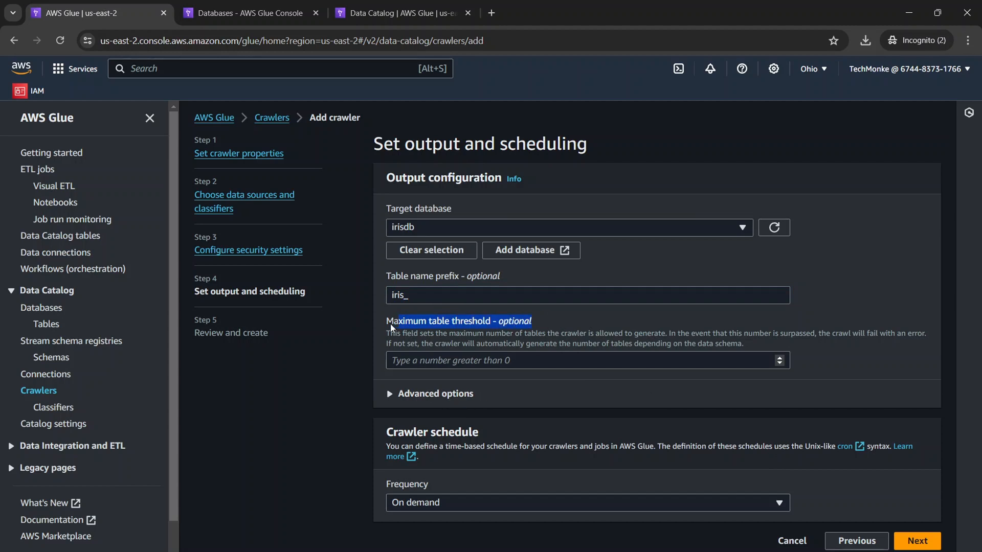
drag(387, 324, 552, 330)
Keep the crawler's schedule frequency at On demand and proceed to the review of its settings.
click(917, 543)
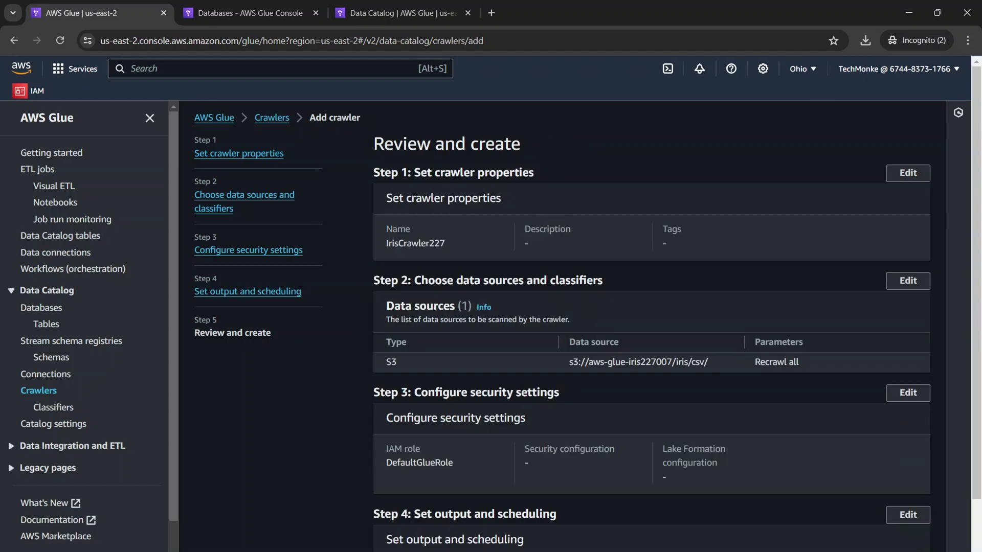
scroll(679, 392, down, 3)
click(805, 541)
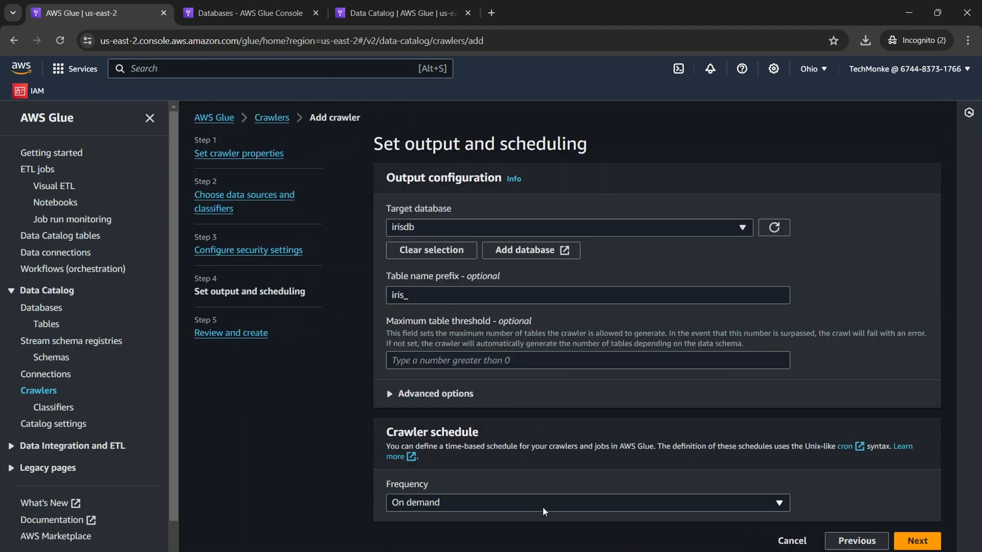
click(489, 504)
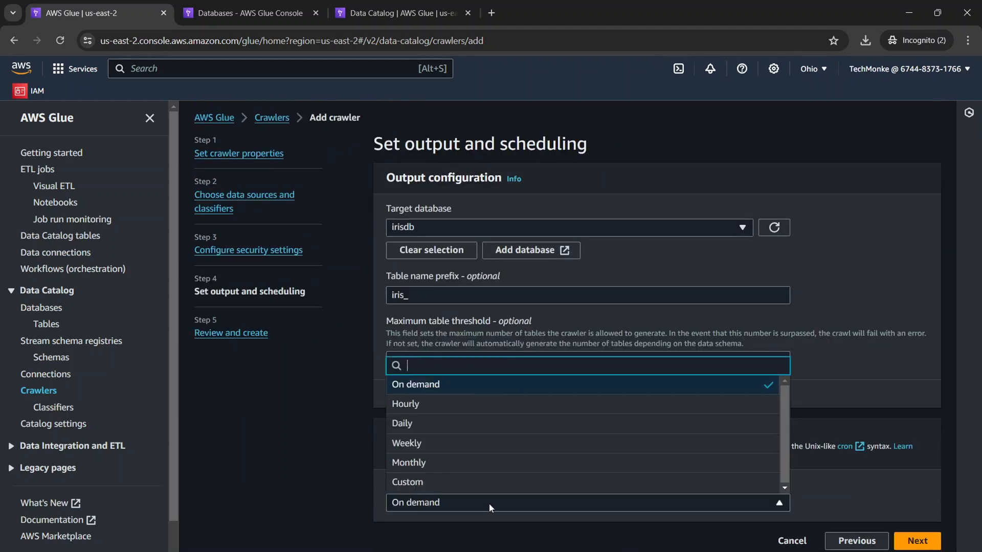
click(418, 388)
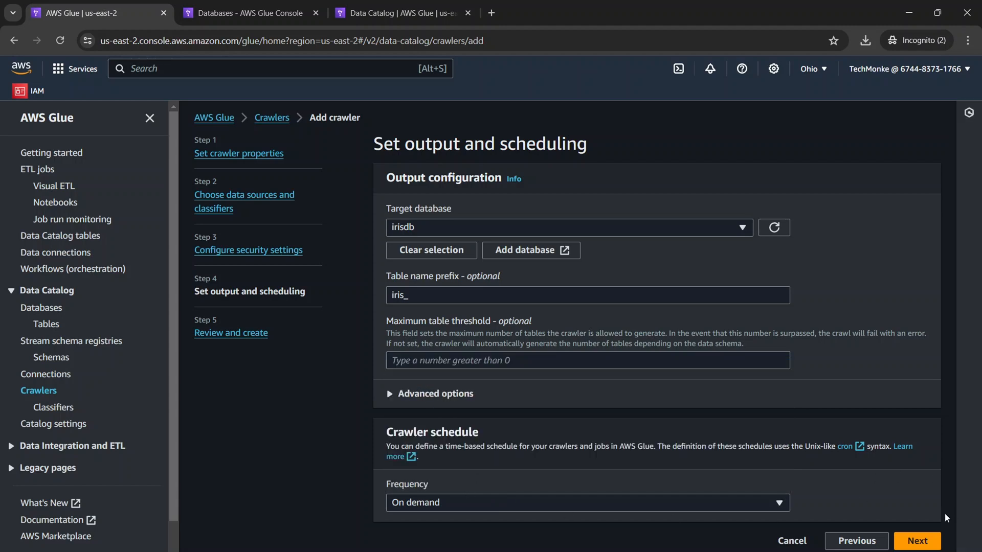
click(929, 544)
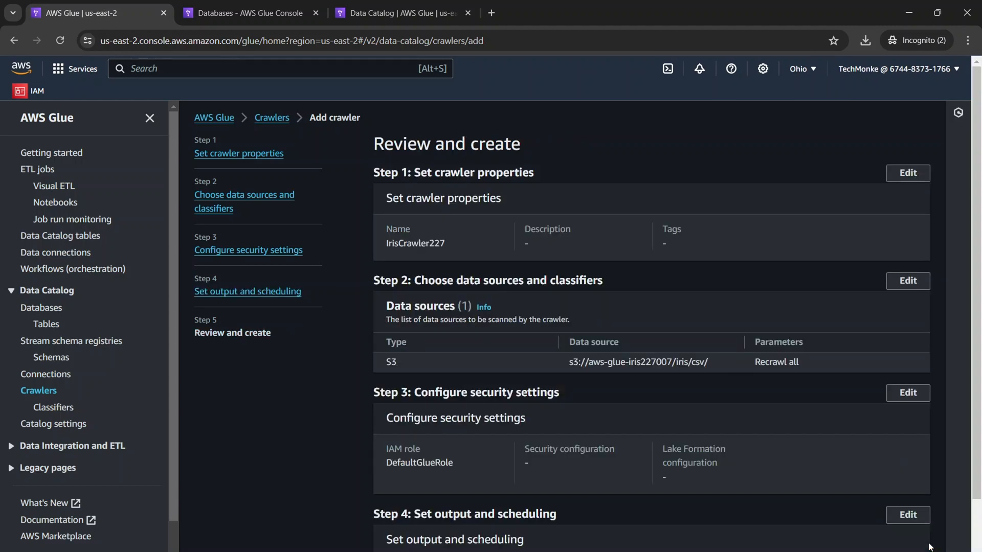
Create the IrisCrawler227 crawler from the reviewed settings and run it.
scroll(431, 257, down, 2)
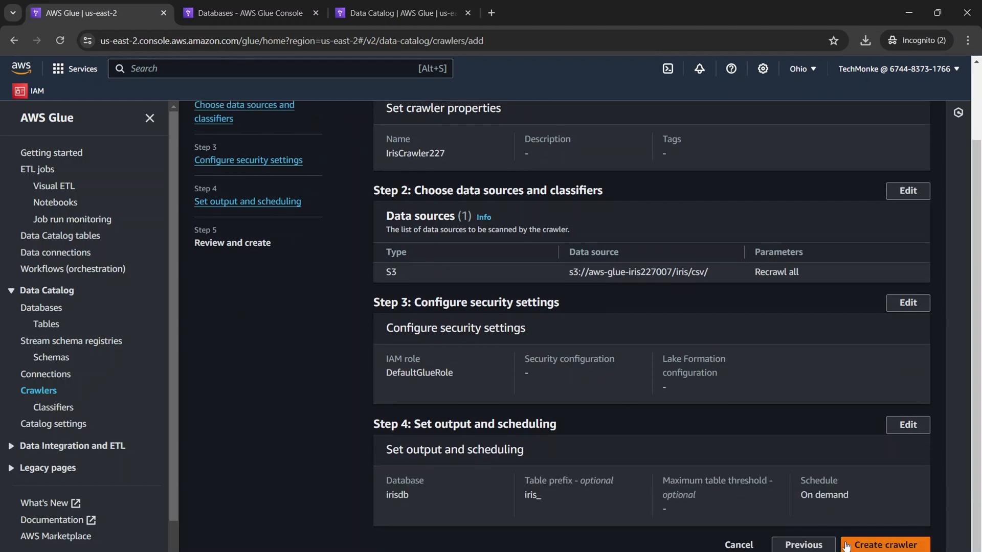
click(881, 545)
scroll(471, 370, down, 1)
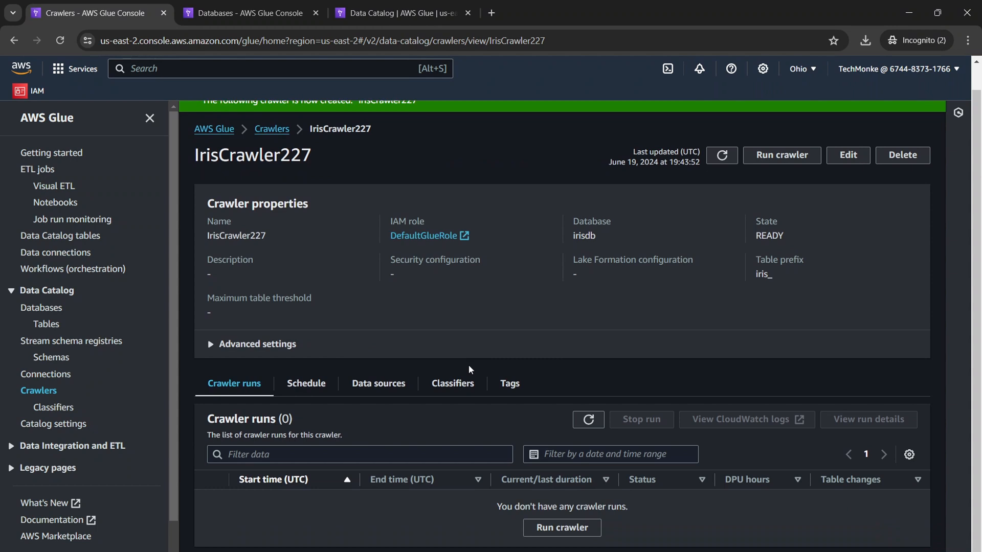
scroll(467, 361, up, 1)
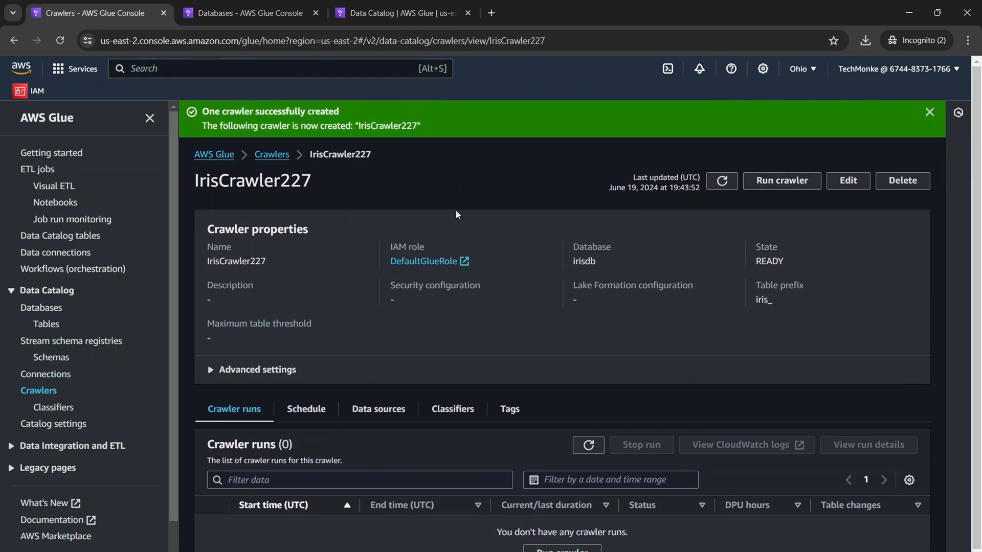
drag(209, 116, 343, 113)
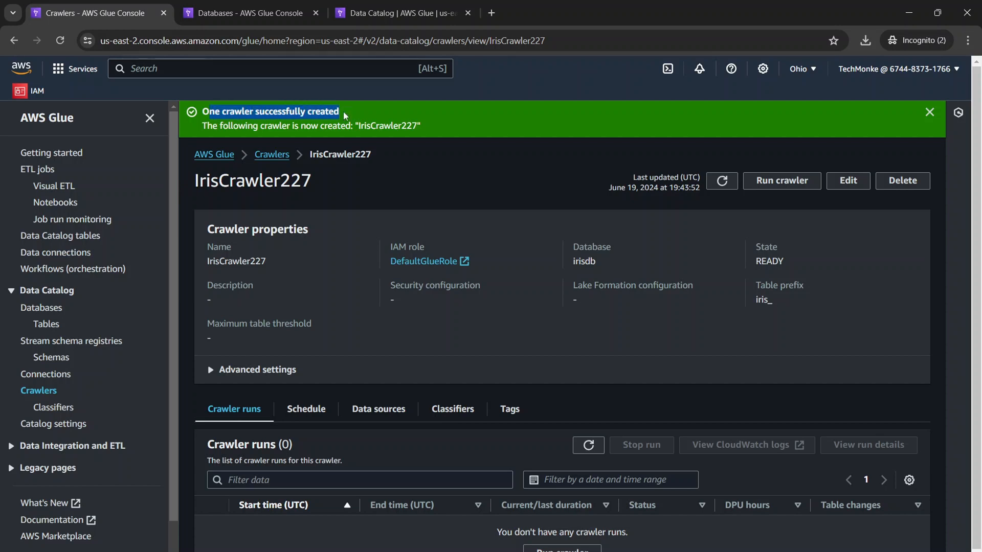
click(535, 178)
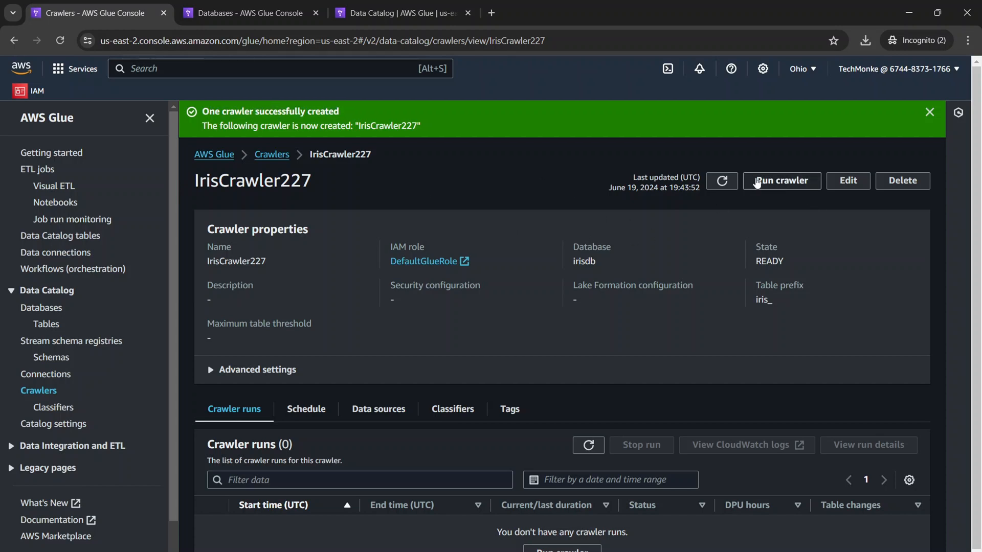
click(757, 182)
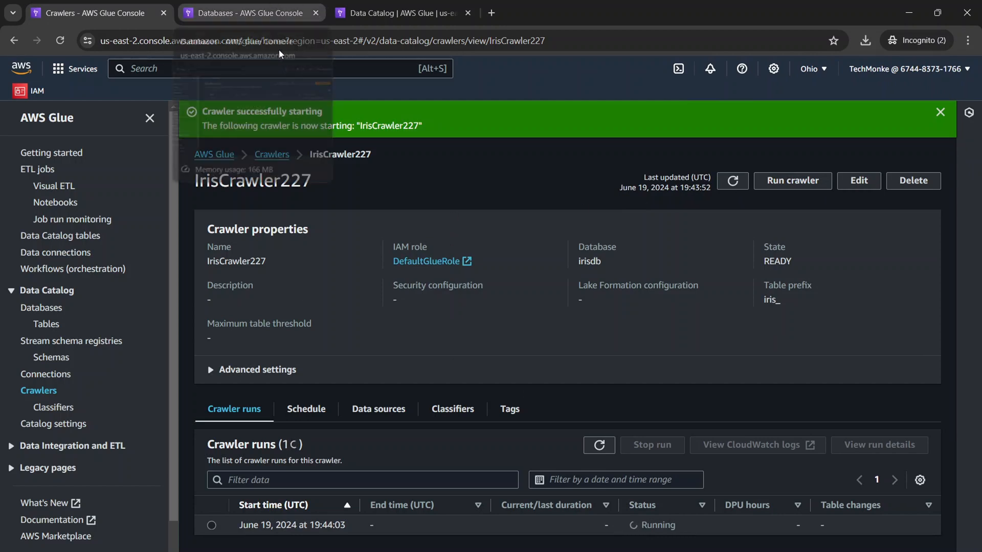
Open the console home in a separate tab, close the spare Glue tabs, and go to the Amazon Athena landing page.
right_click(23, 71)
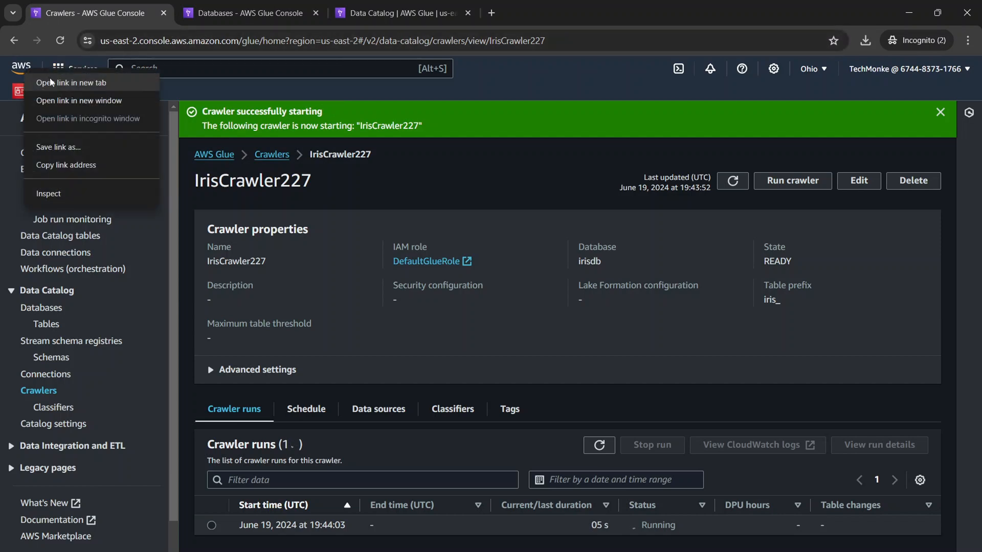
click(76, 20)
click(313, 15)
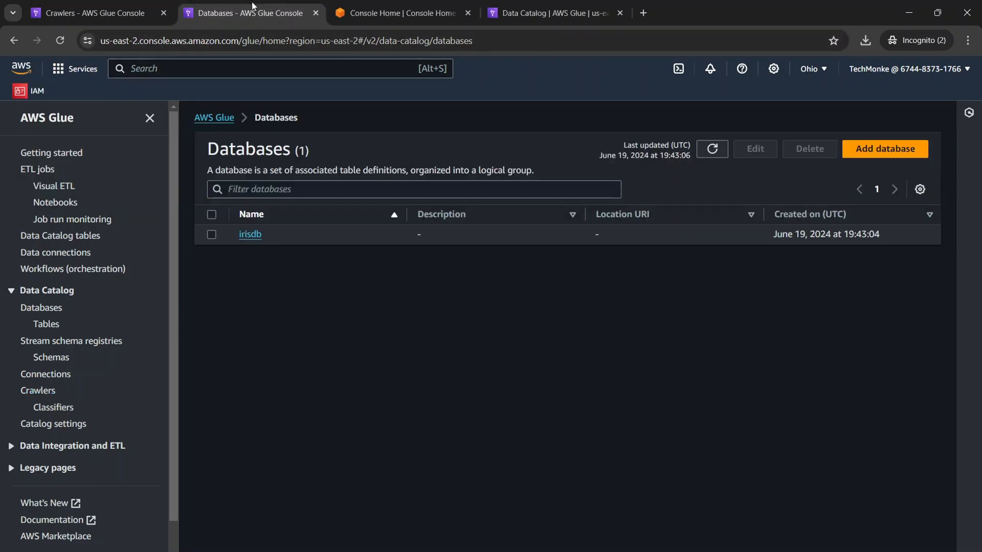
click(315, 12)
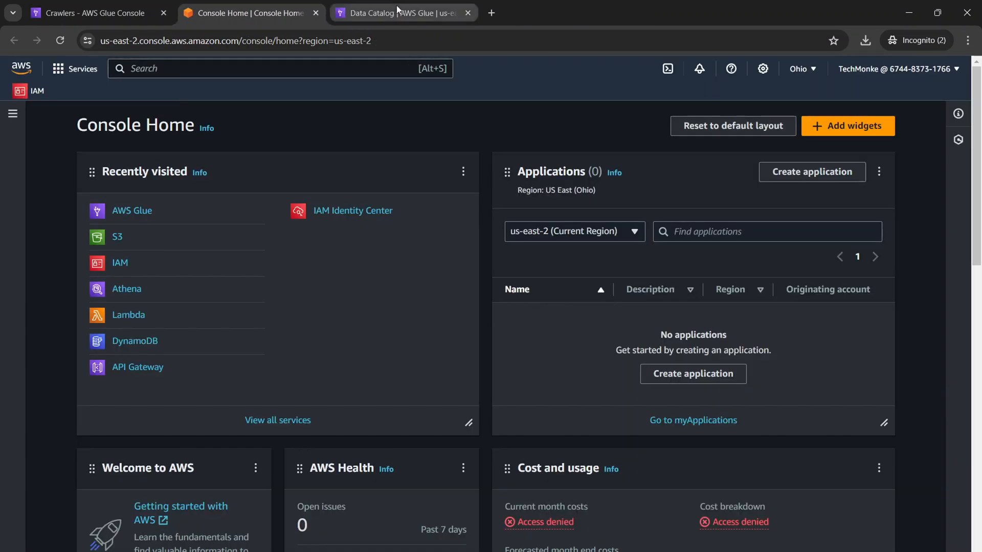
click(398, 6)
click(466, 14)
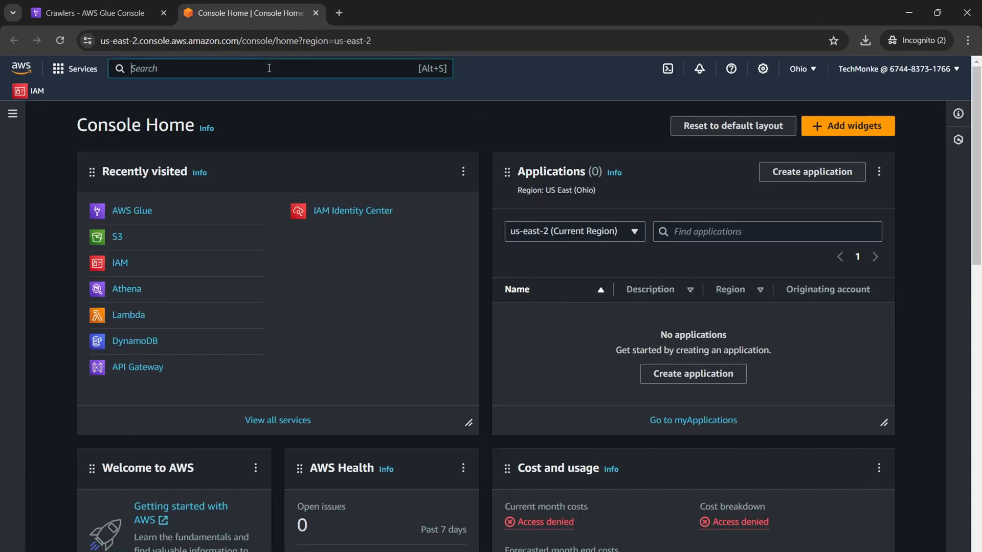
click(116, 296)
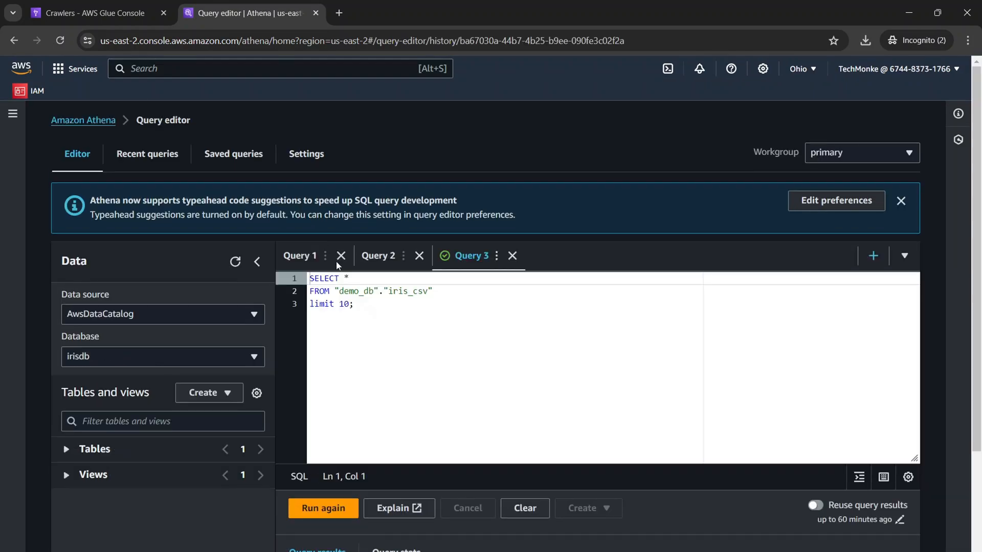
click(97, 121)
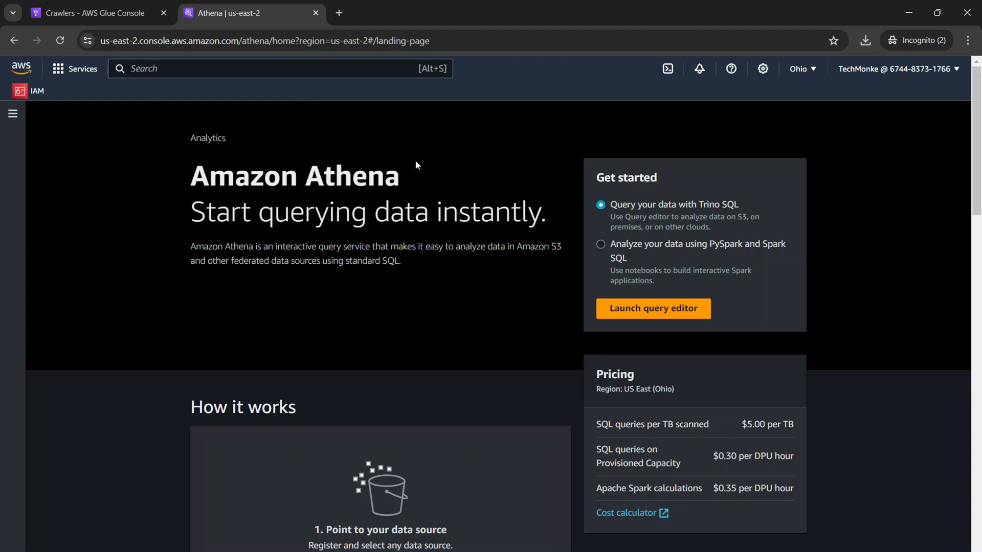
Check the status of the IrisCrawler227 run until it finishes and inspect its table changes.
click(94, 9)
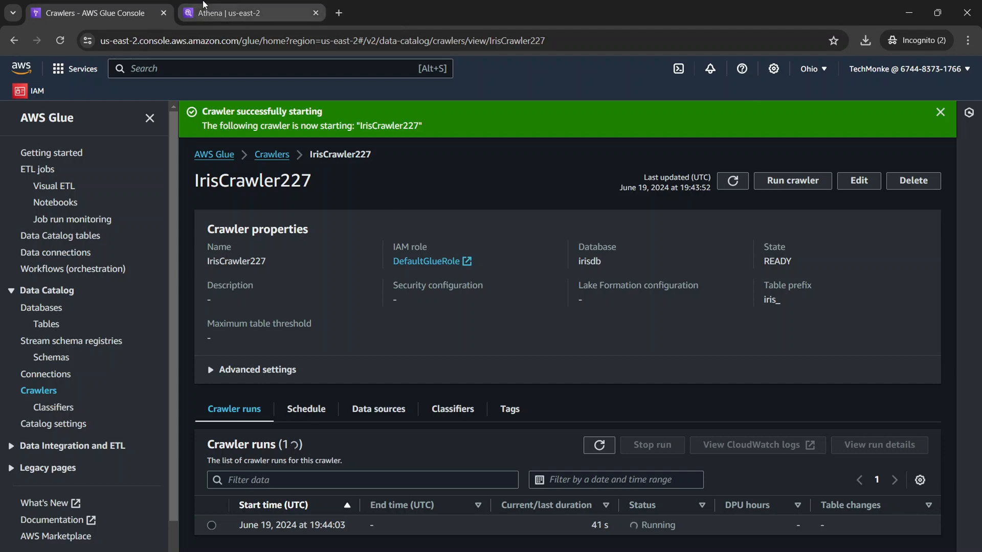
click(203, 4)
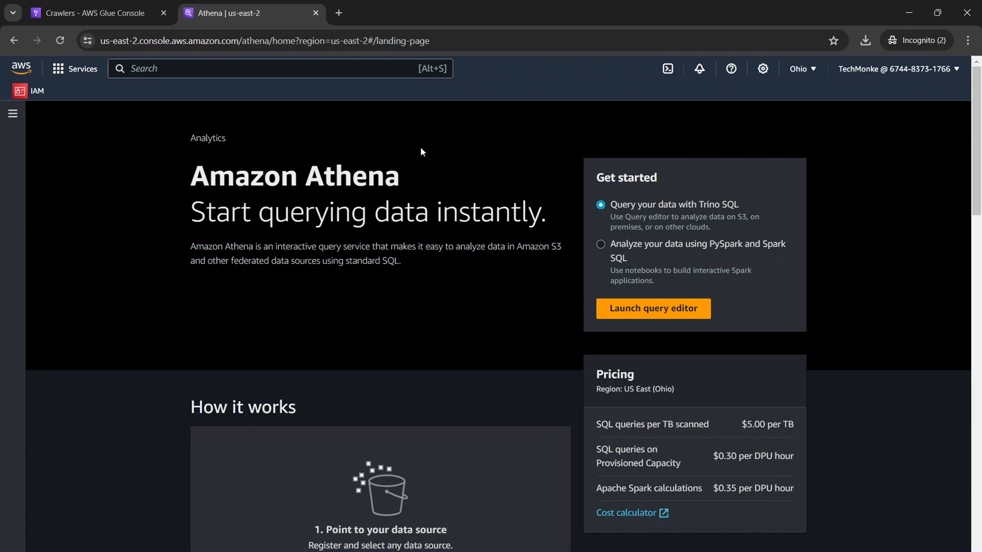
key(ctrl+shift+Tab)
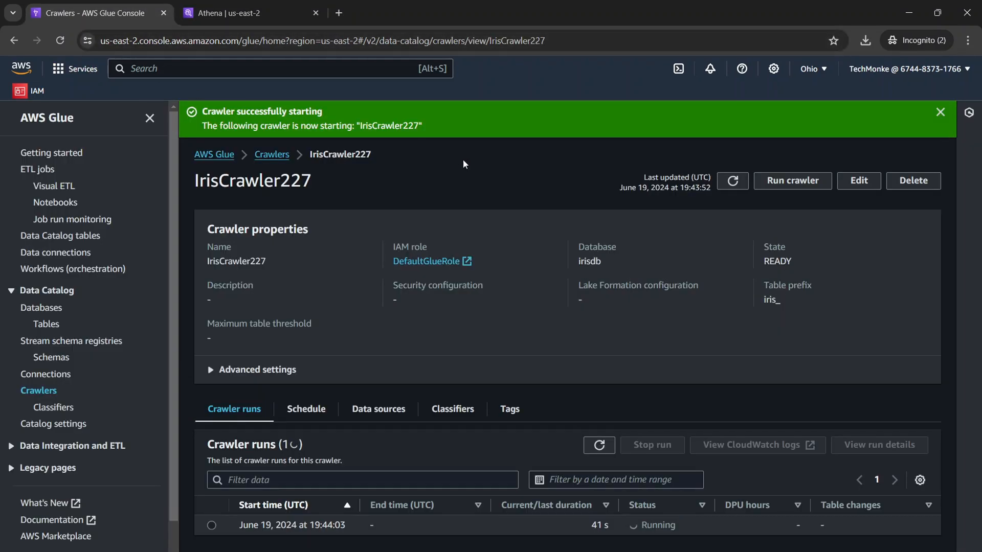
click(240, 14)
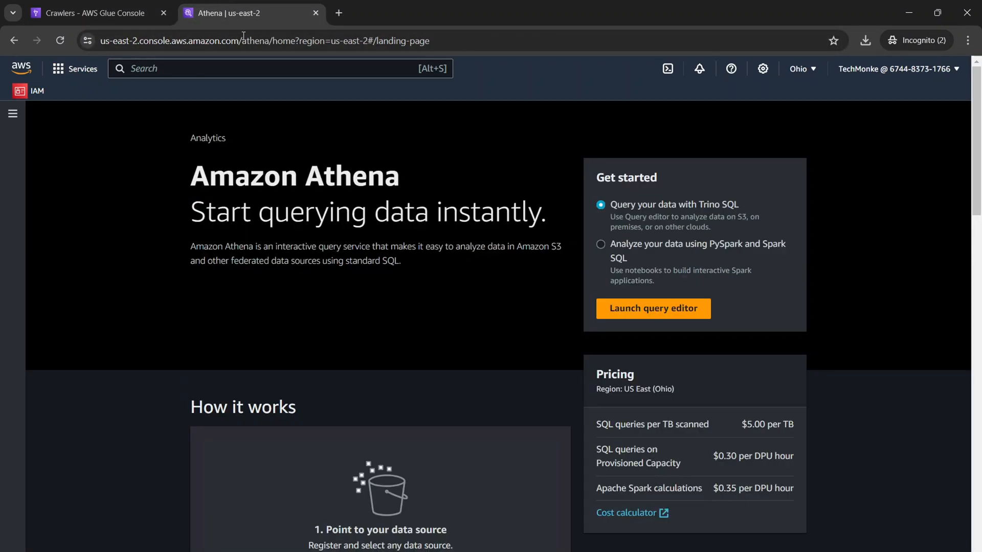
click(95, 12)
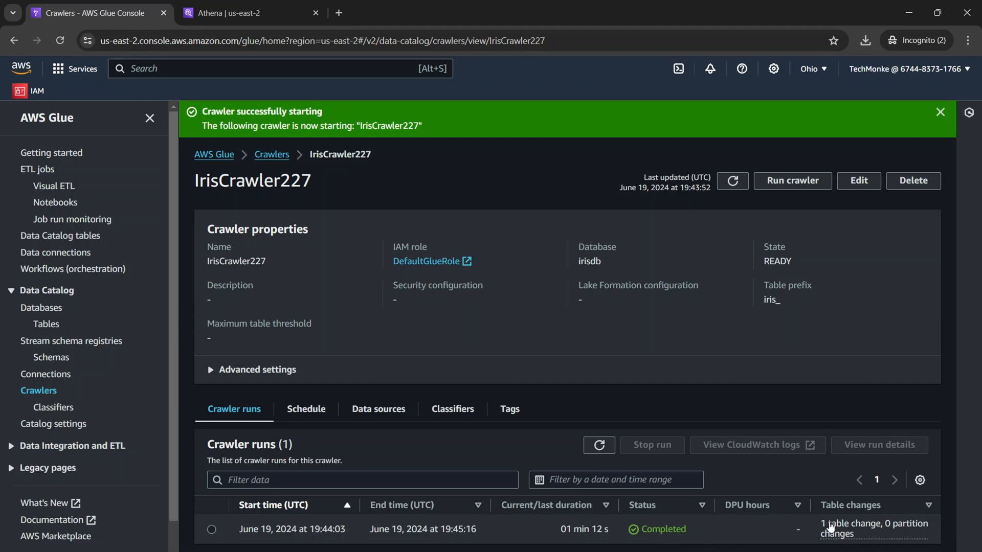
click(829, 528)
click(858, 546)
Open the irisdb database in the Data Catalog and view the details of its iris_csv table.
click(64, 308)
click(261, 272)
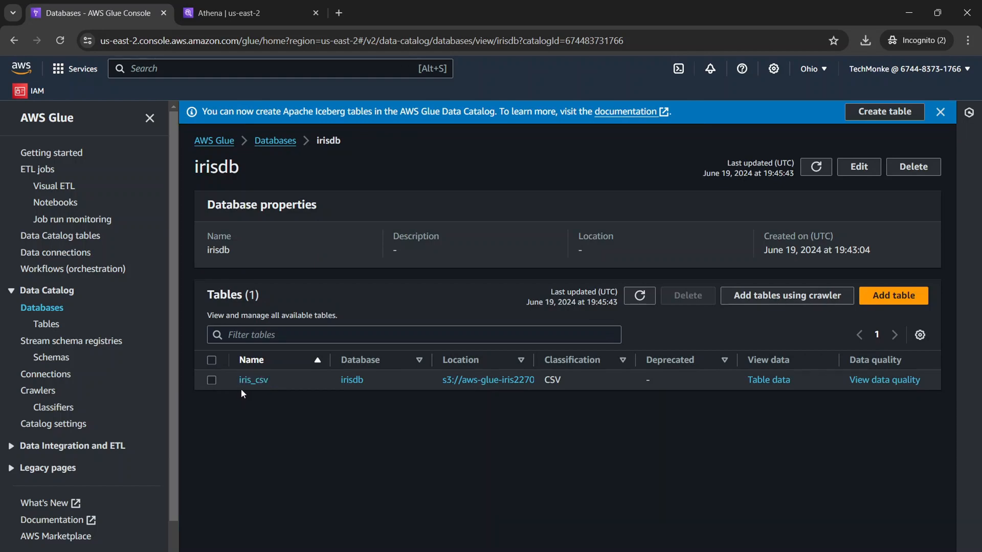
click(241, 389)
click(255, 381)
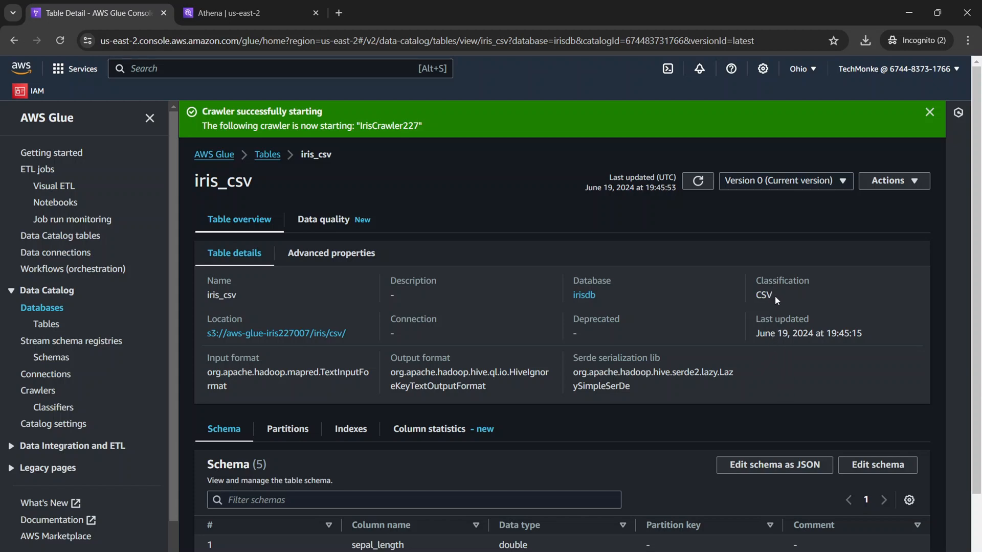
Examine the sepal_length and sepal_width columns and the detected data type in the iris_csv schema.
scroll(653, 396, down, 2)
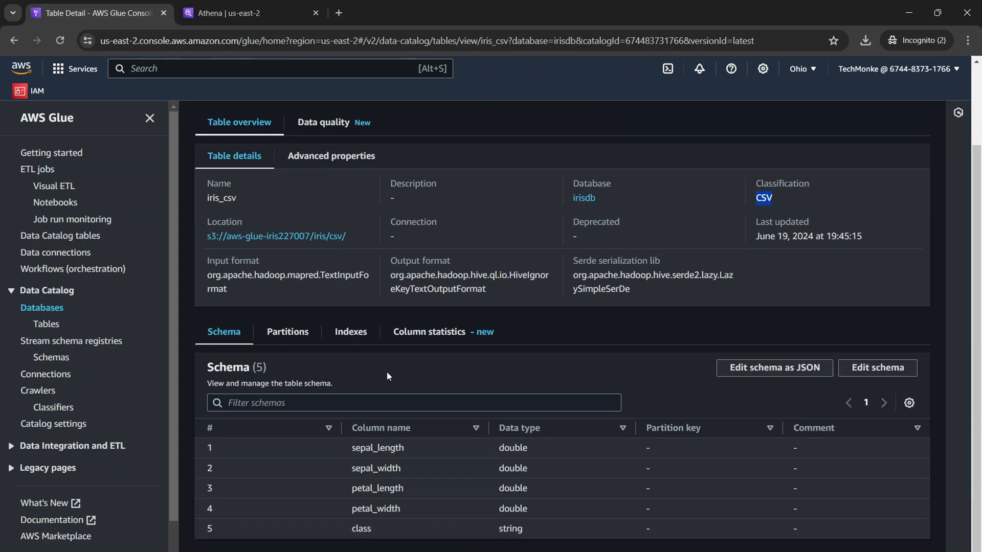
drag(345, 447, 421, 447)
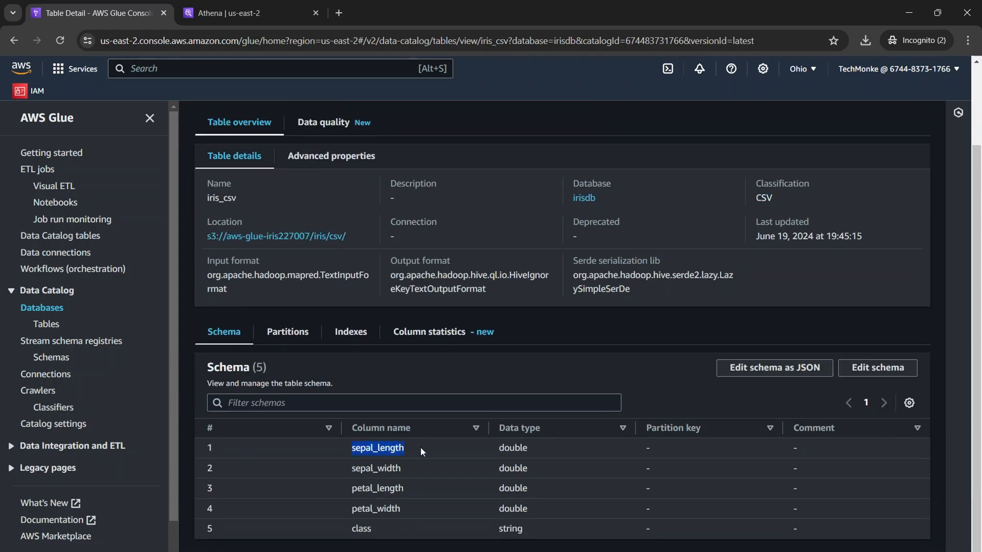
drag(338, 467, 422, 468)
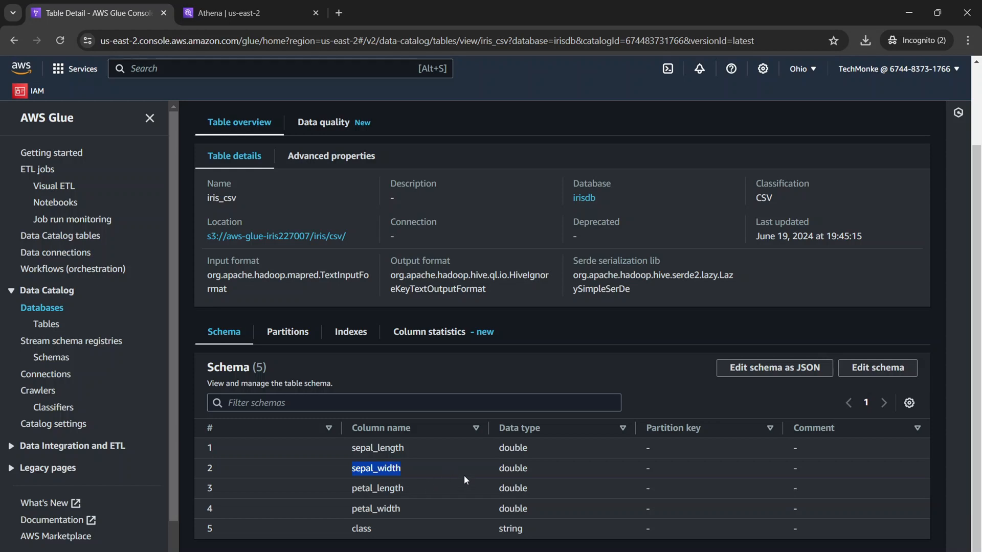
drag(500, 447, 541, 449)
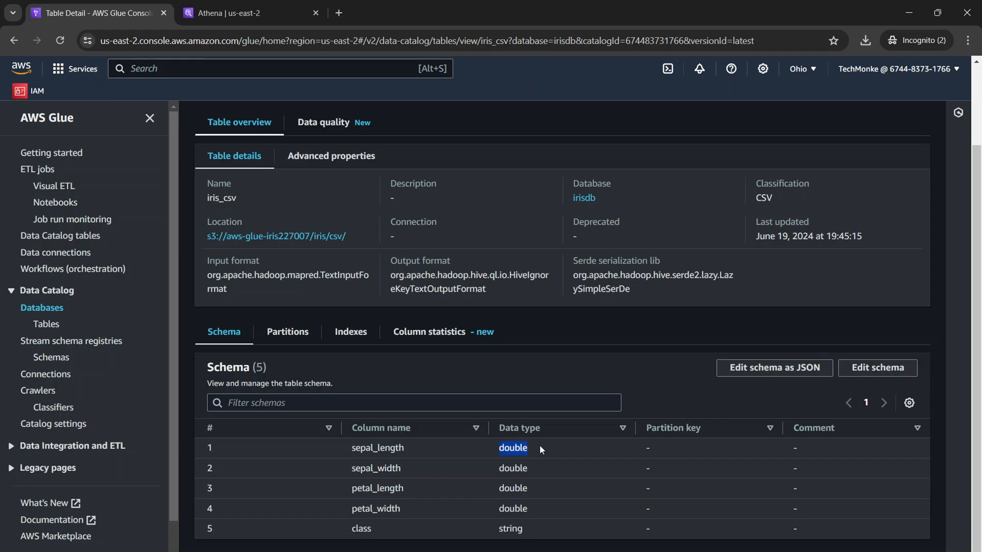
Switch to Excel to compare the first-row sepal and petal values in iris_all, and return to the Glue table.
key(alt+Tab)
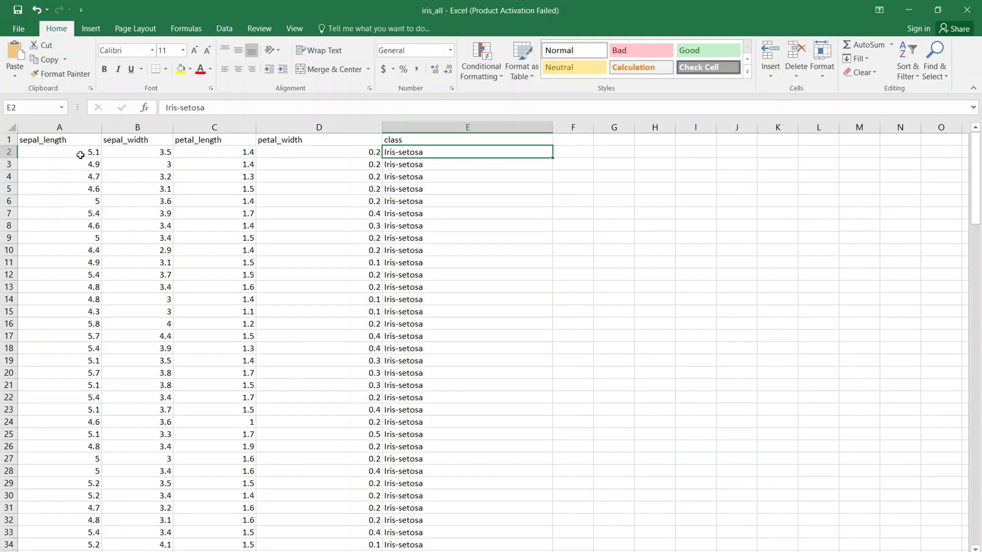
click(83, 152)
click(135, 152)
click(215, 151)
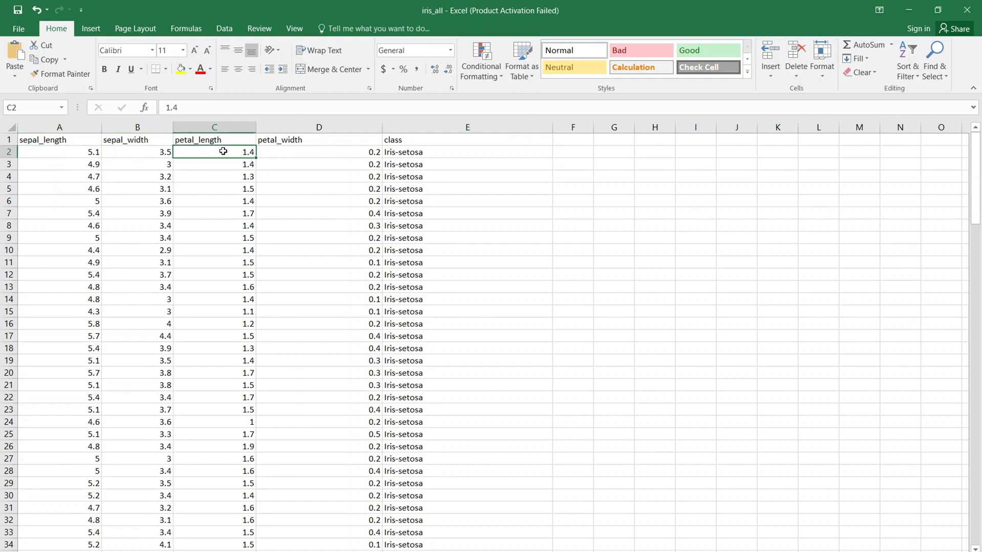
click(910, 6)
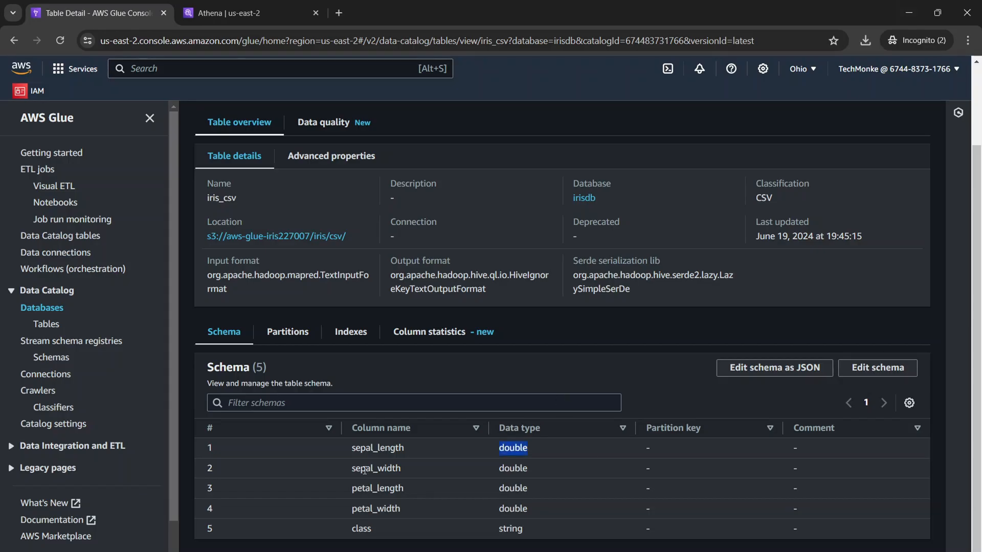
Examine the petal_length, petal_width and class columns and their data types in the iris_csv schema.
drag(352, 489, 404, 490)
drag(351, 509, 410, 508)
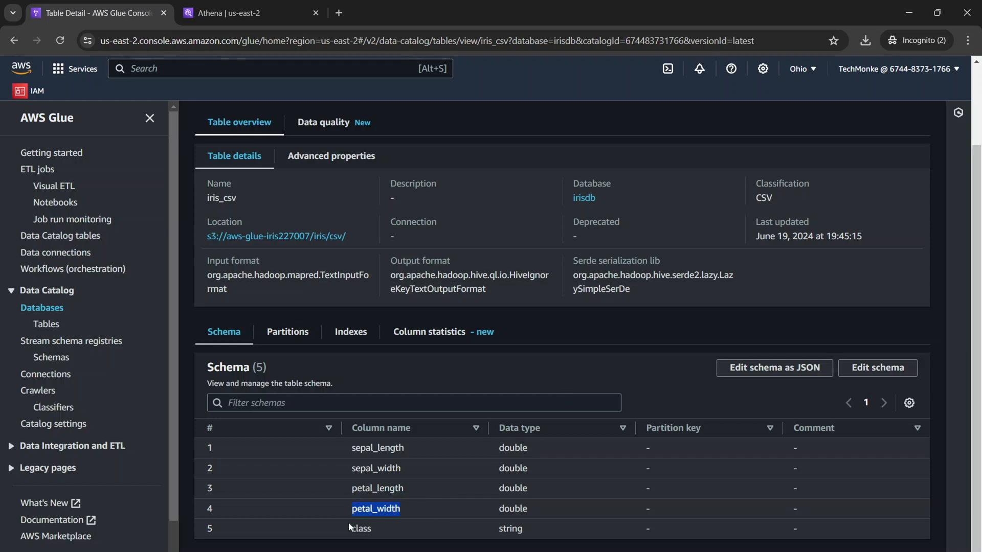
drag(349, 528, 372, 528)
drag(500, 529, 537, 507)
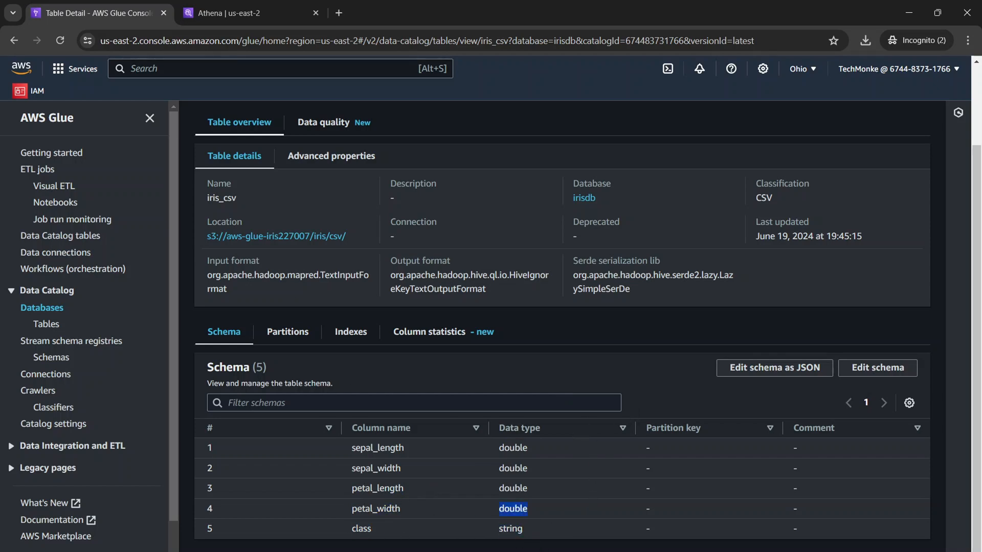
View the partitions, indexes and column statistics of the iris_csv table.
click(296, 335)
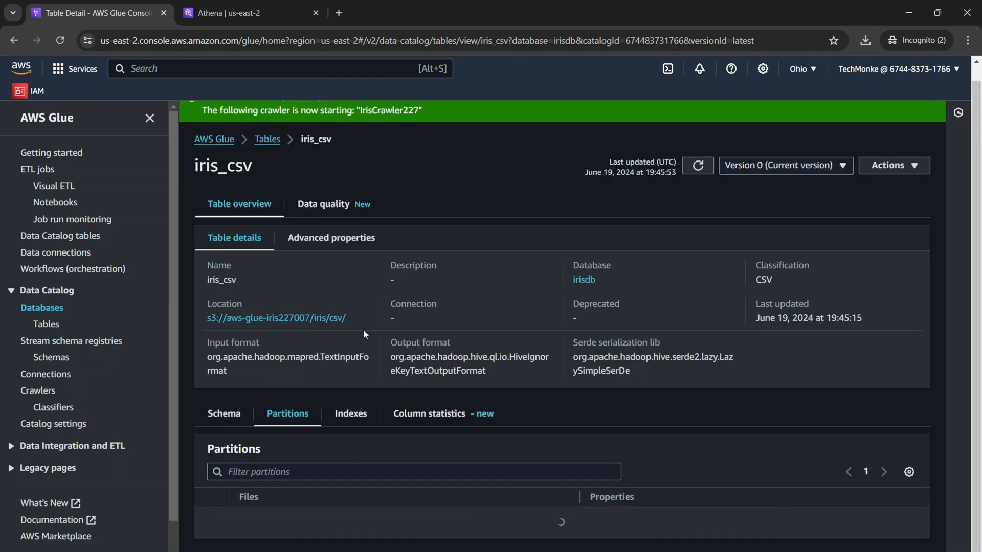
click(350, 429)
click(442, 432)
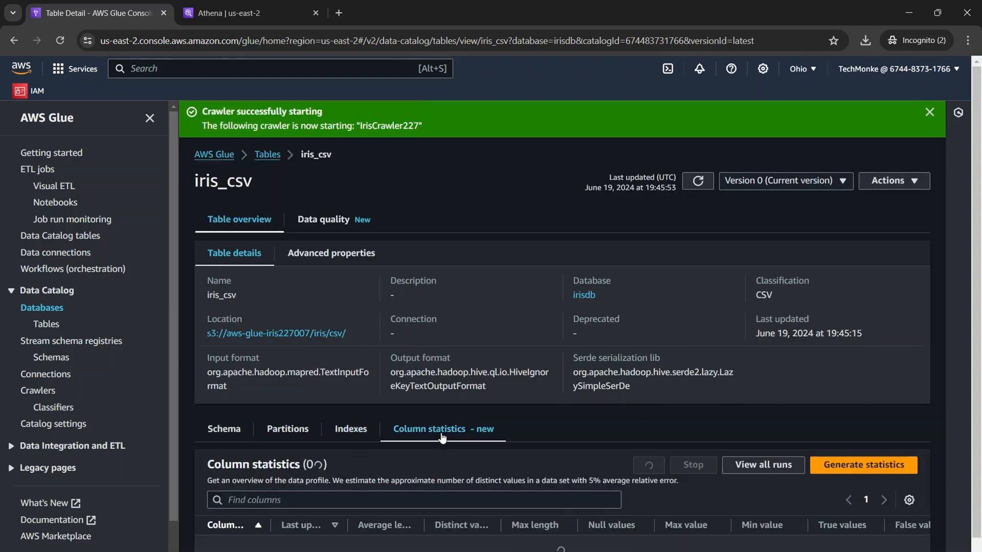
Review the schema of the iris_csv table with its column names and data types.
click(224, 428)
scroll(425, 381, down, 2)
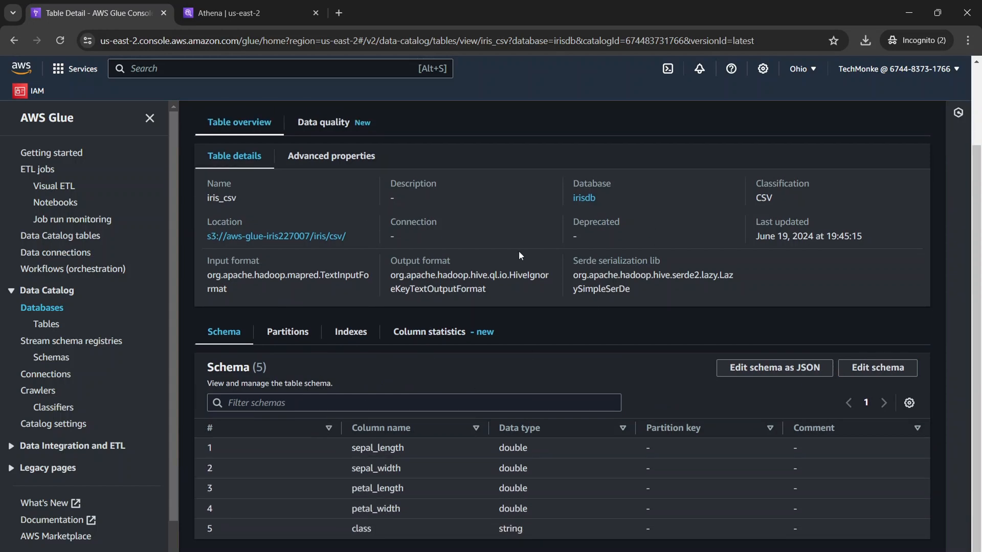
scroll(362, 387, up, 2)
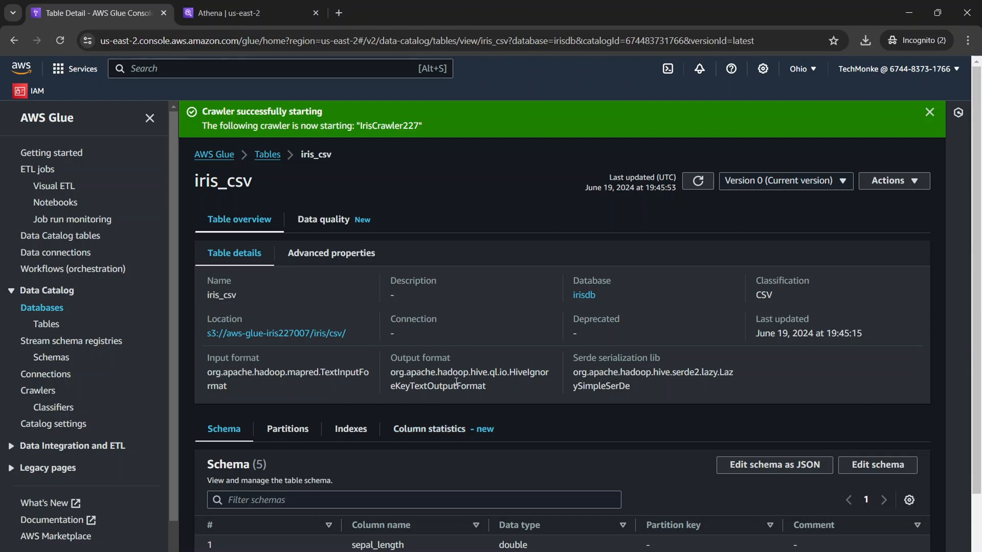
Switch to Athena and launch the query editor for querying data with Trino SQL.
key(ctrl+Tab)
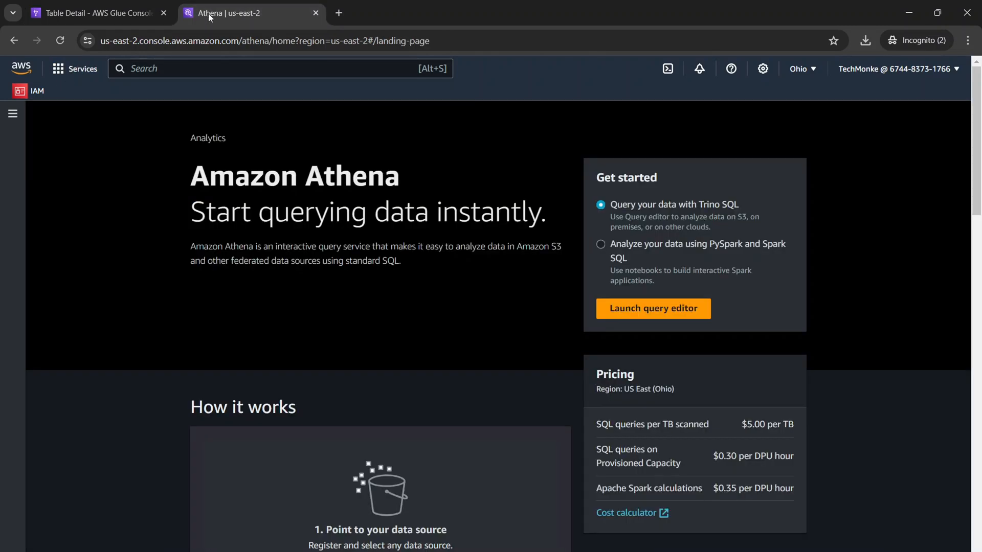
click(123, 14)
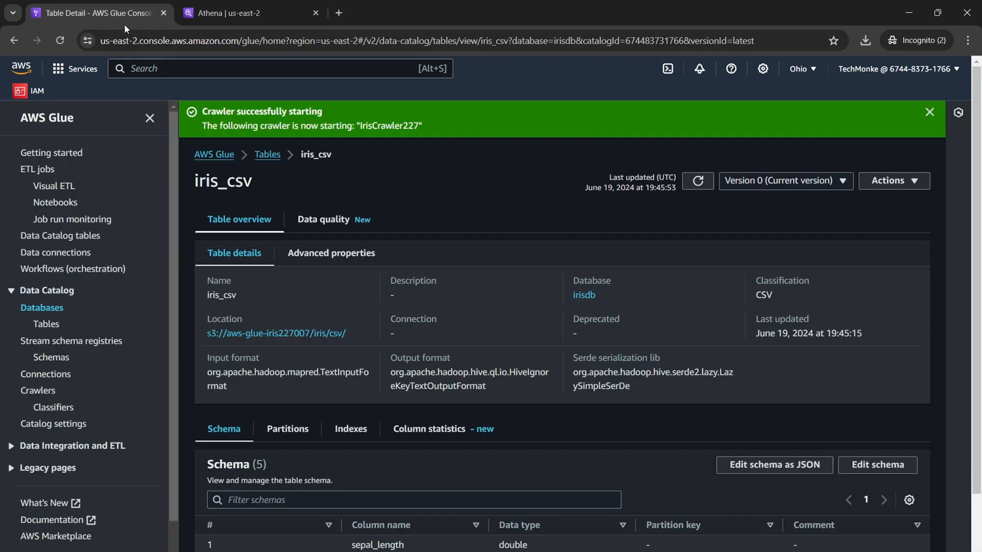
click(250, 17)
click(674, 308)
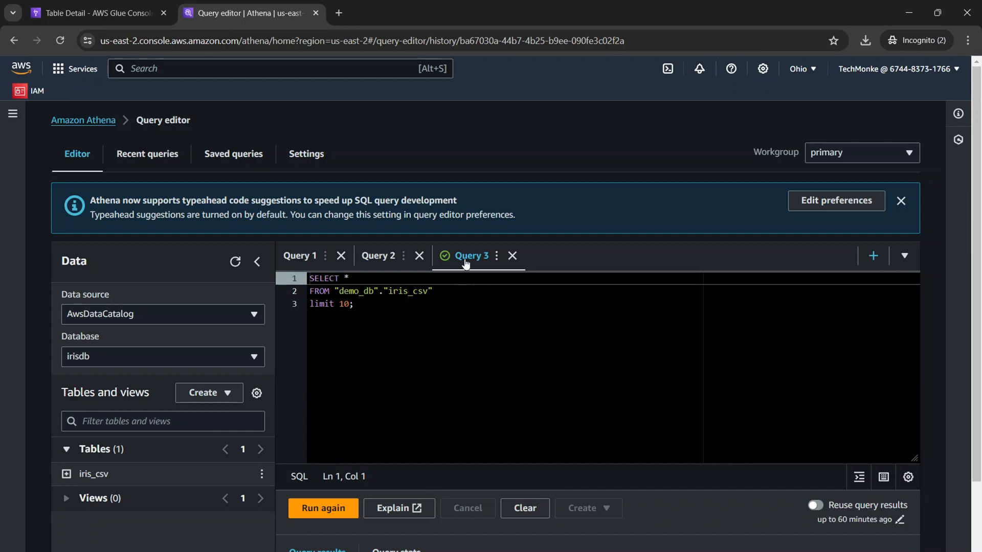
Close Query 3 and Query 2 in the query editor, keeping only the empty Query 1.
click(512, 256)
key(Return)
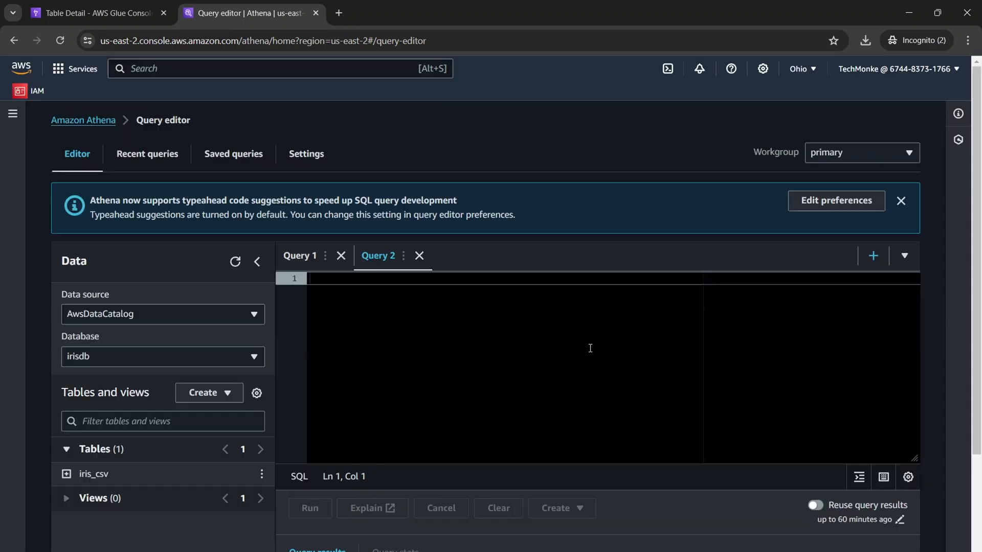
click(420, 256)
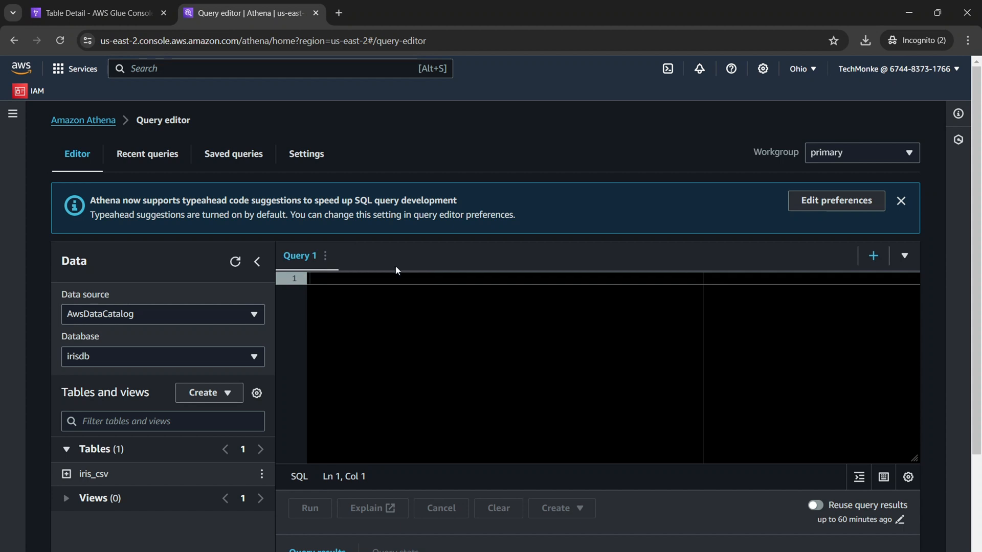
scroll(286, 383, down, 3)
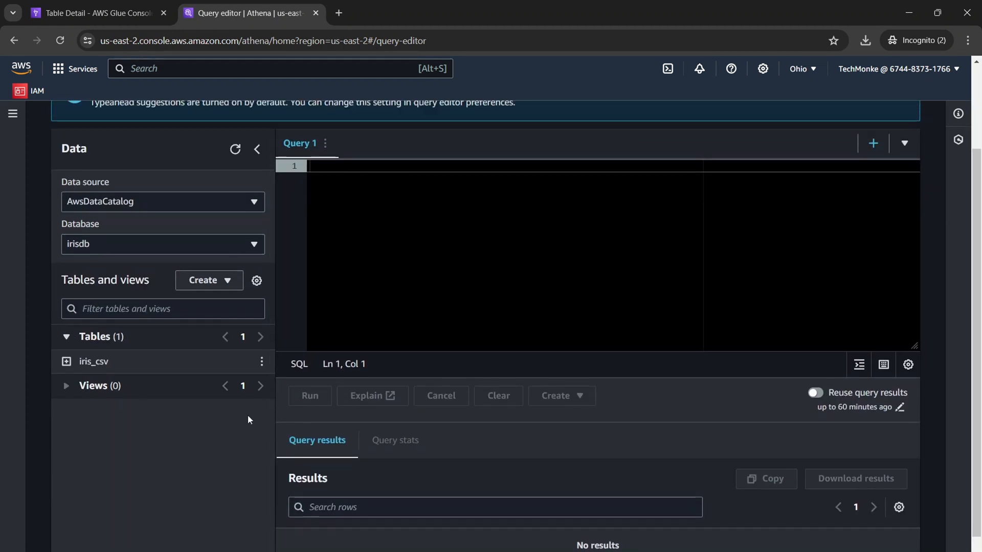
scroll(248, 415, up, 3)
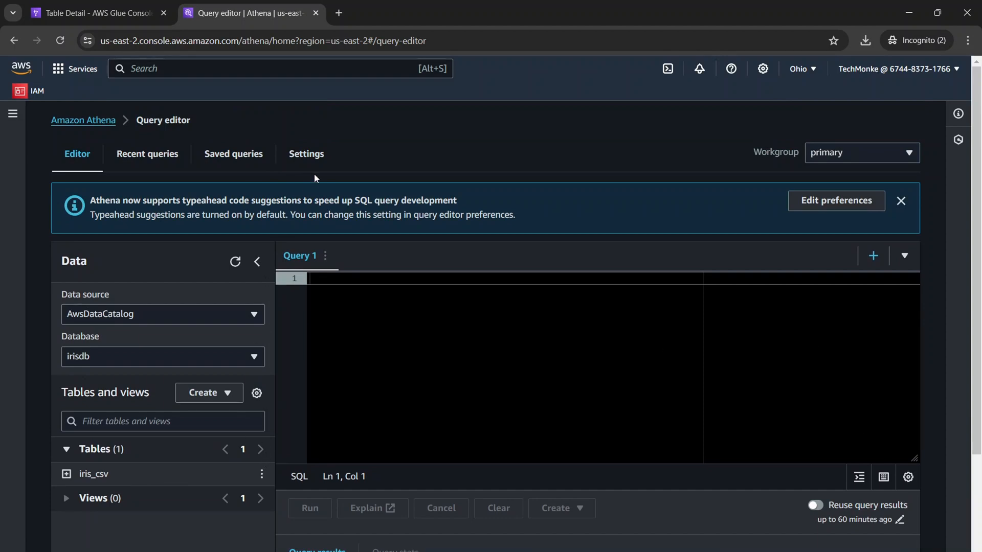
Open the query editor's settings and examine the configured query result location.
click(300, 162)
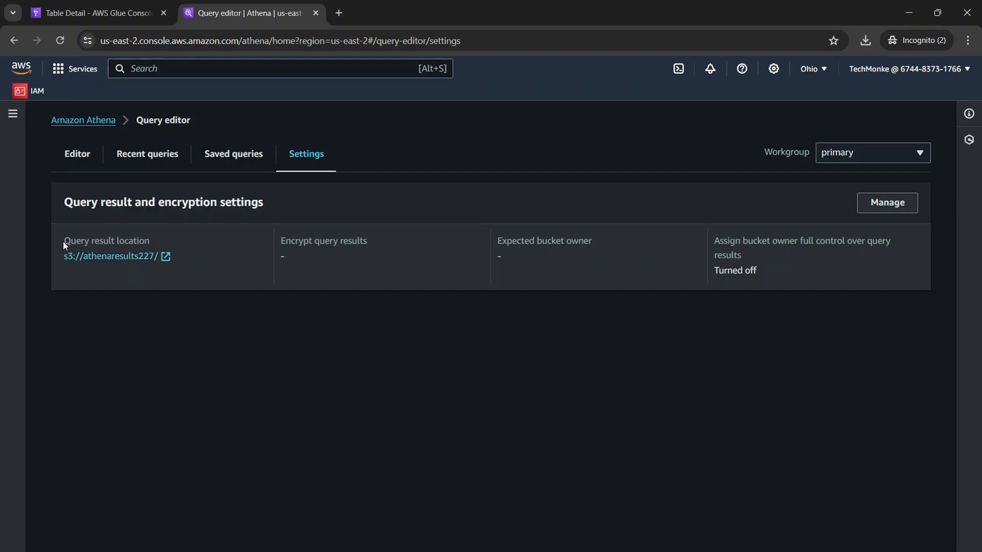
drag(63, 242, 284, 262)
click(196, 242)
drag(157, 244, 5, 246)
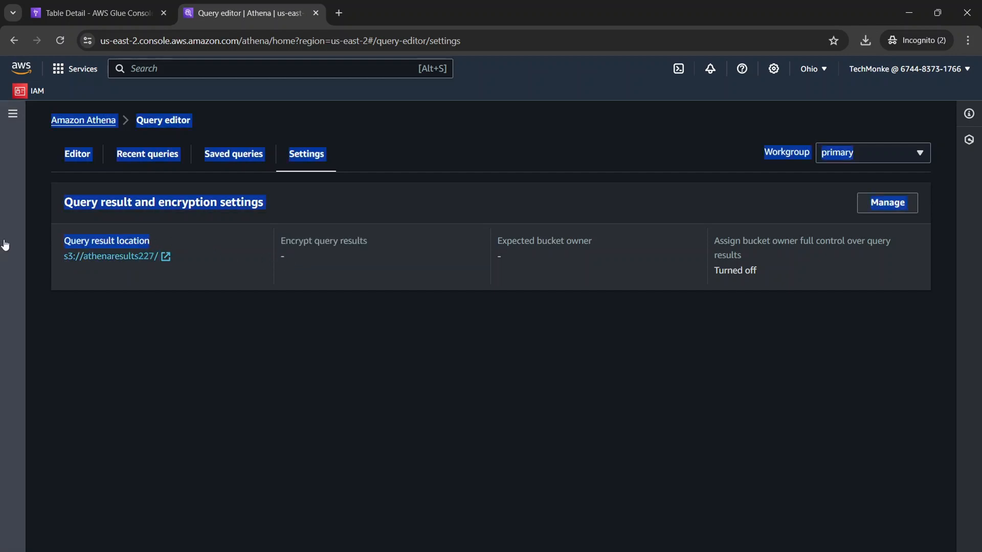
click(311, 244)
Open the query result settings for editing, review the location requirements and clear the stored S3 location.
click(886, 207)
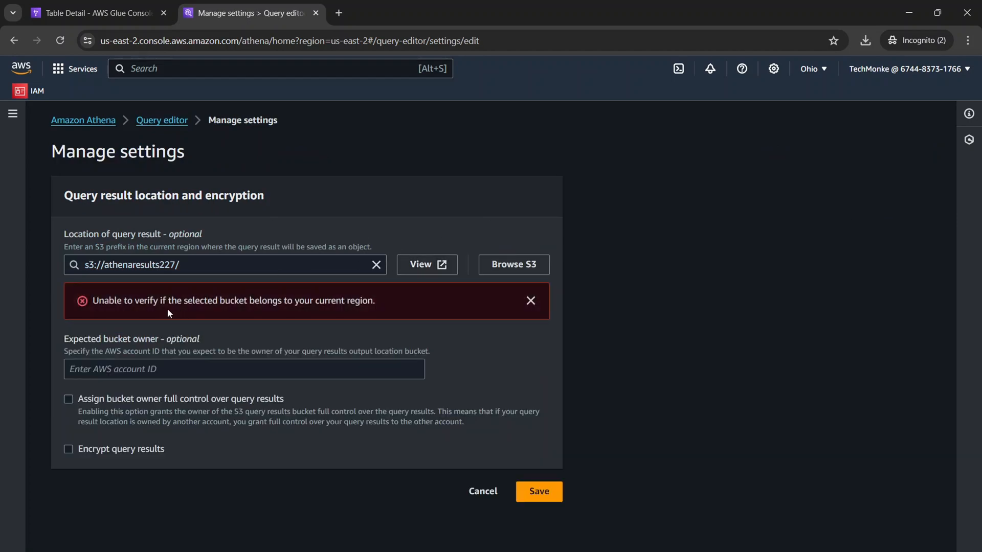
drag(379, 303, 56, 300)
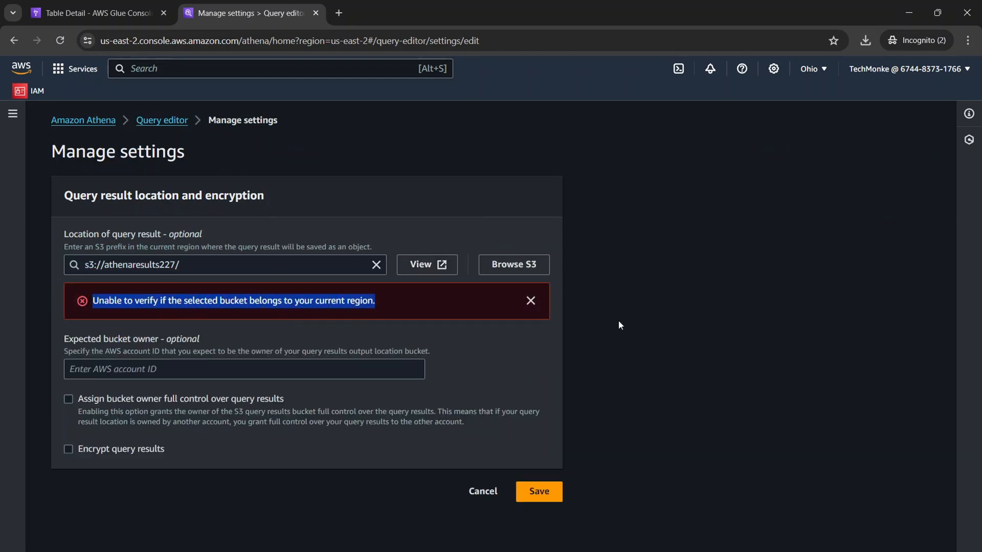
right_click(81, 75)
click(60, 84)
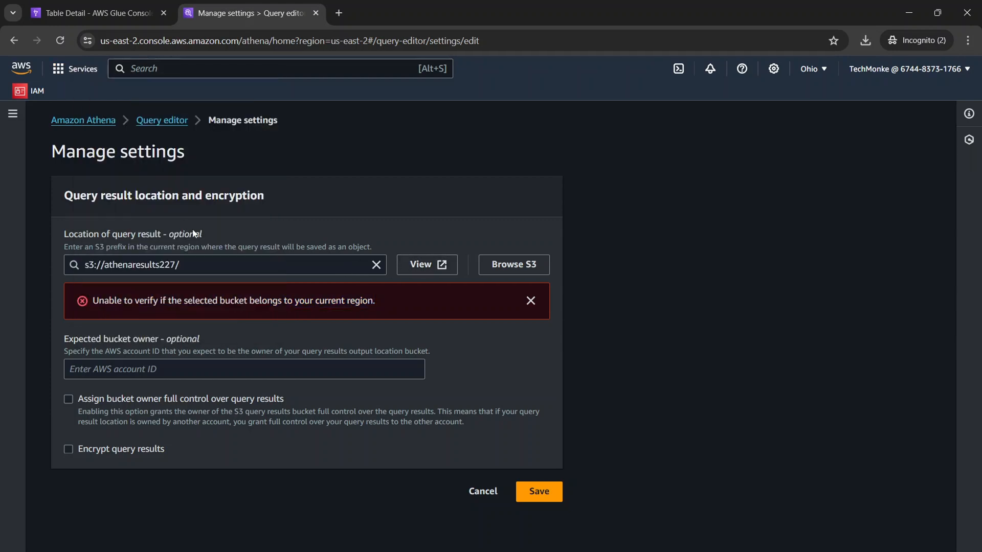
drag(211, 244, 65, 231)
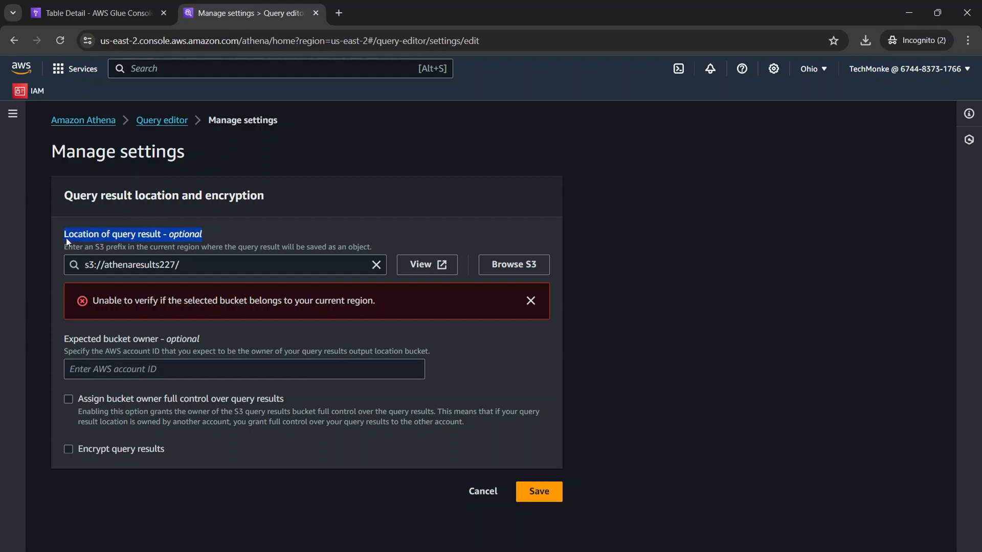
drag(65, 236, 159, 237)
drag(376, 246, 63, 241)
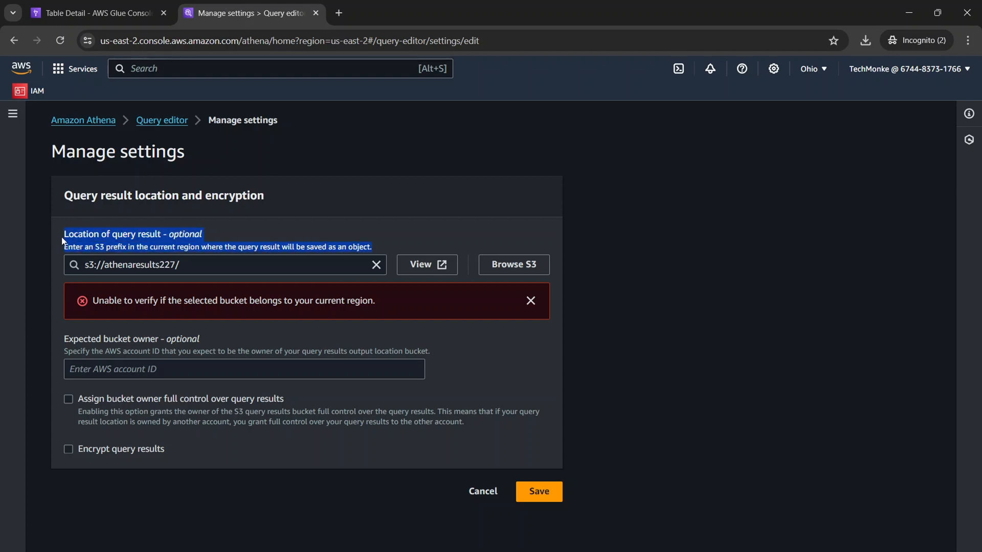
click(312, 222)
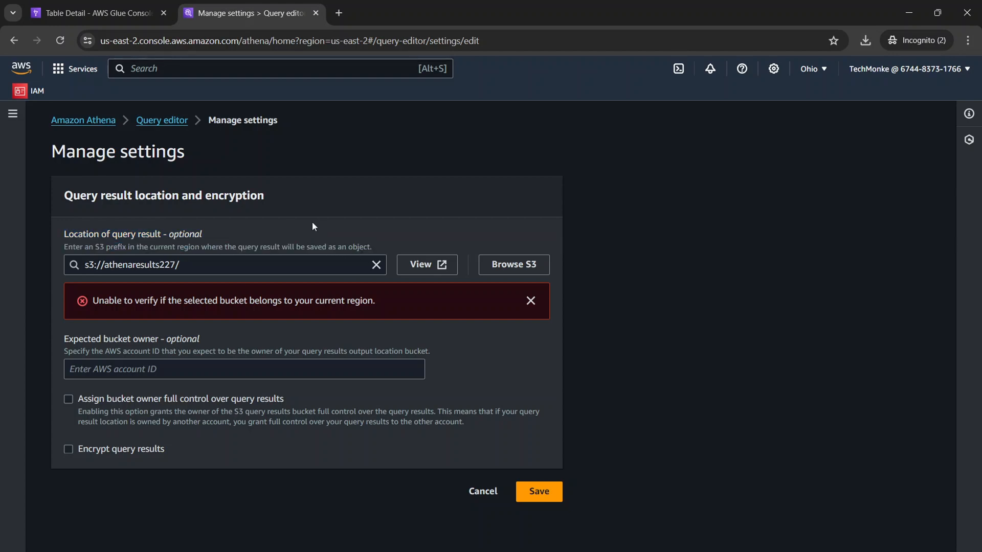
click(375, 265)
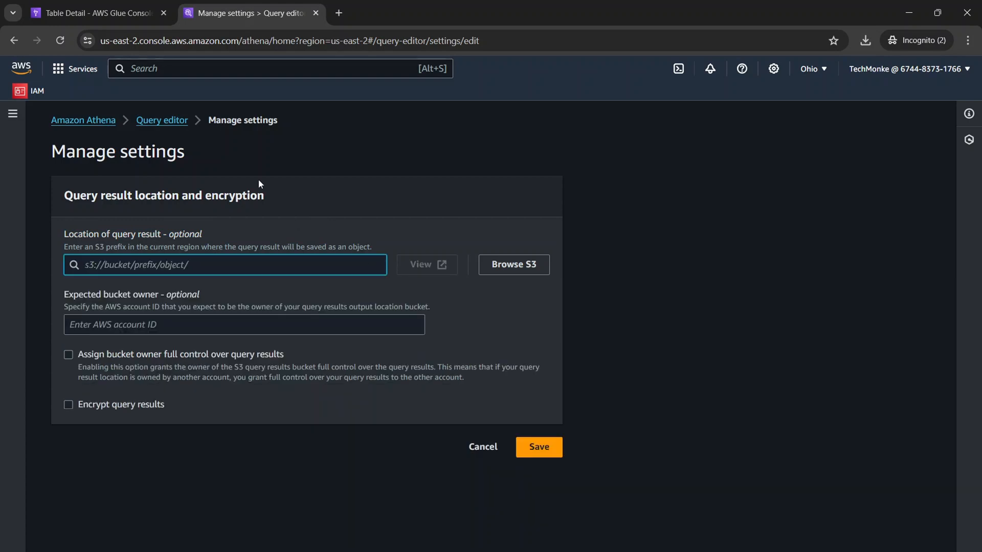
Open the AWS console home in a separate browser tab and go to the S3 bucket list.
right_click(73, 74)
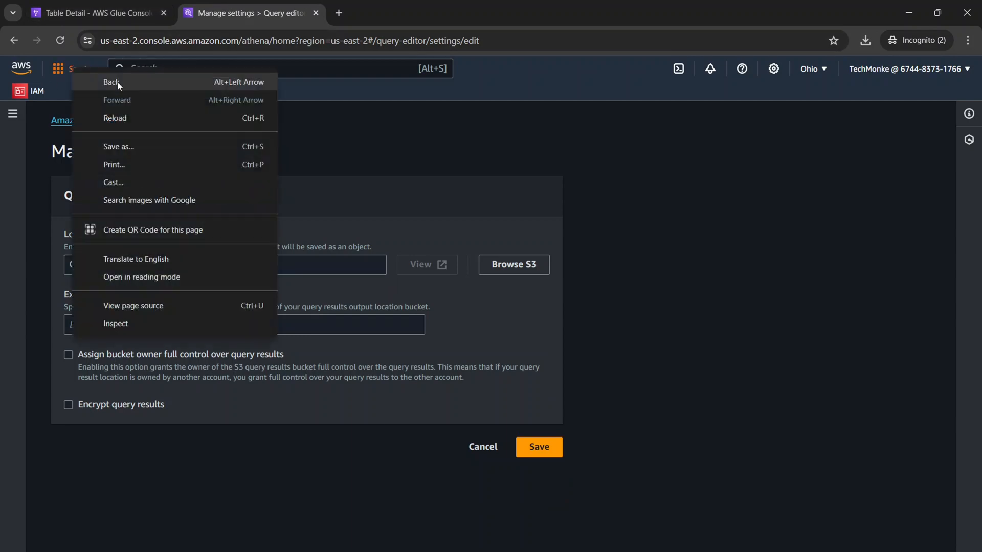
click(31, 67)
middle_click(21, 67)
click(403, 11)
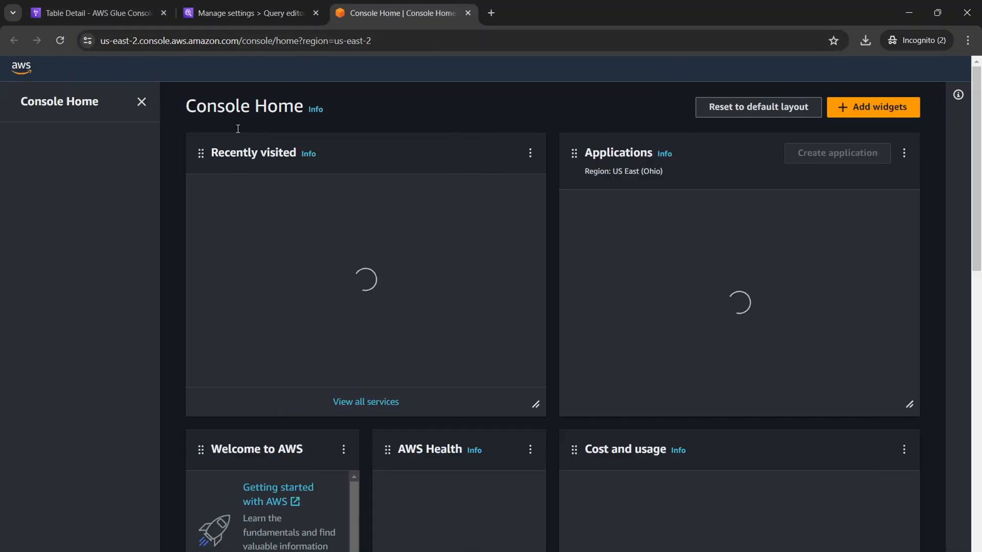
click(117, 264)
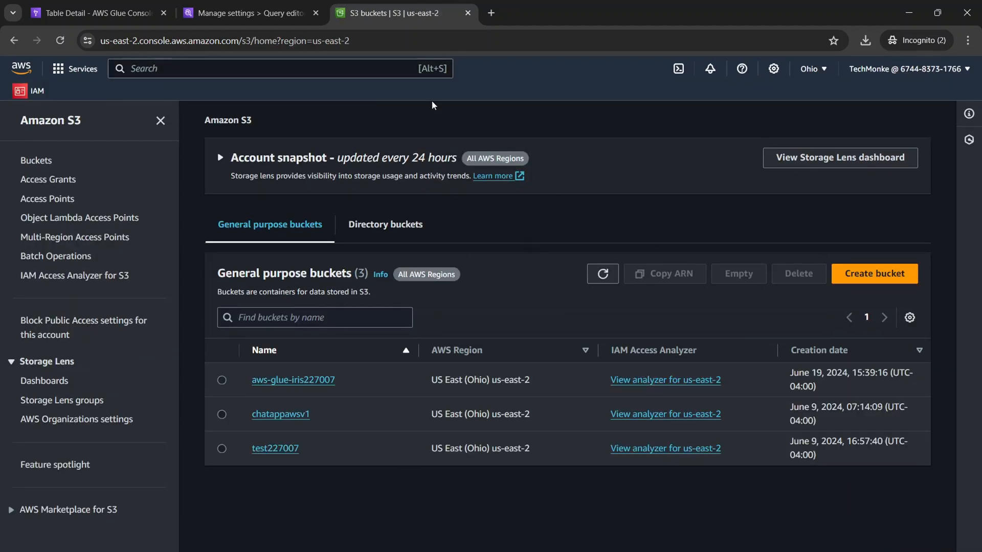
Try to create an S3 bucket named AthenaResults227007 in US East (Ohio) with the default settings.
click(871, 275)
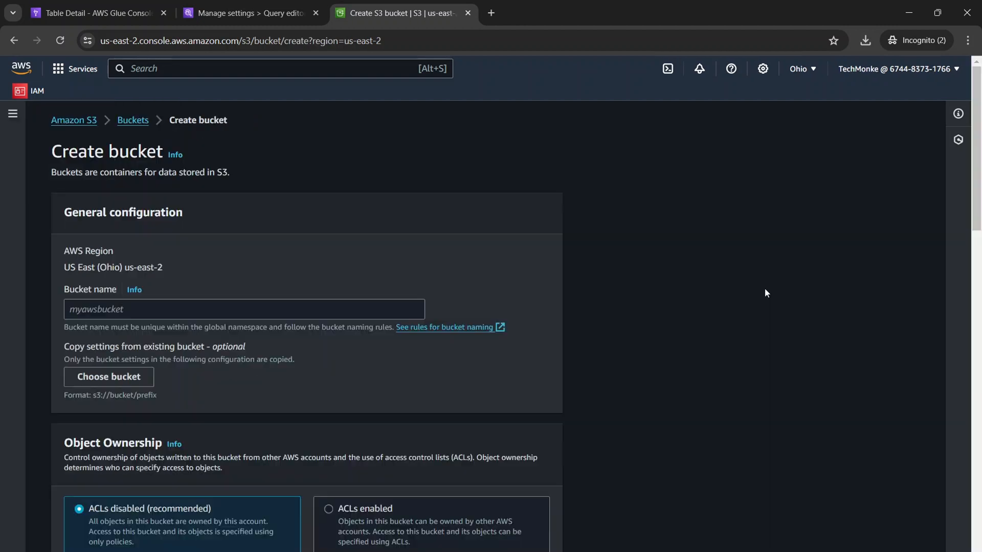
click(287, 306)
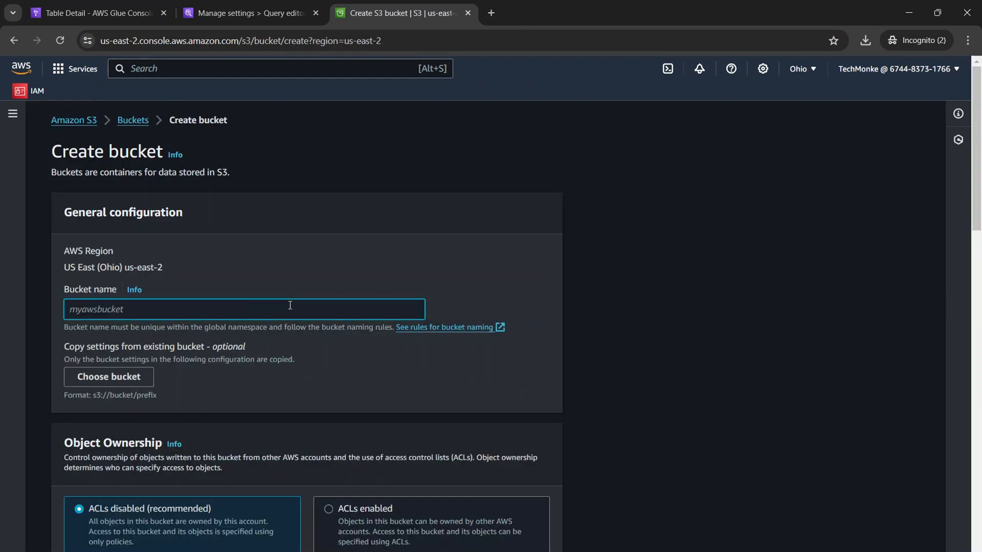
text(Athena)
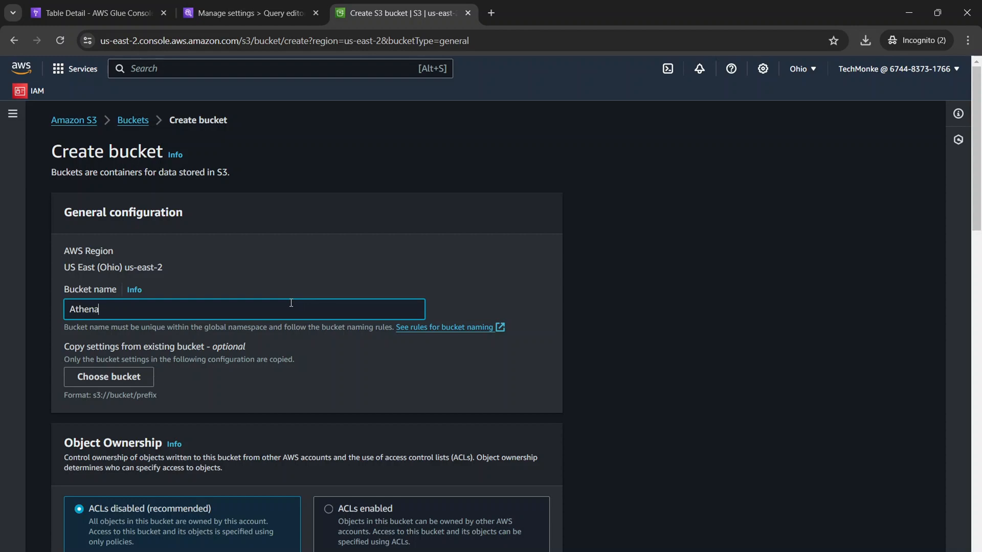
text(Results227007)
scroll(291, 302, down, 15)
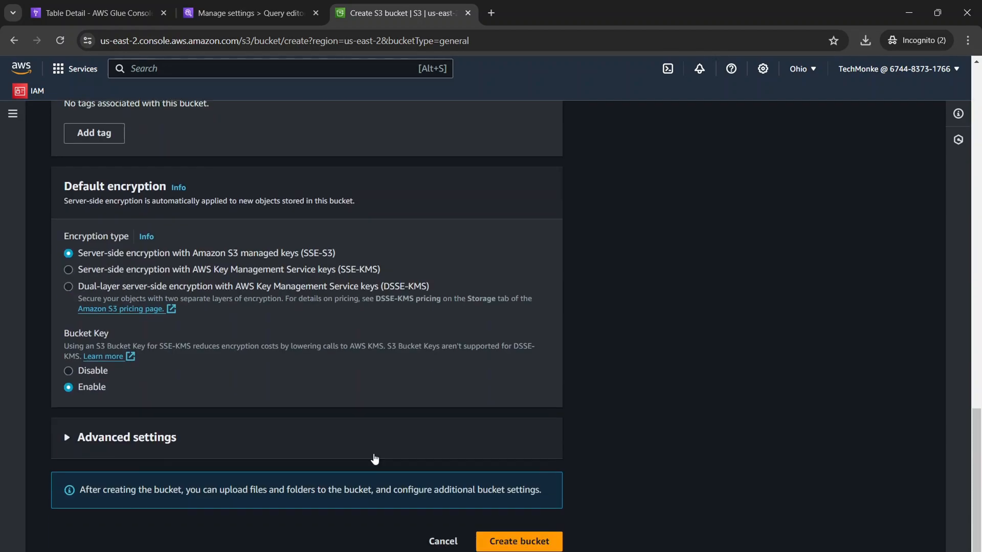
click(547, 542)
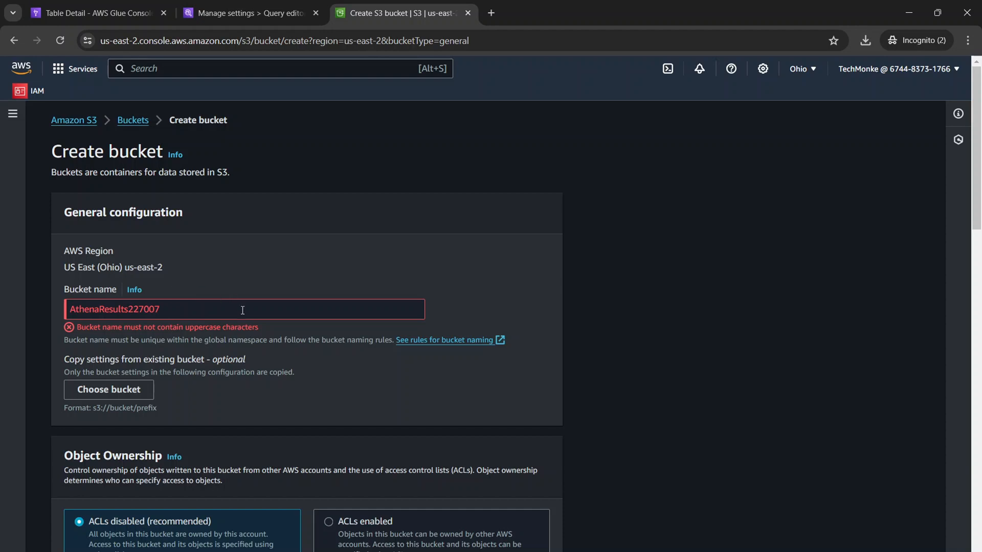
Change the bucket name to lowercase athenaresults227007 and create the bucket with the default settings.
click(109, 310)
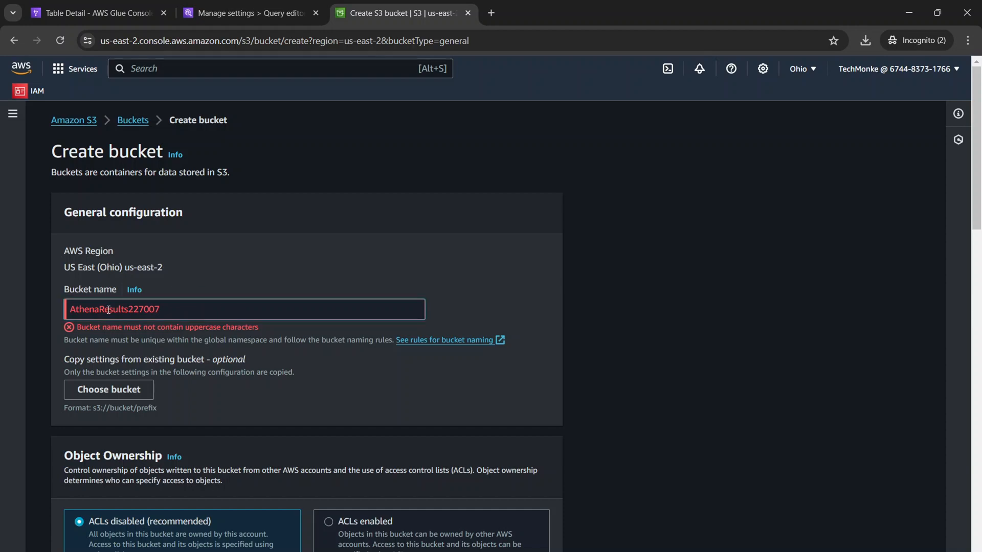
key(BackSpace)
text(r)
key(BackSpace)
text(a)
scroll(467, 482, down, 20)
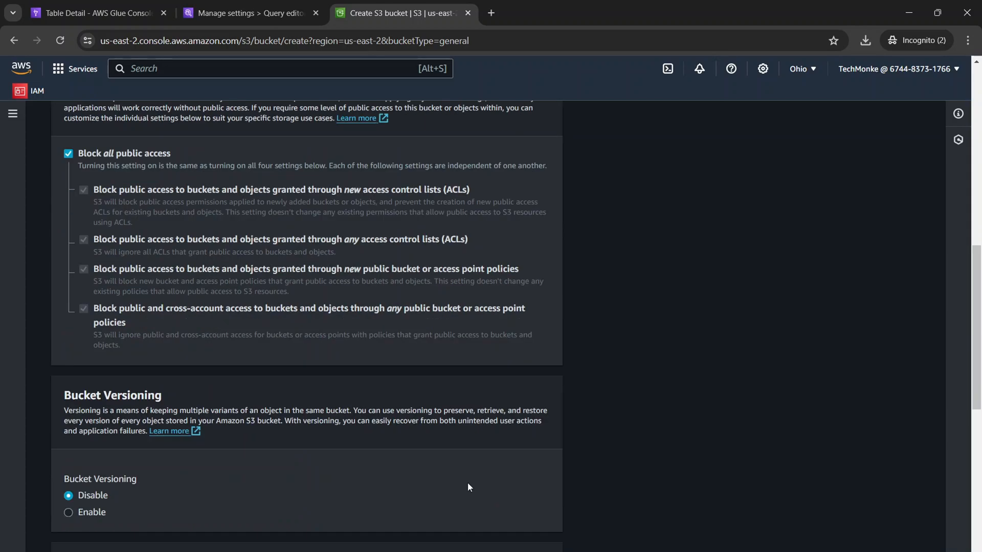
click(547, 538)
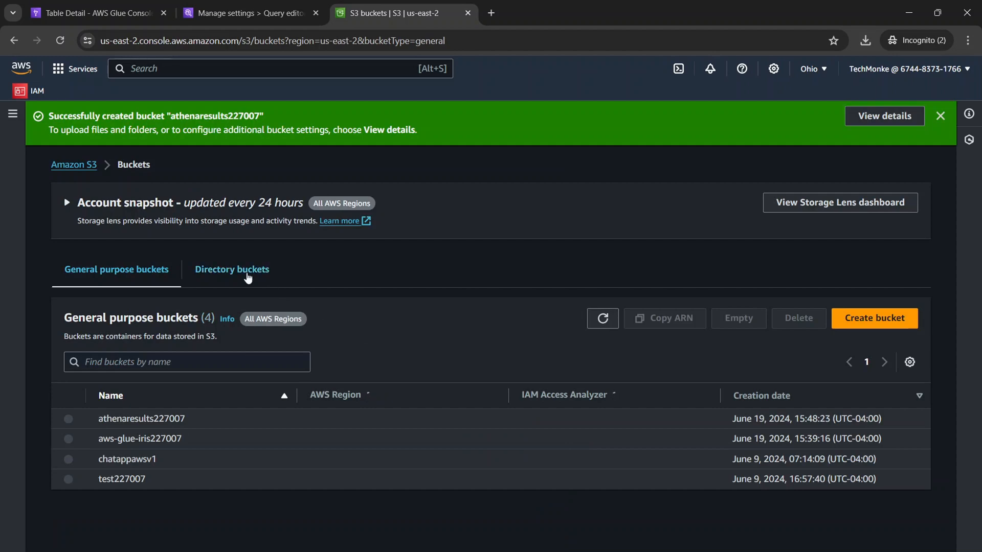
Return to Athena, choose the athenaresults227007 bucket as the query result location and save the settings.
click(245, 13)
click(513, 266)
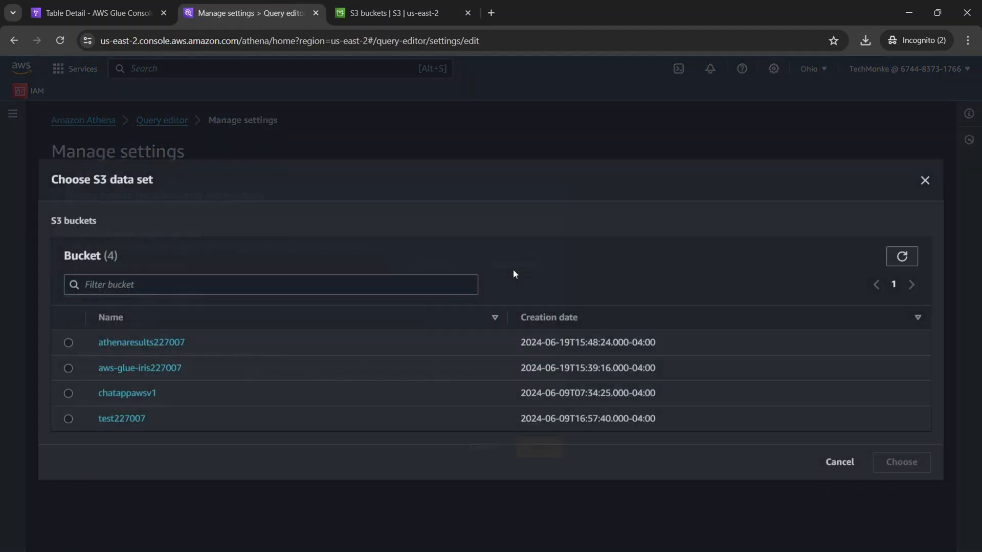
click(69, 342)
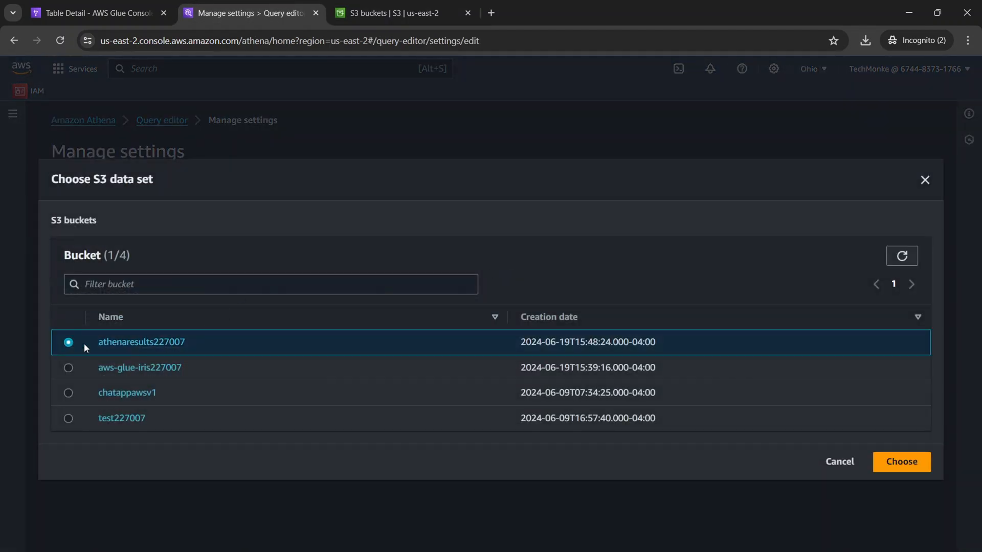
click(892, 461)
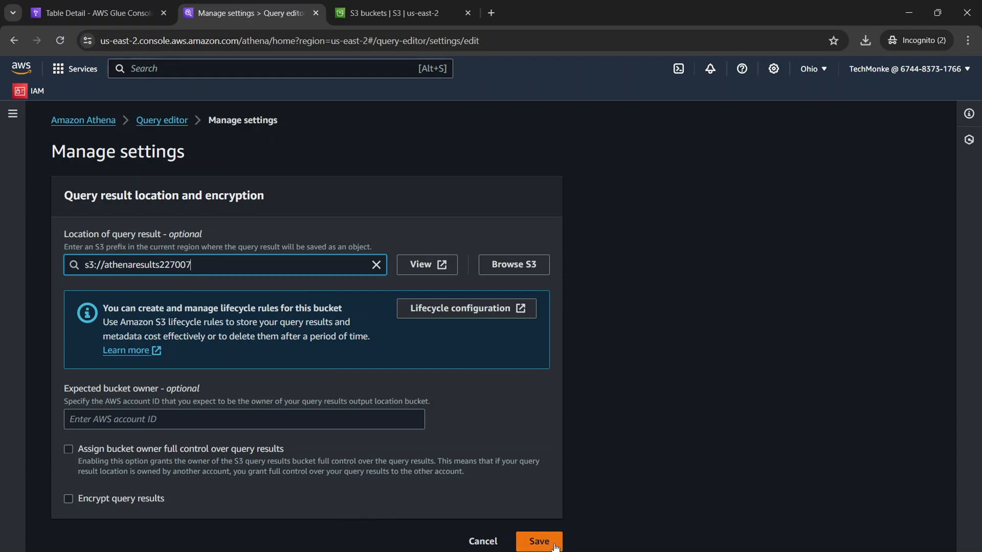
click(539, 541)
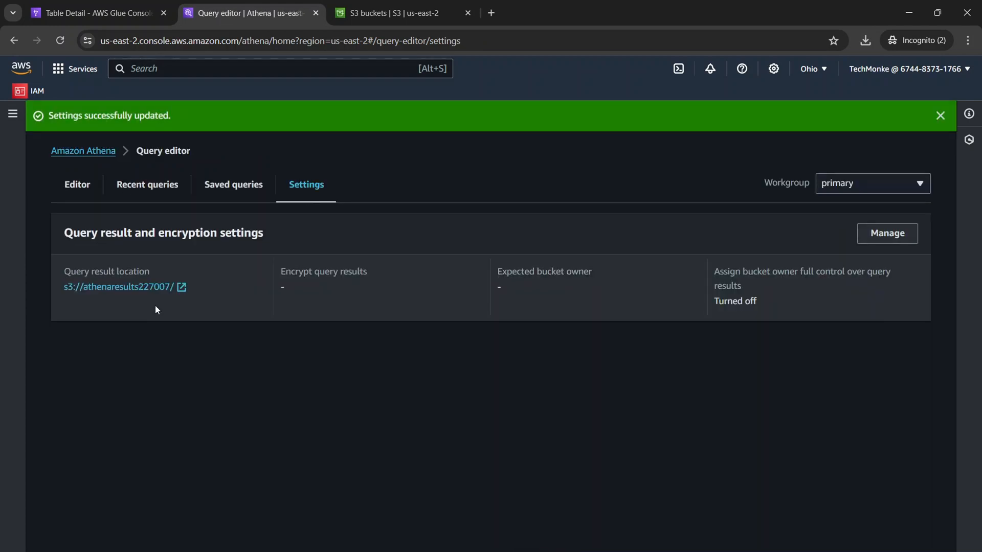
Check the saved query result location and return to the query editor with the irisdb tables.
drag(201, 291, 53, 288)
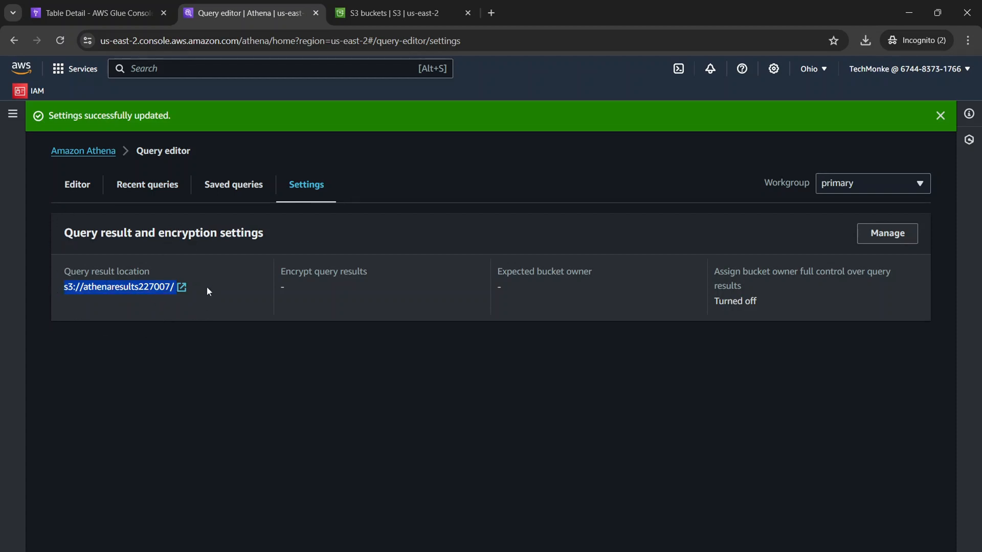
drag(208, 292, 53, 296)
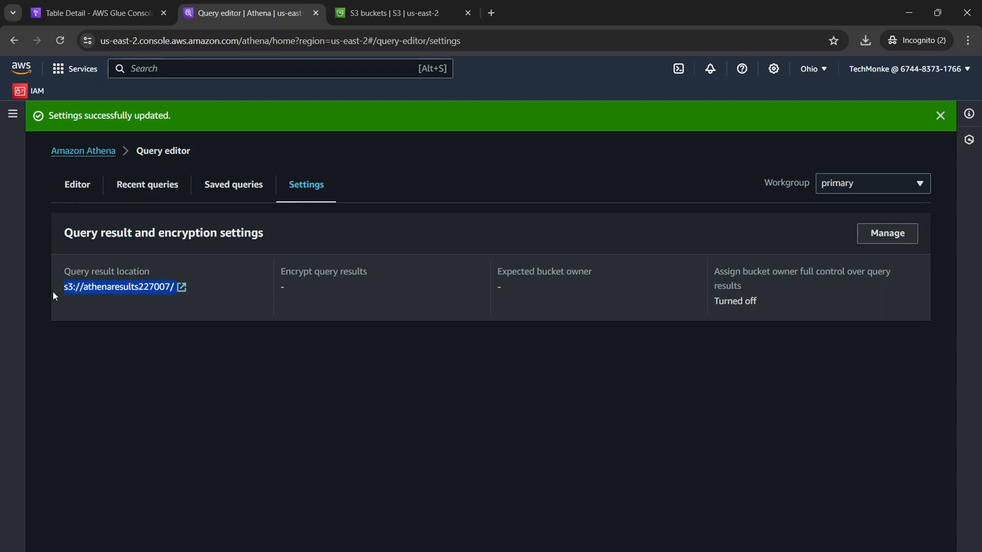
click(82, 183)
scroll(238, 320, down, 2)
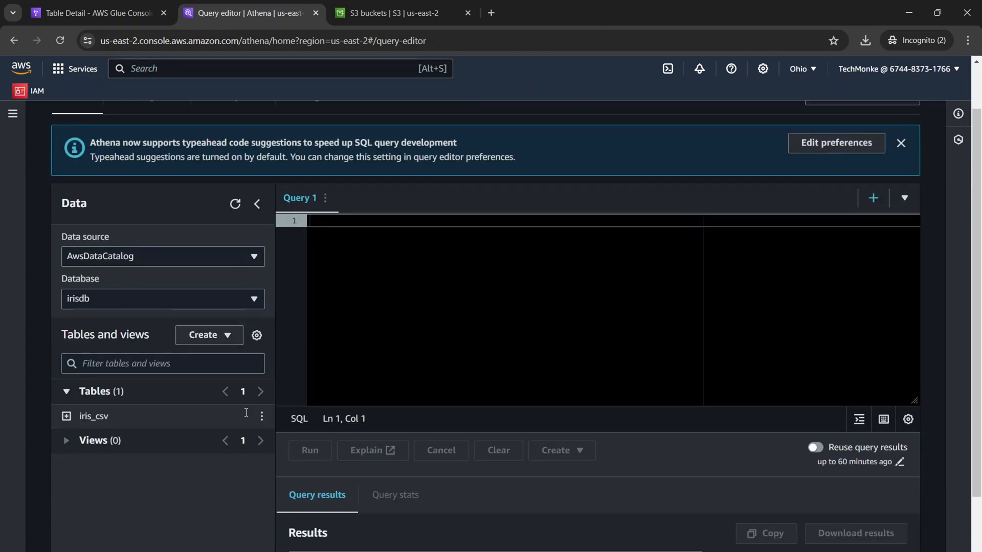
Keep AwsDataCatalog as the data source with the irisdb database, and expand the iris_csv table to list its columns.
scroll(153, 266, up, 1)
click(205, 251)
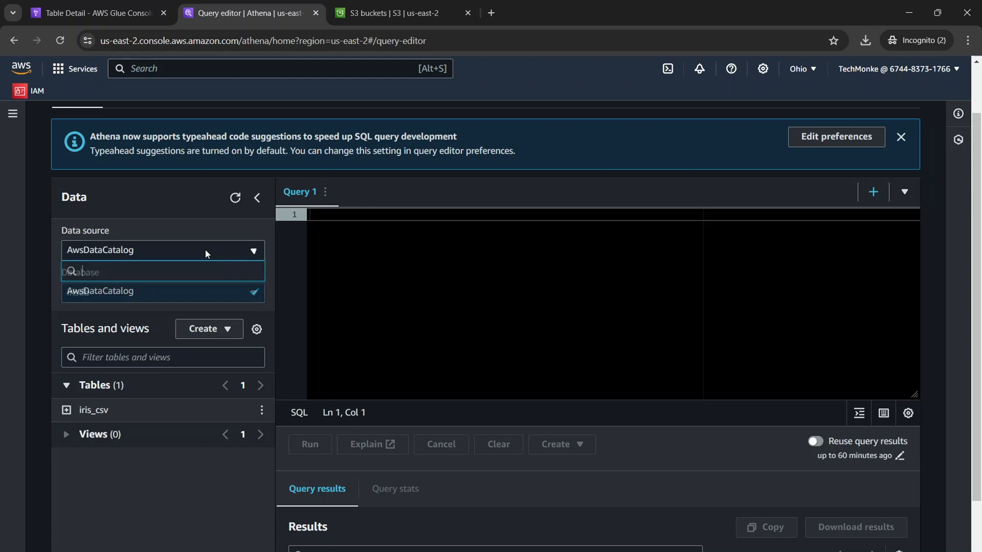
click(176, 291)
click(210, 289)
click(145, 340)
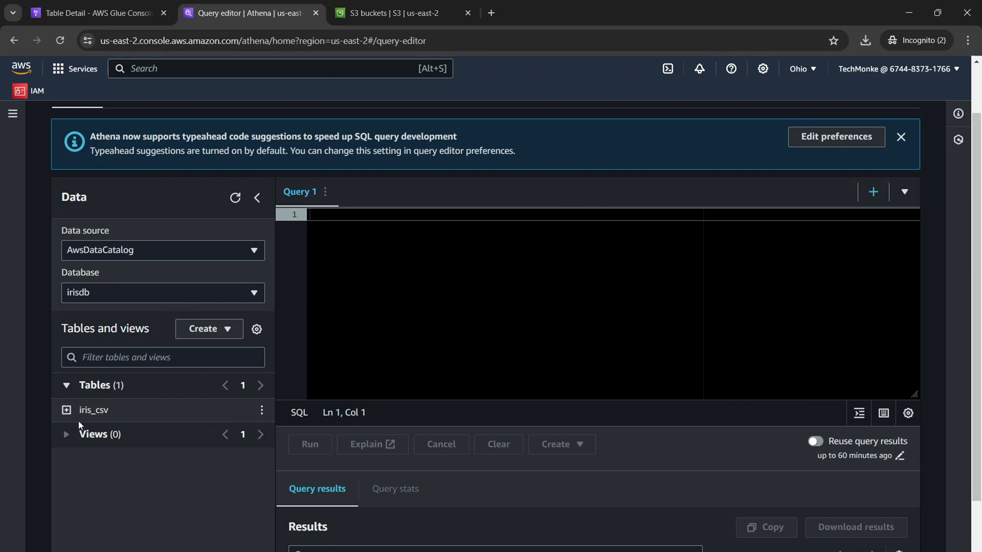
click(66, 410)
scroll(148, 413, down, 1)
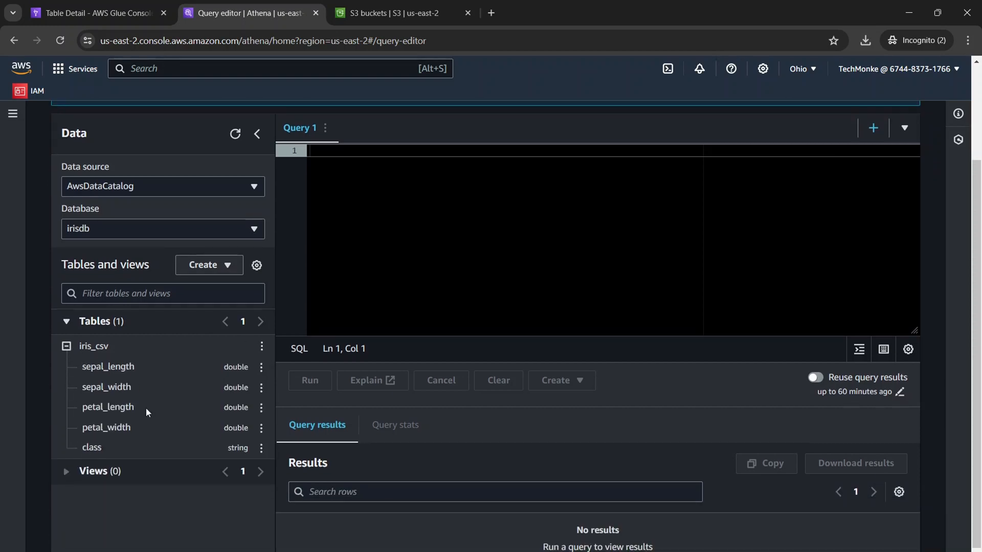
Preview the iris_csv table with a 10-row limit and view the returned rows.
click(262, 348)
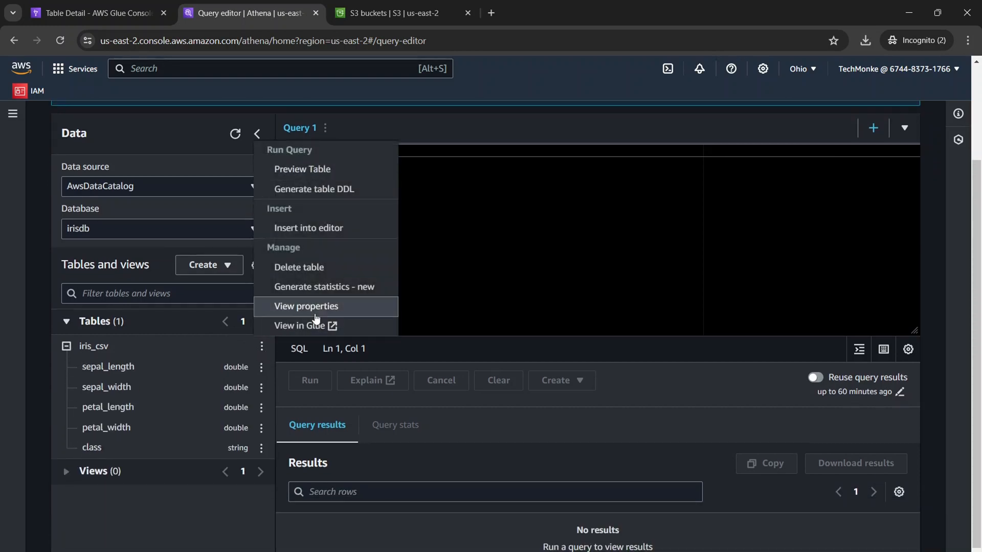
click(319, 170)
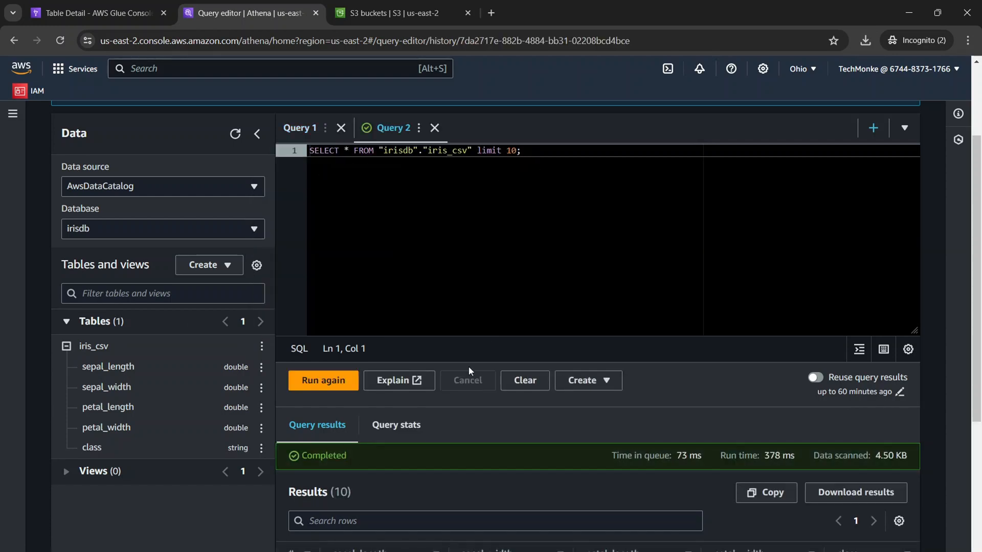
scroll(448, 234, down, 4)
scroll(503, 299, up, 3)
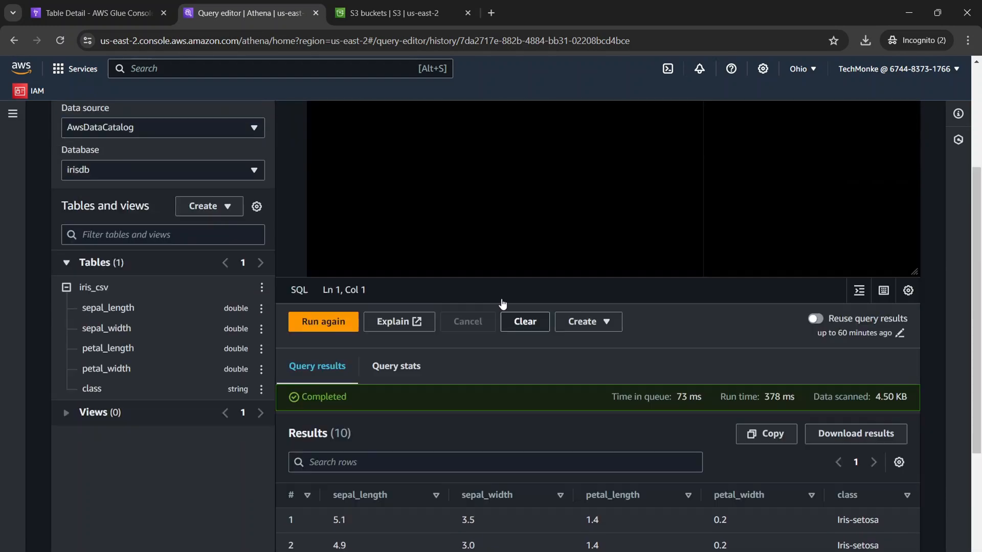
scroll(498, 295, down, 3)
scroll(498, 295, down, 2)
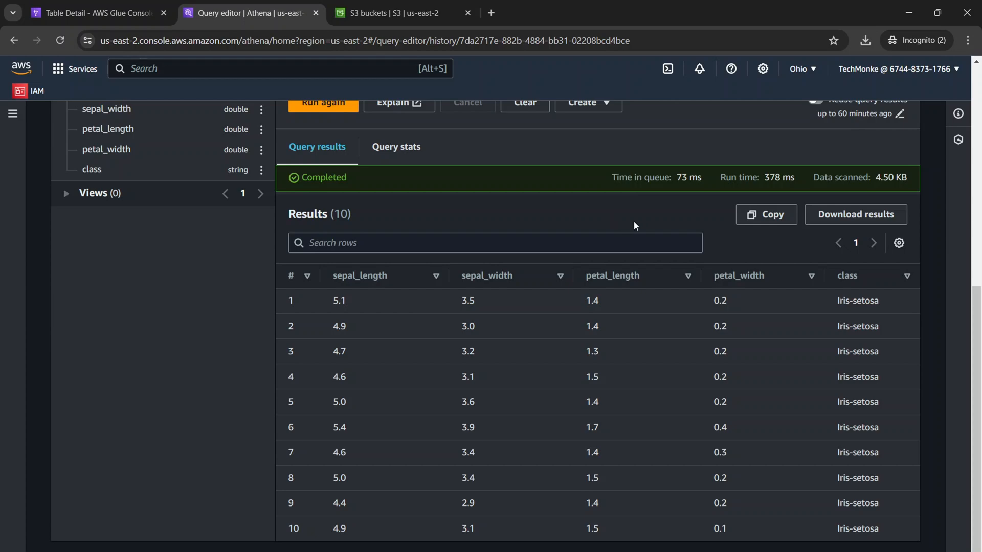
Review the generated SELECT statement for iris_csv alongside the rows it returned.
scroll(495, 286, up, 6)
scroll(495, 284, up, 6)
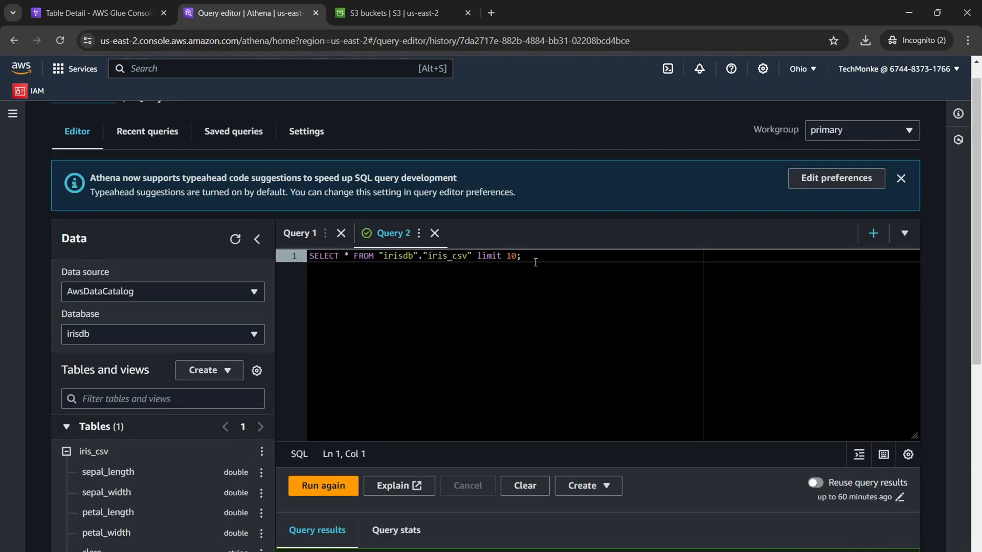
scroll(427, 294, down, 12)
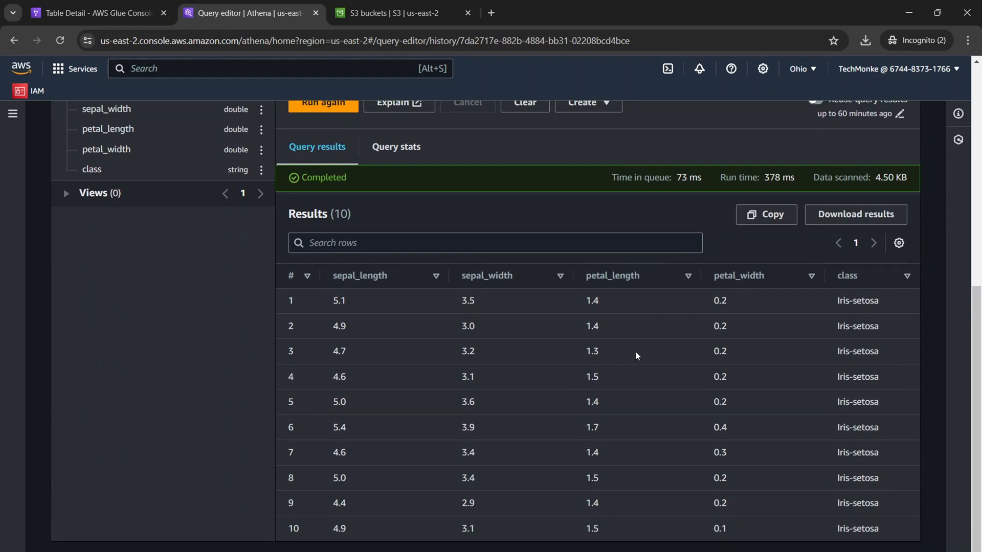
scroll(594, 256, up, 2)
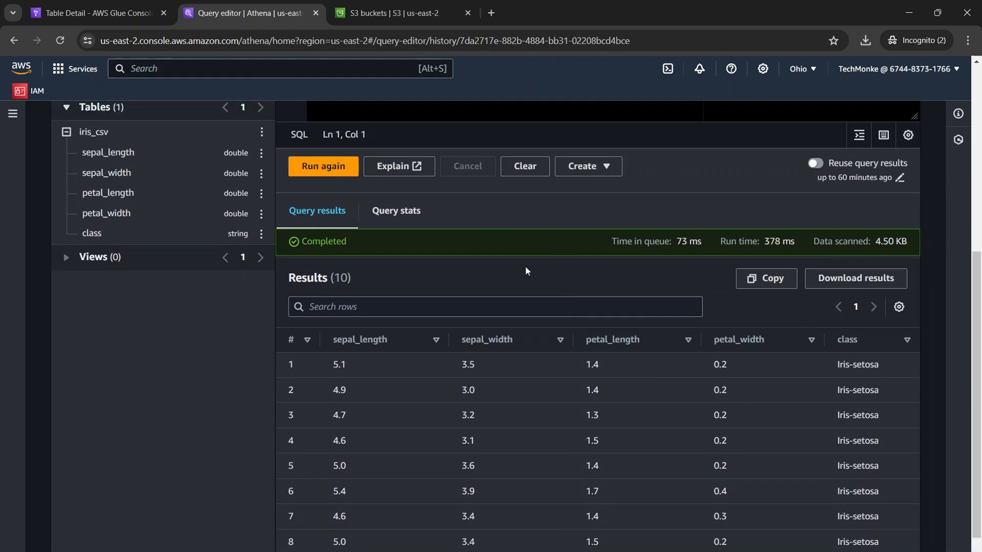
scroll(327, 194, up, 4)
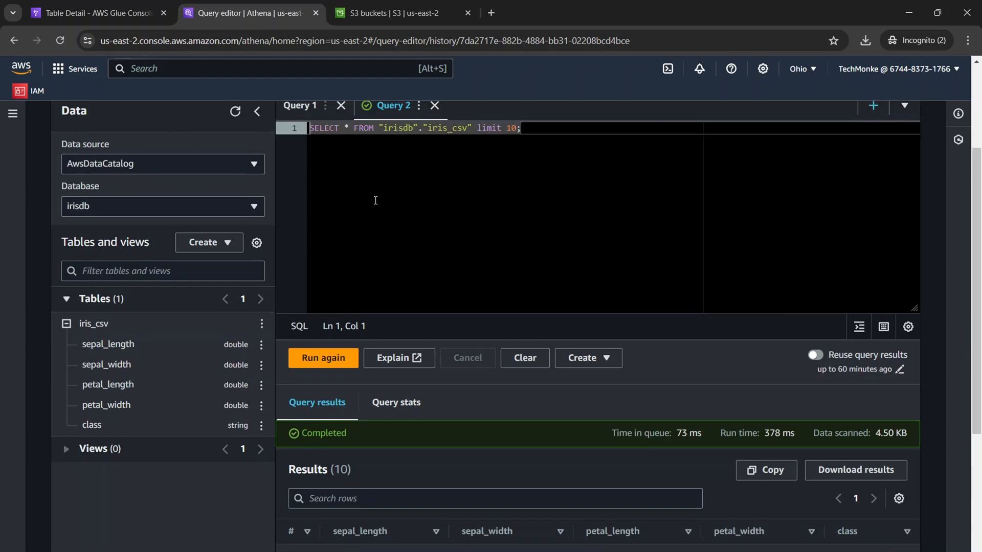
scroll(376, 200, up, 3)
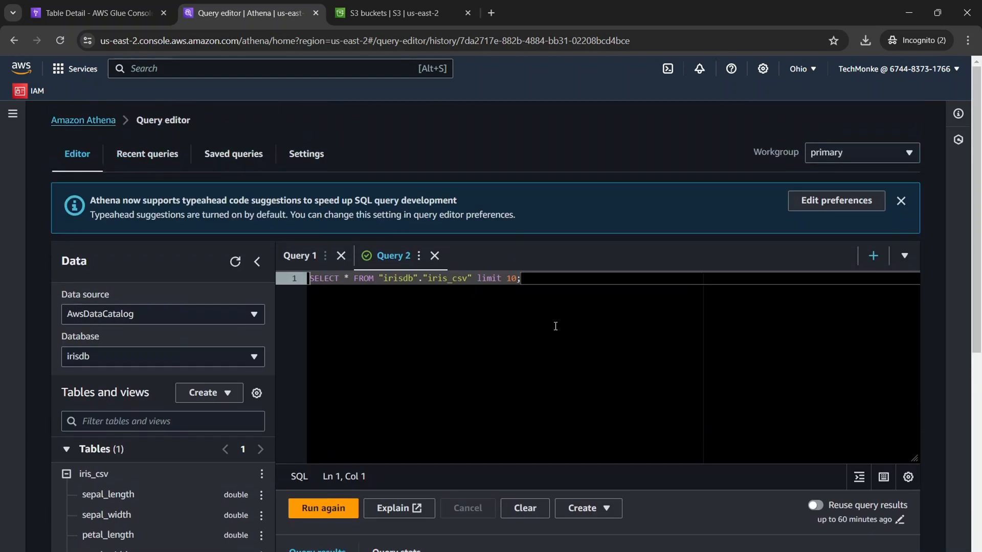
scroll(556, 326, down, 5)
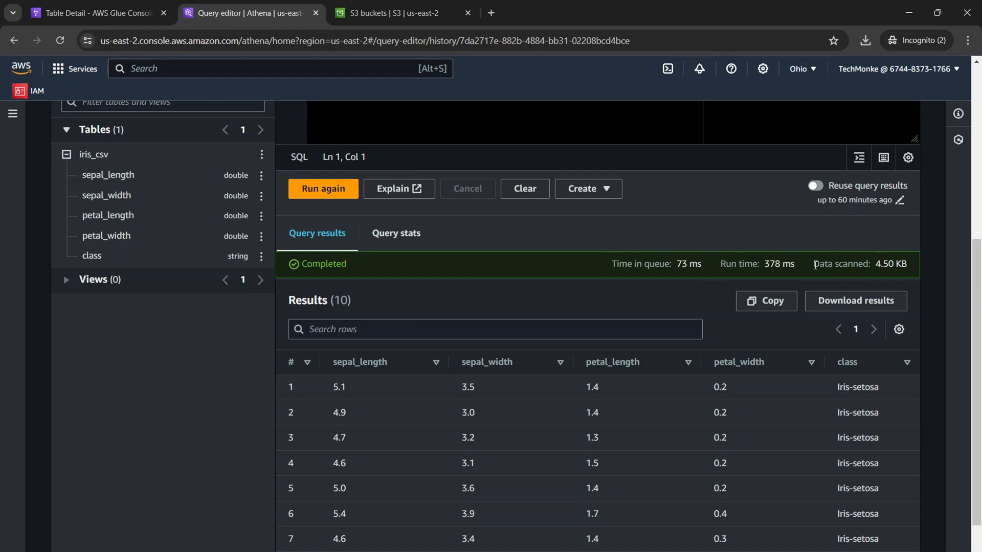
Examine the data scanned figure in the completed query's statistics.
drag(814, 264, 894, 259)
scroll(252, 243, up, 4)
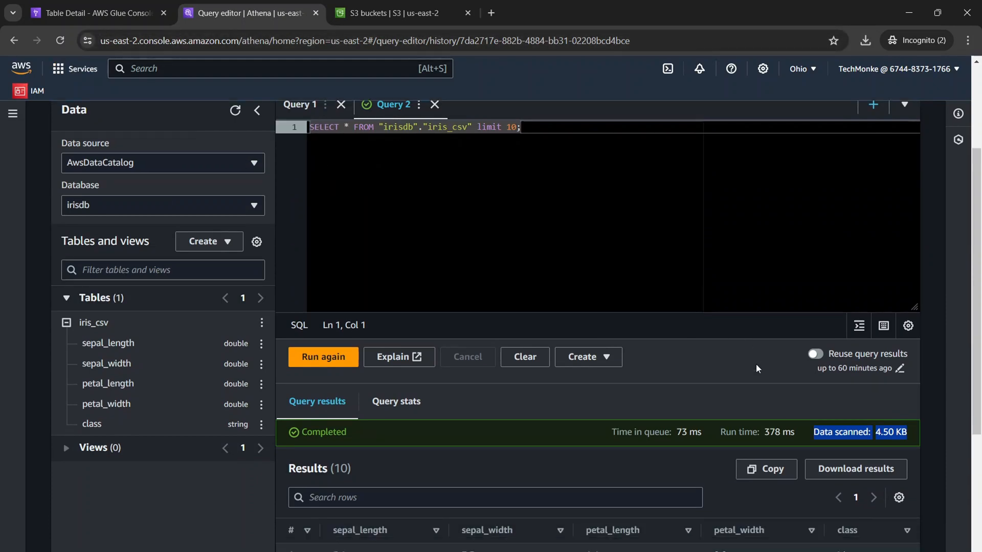
scroll(756, 364, down, 2)
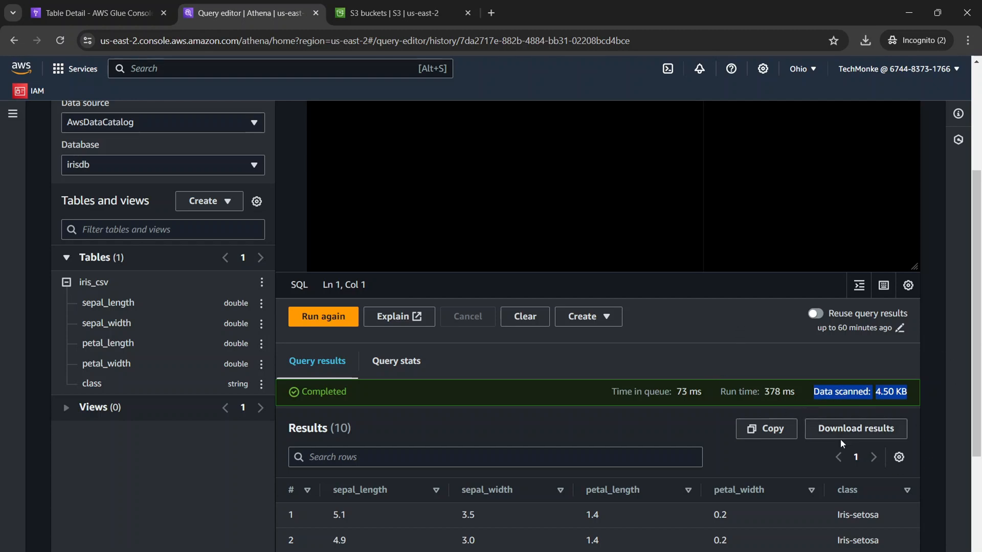
click(819, 392)
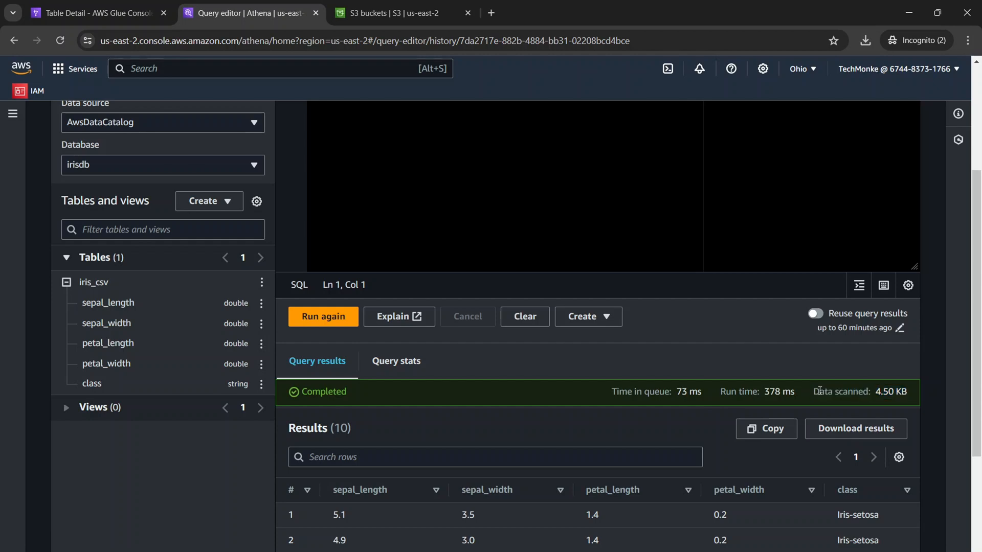
drag(814, 392, 927, 381)
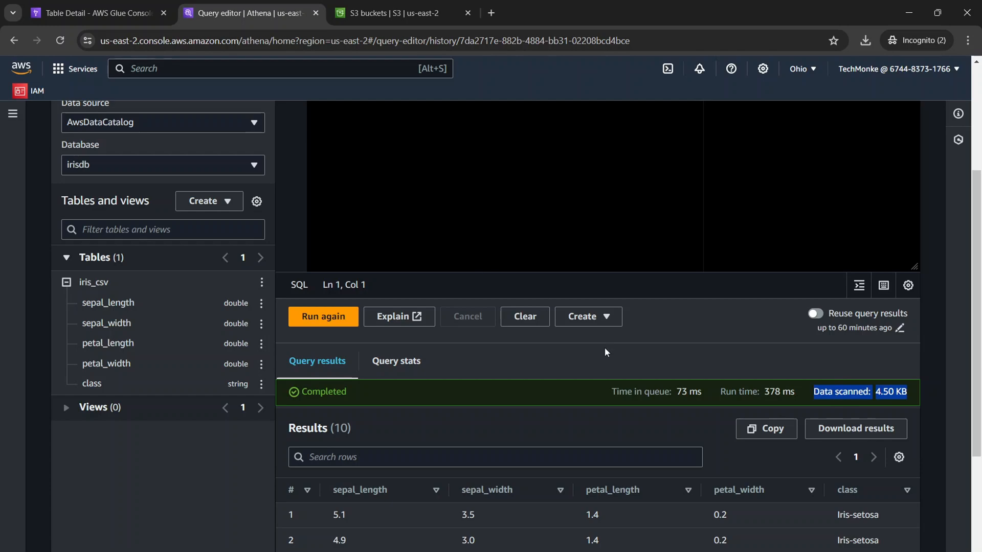
click(660, 366)
Run the iris_csv SELECT query with limit 10 again and view its results.
scroll(655, 374, down, 3)
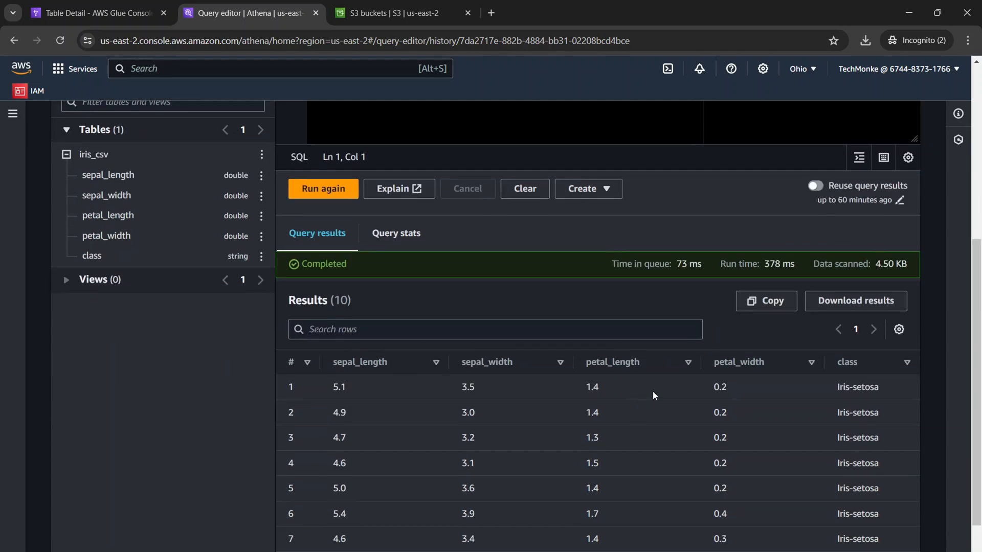
scroll(653, 391, down, 2)
scroll(783, 401, up, 5)
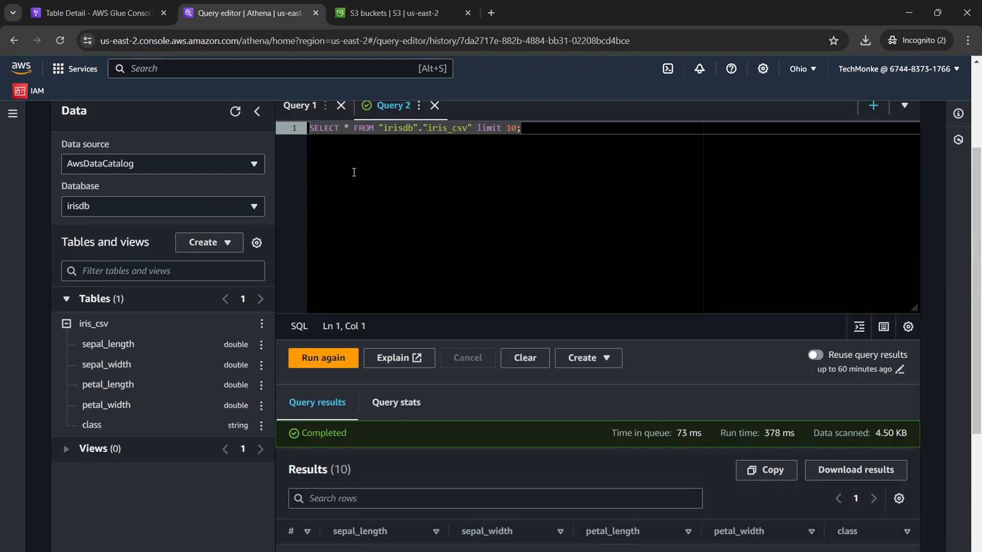
scroll(583, 389, down, 2)
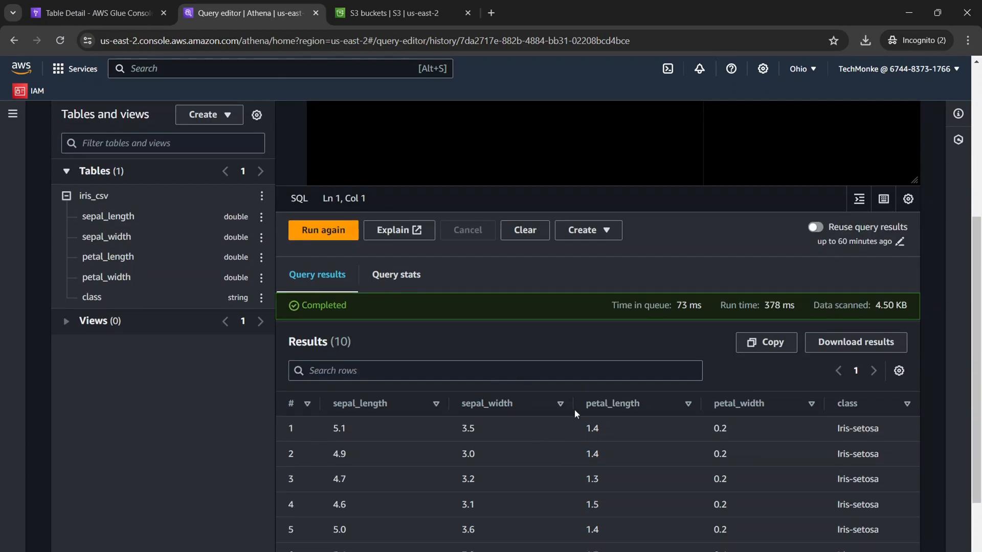
scroll(575, 409, down, 2)
scroll(431, 293, up, 5)
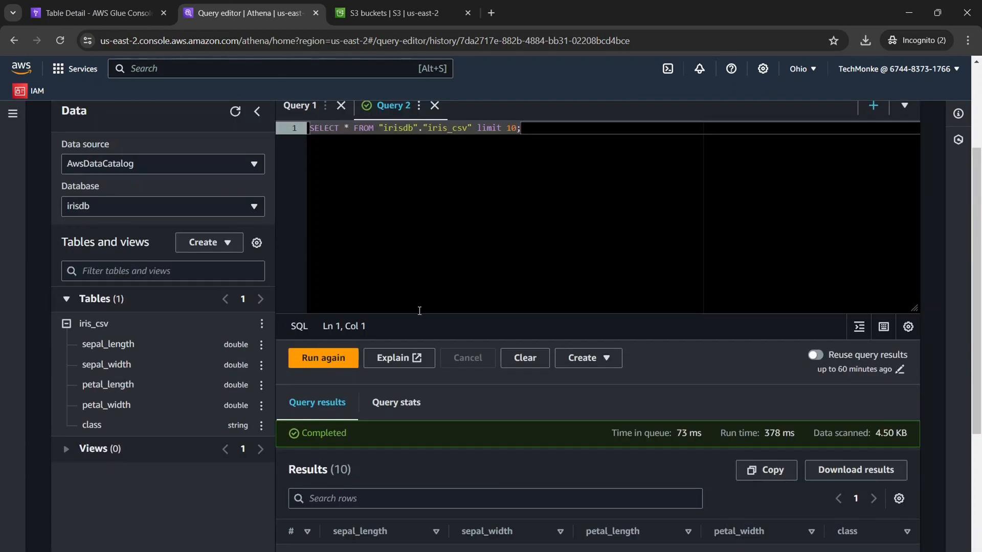
click(515, 168)
drag(532, 130, 296, 134)
scroll(466, 295, down, 4)
click(319, 165)
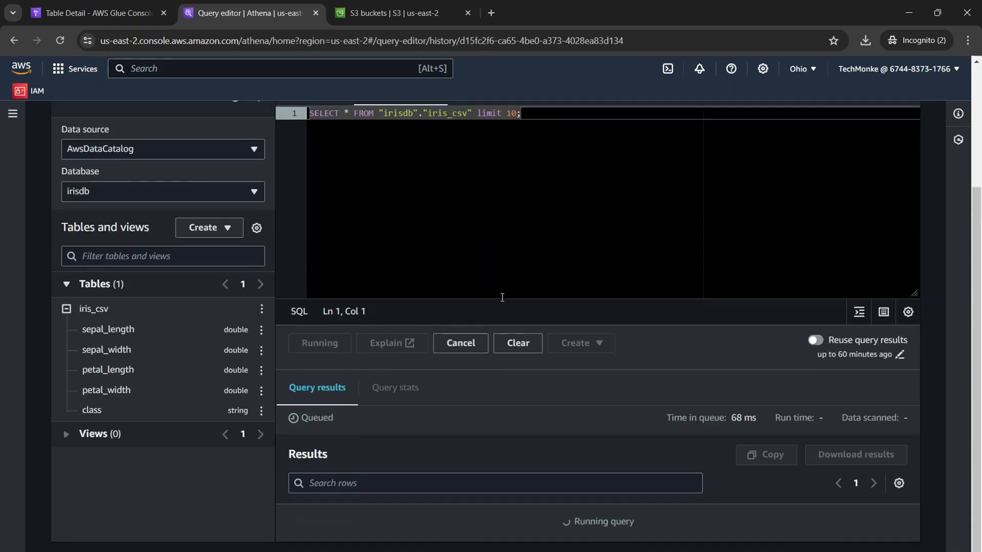
scroll(578, 457, down, 4)
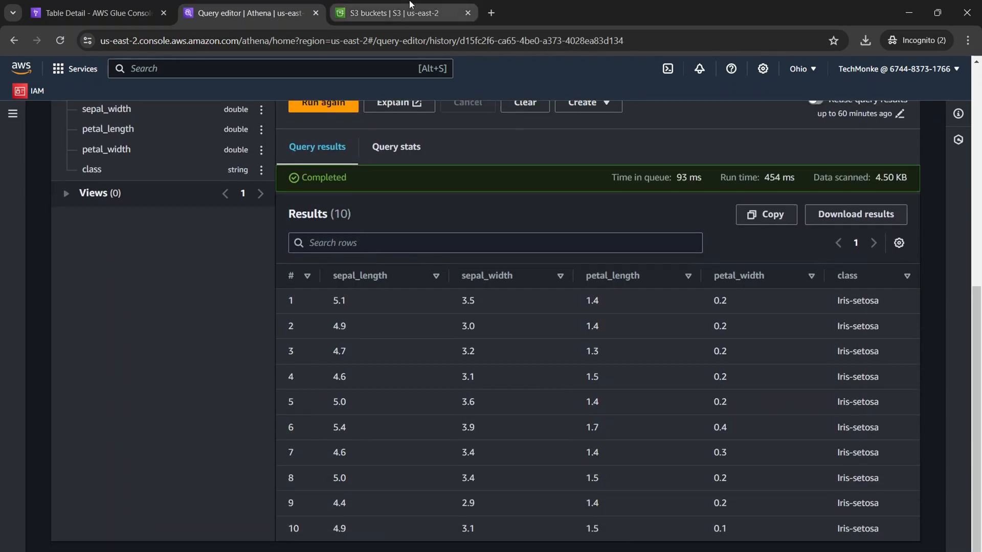
Switch to S3 and open the Unsaved/2024/06/19 folder in the athenaresults227007 bucket.
click(409, 9)
click(157, 418)
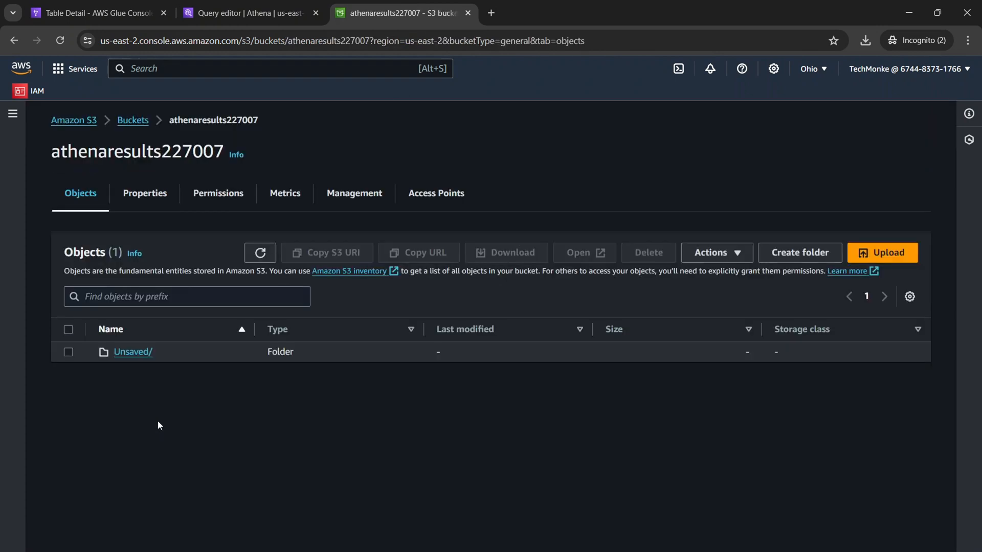
click(149, 357)
click(127, 355)
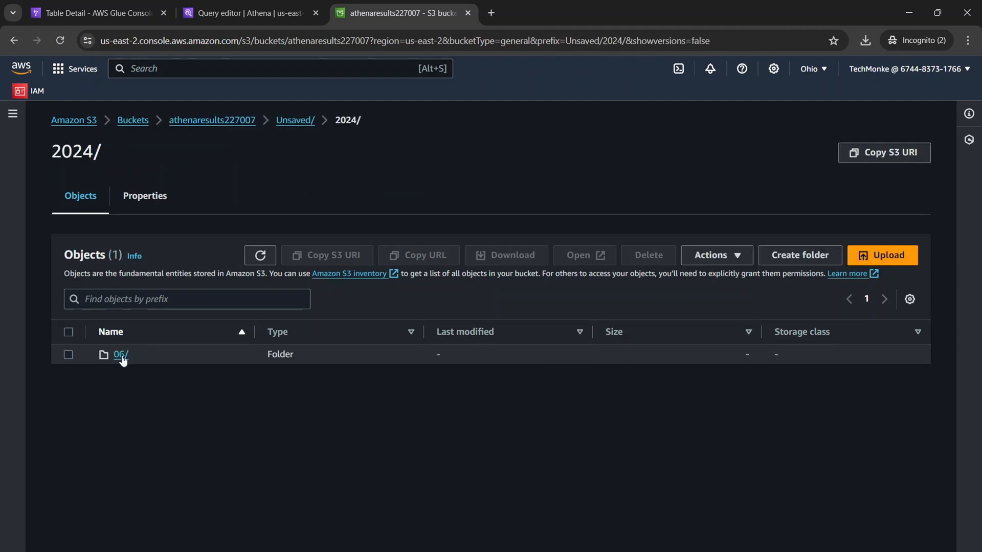
click(121, 355)
click(122, 355)
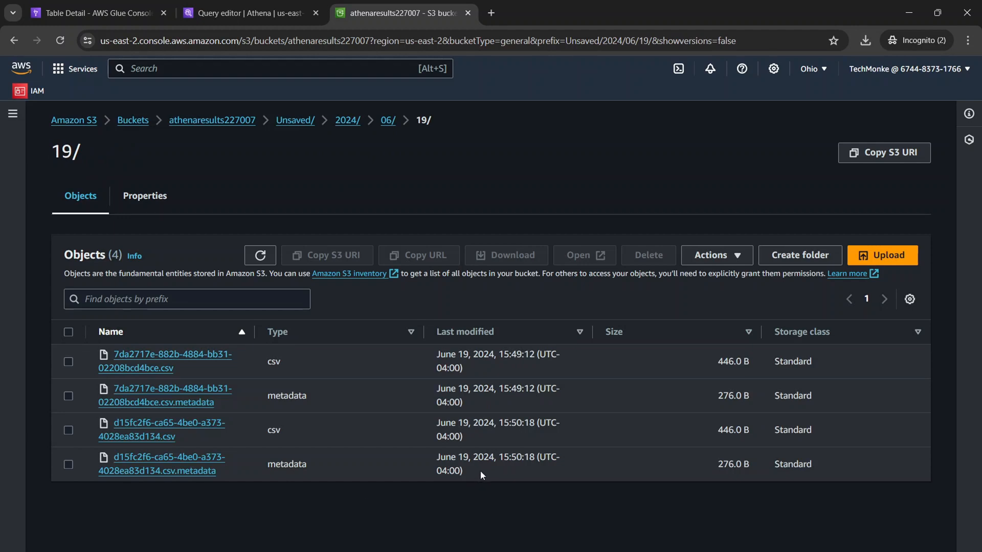
Inspect the stored CSV and metadata files, marking the CSV result files and leaving only the first one selected.
drag(480, 470, 104, 354)
click(398, 494)
click(70, 362)
click(68, 430)
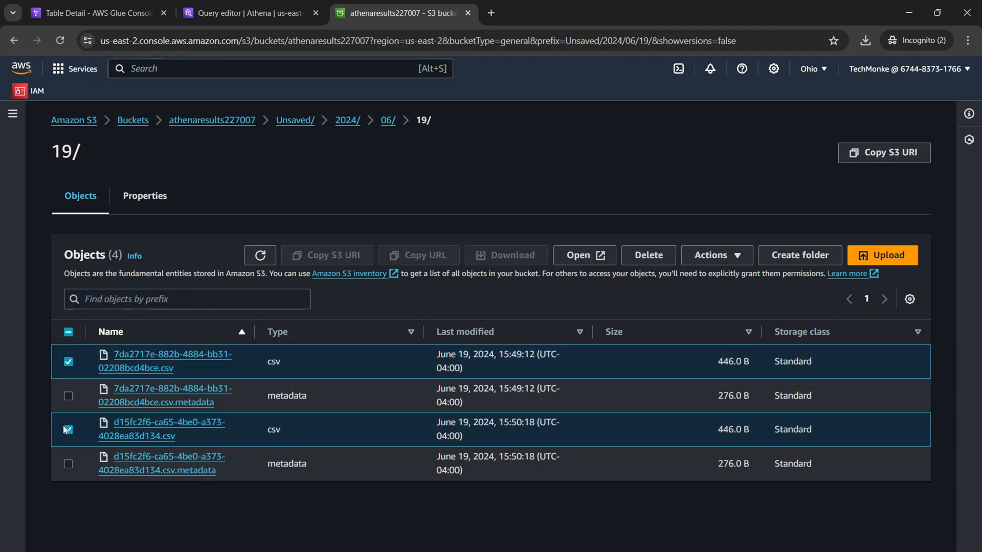
click(67, 430)
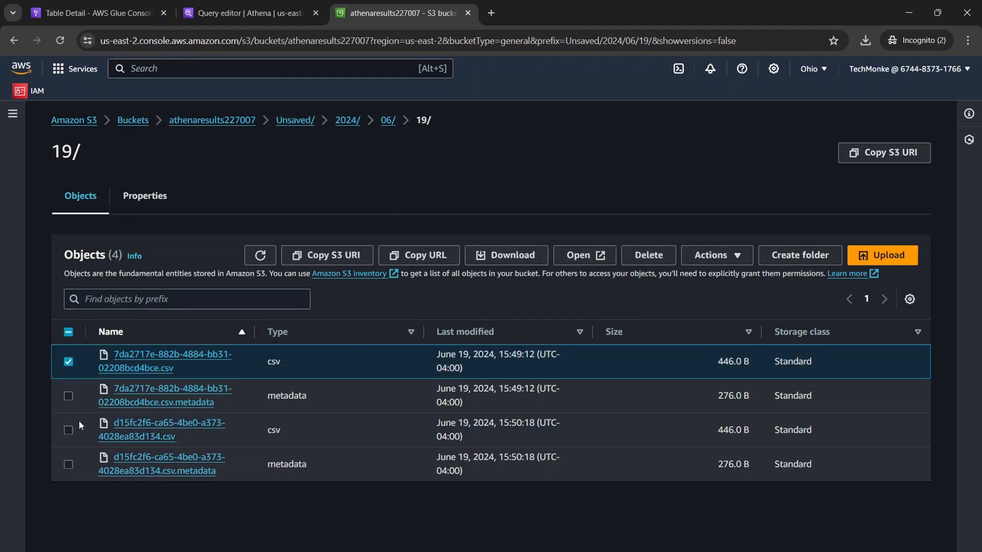
Open the details of 7da2717e-882b-4884-bb31-02208bcd4bce.csv and download the file to the Downloads folder.
click(192, 361)
click(780, 151)
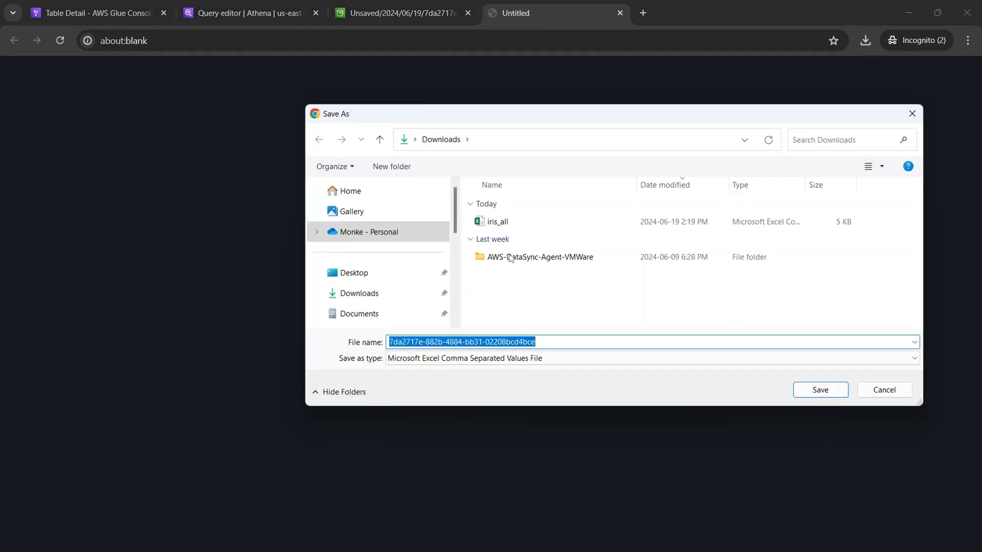
click(911, 113)
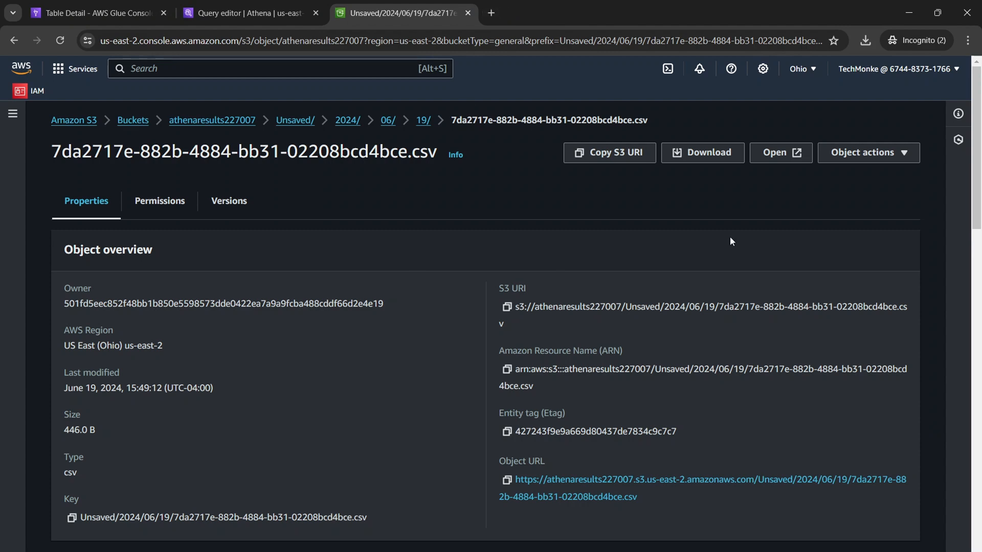
click(712, 154)
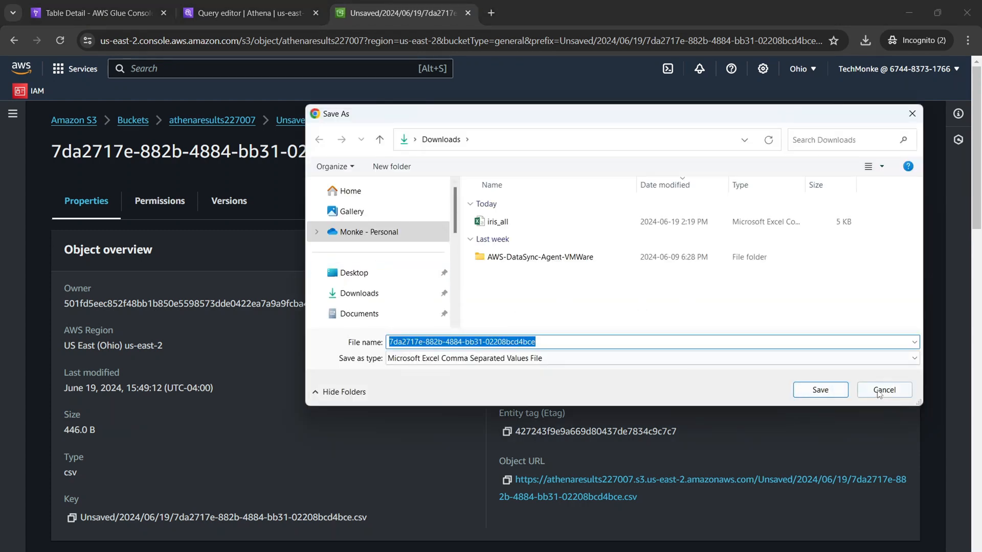
click(820, 389)
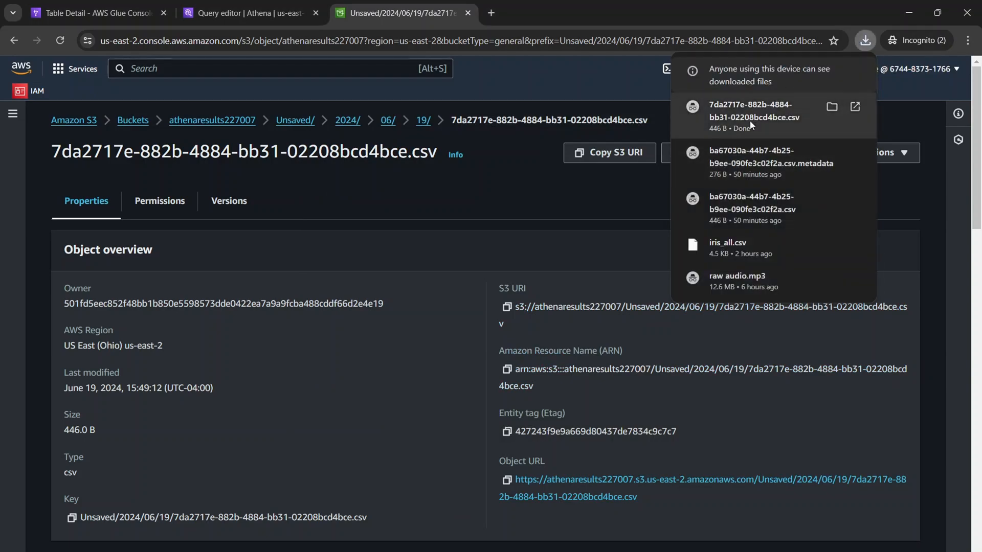
Open the downloaded result CSV in Excel and check its iris data rows.
click(749, 121)
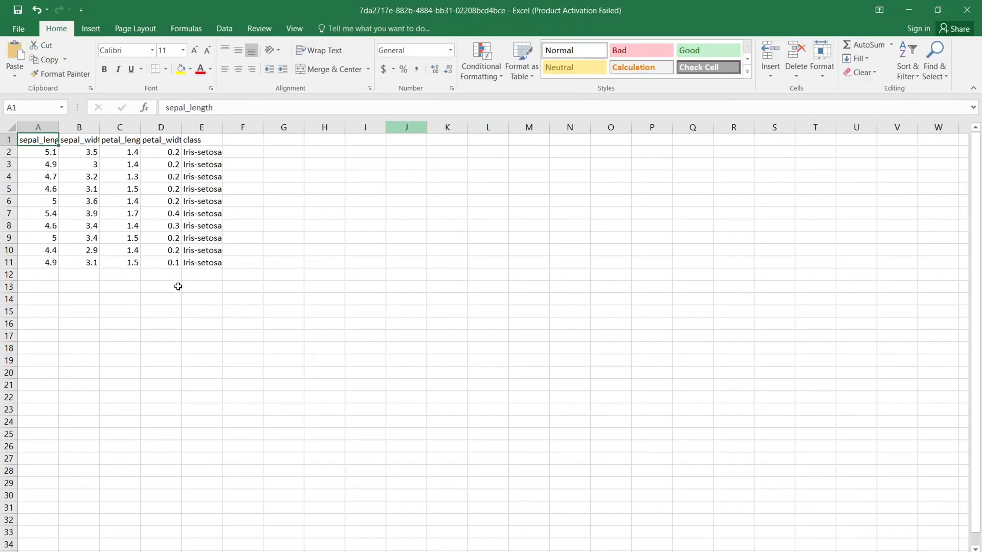
drag(191, 287, 31, 157)
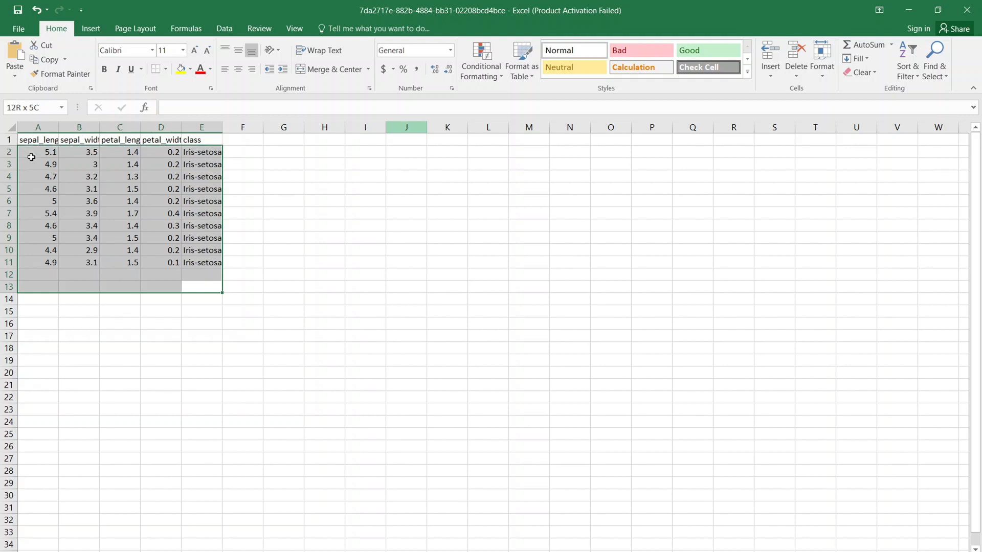
click(227, 277)
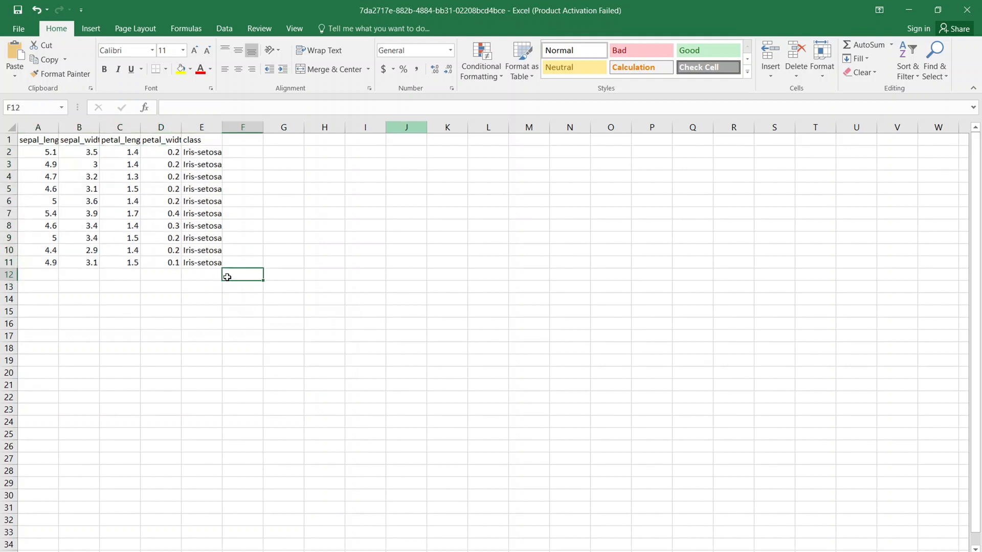
Compare the iris_all workbook with the downloaded query result CSV in Excel and return to the browser.
click(909, 9)
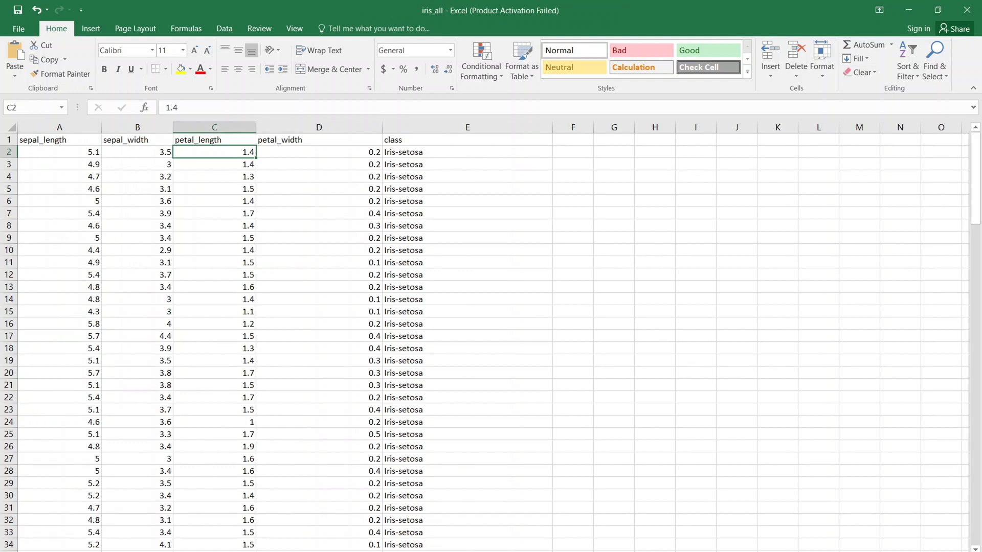
click(548, 539)
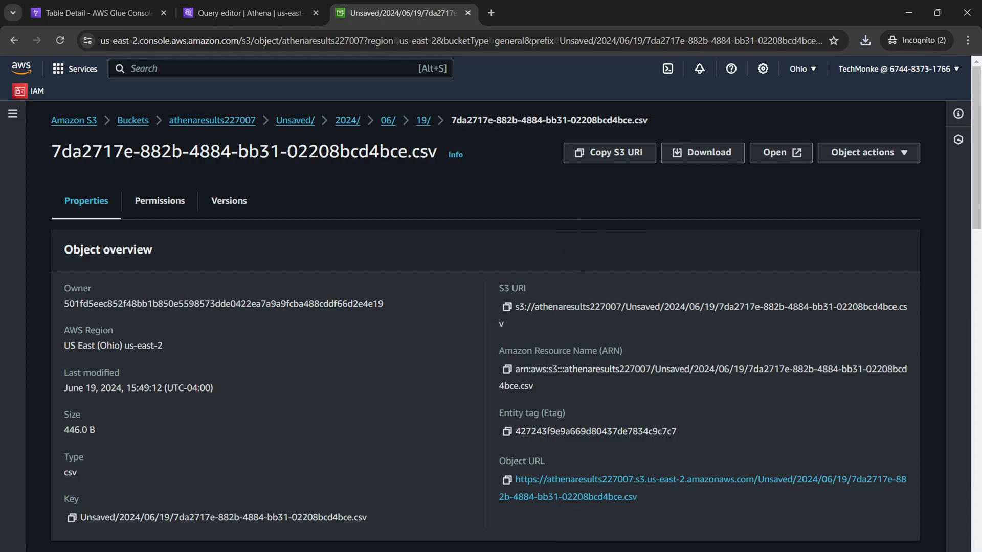
mouse_move(691, 551)
click(729, 527)
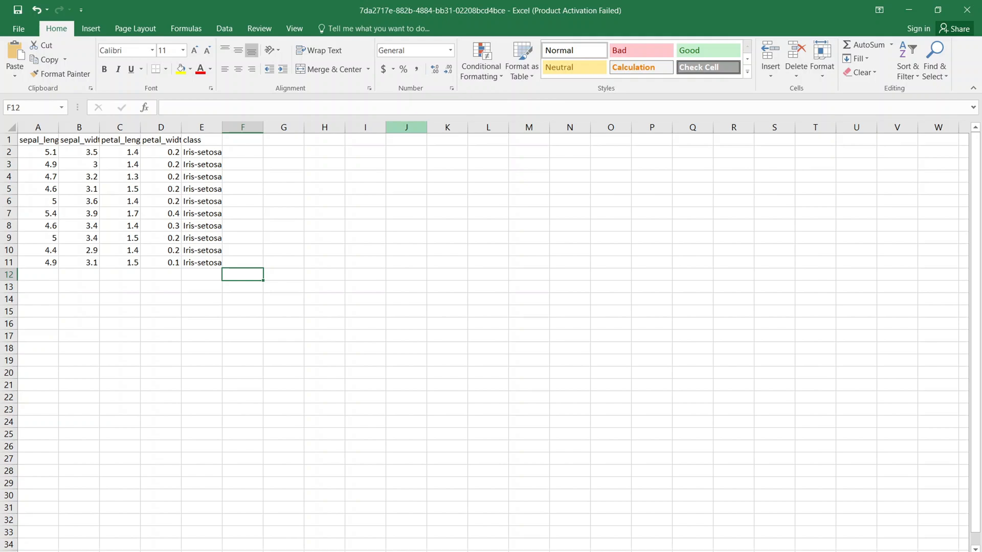
click(911, 8)
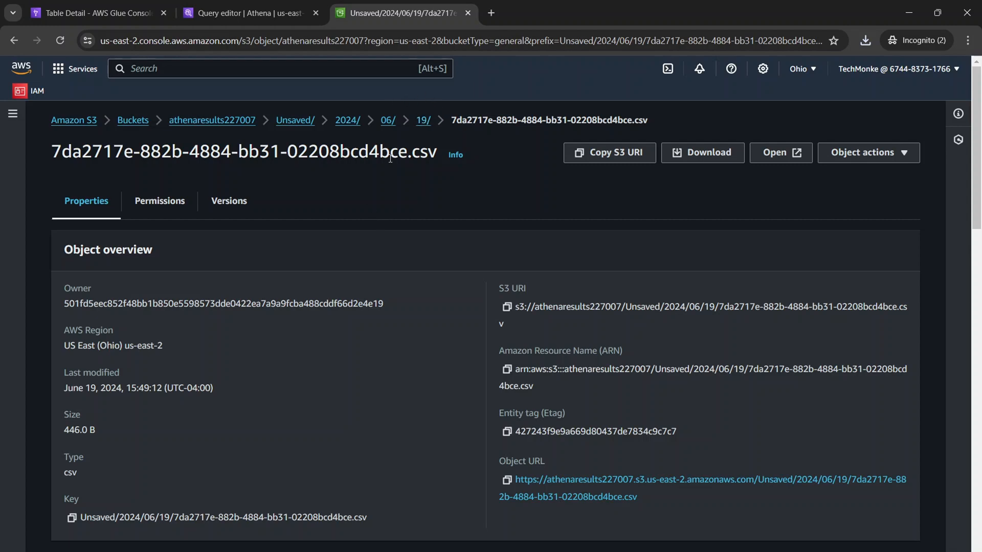
Switch to the Athena query editor and review the iris_csv query's stats, covering the data processed and the runtime breakdown.
click(243, 13)
scroll(474, 335, up, 4)
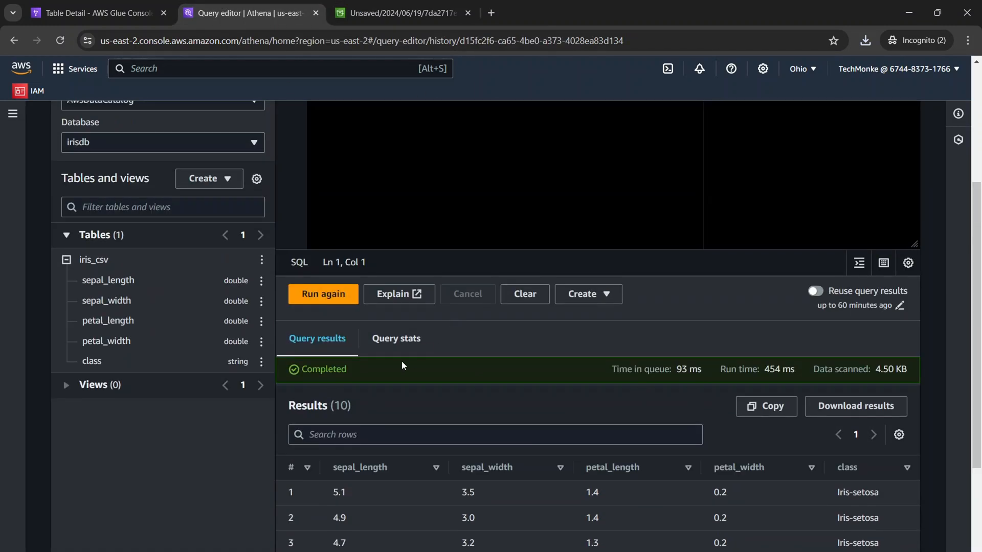
click(400, 341)
scroll(409, 378, down, 4)
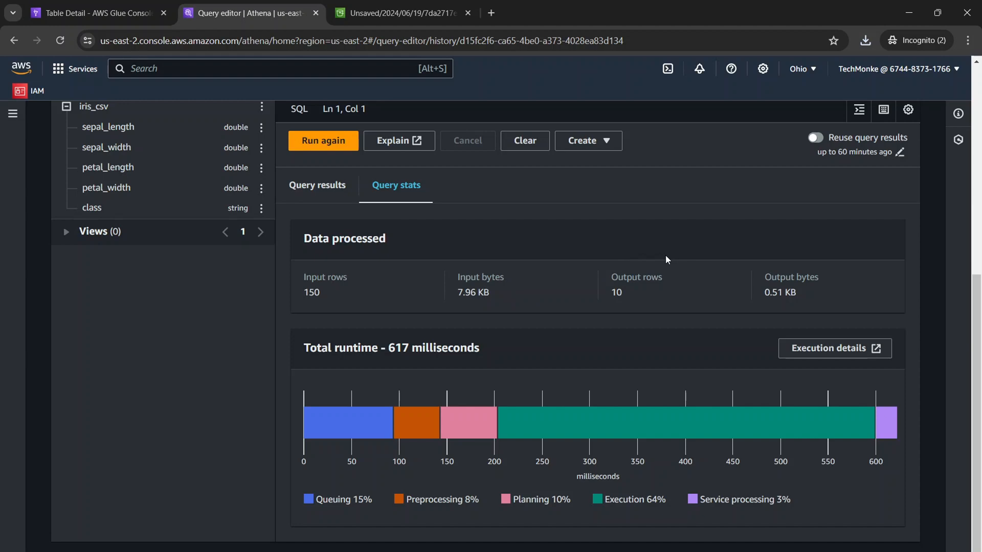
scroll(684, 350, up, 3)
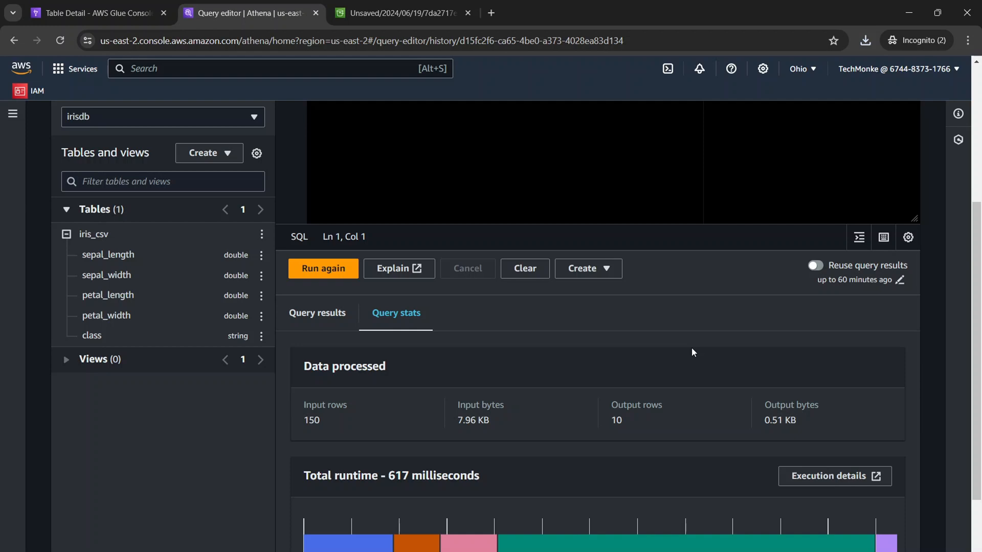
scroll(691, 352, up, 5)
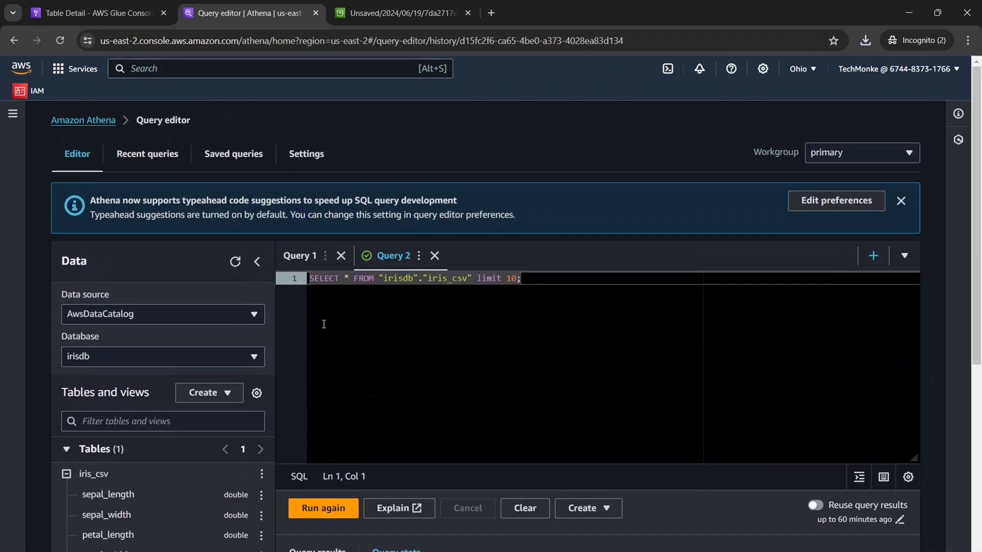